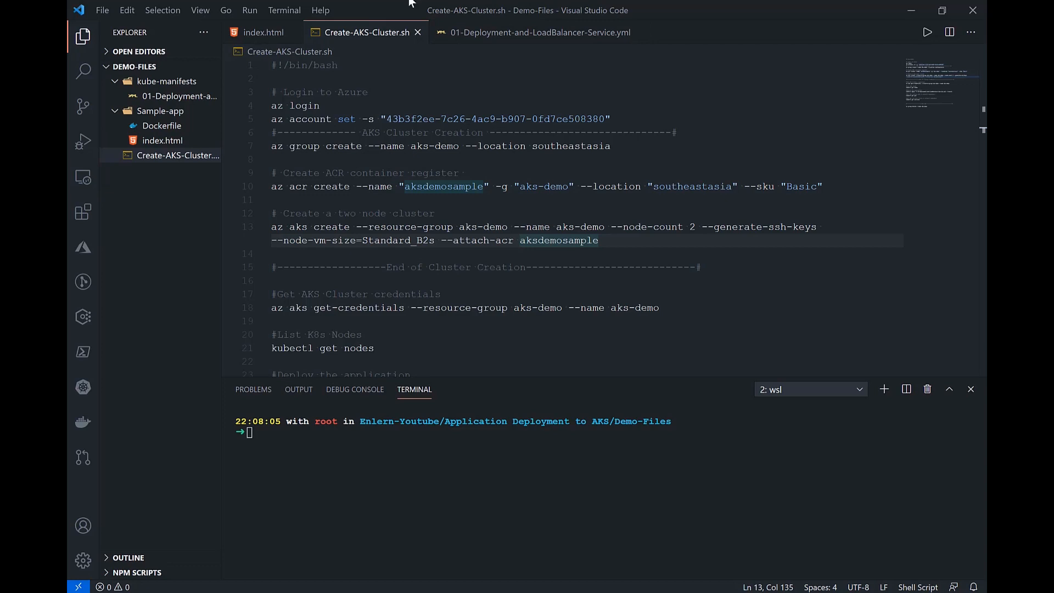
# Step: Run the script's az login command in the terminal and select the device sign-in code for browser authentication
pyautogui.moveTo(327, 106); pyautogui.dragTo(271, 106)
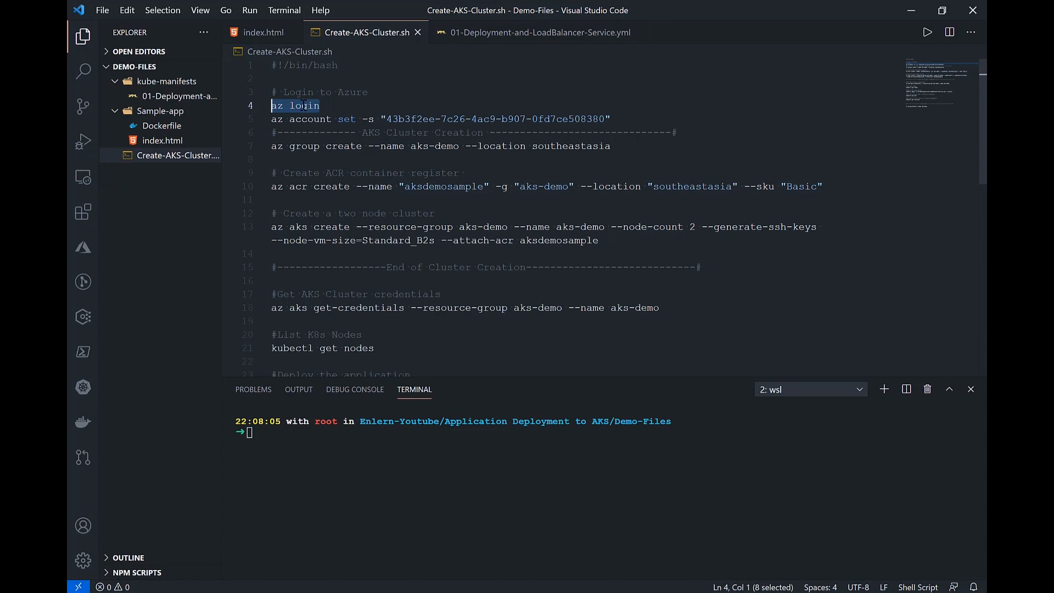
pyautogui.rightClick(315, 105)
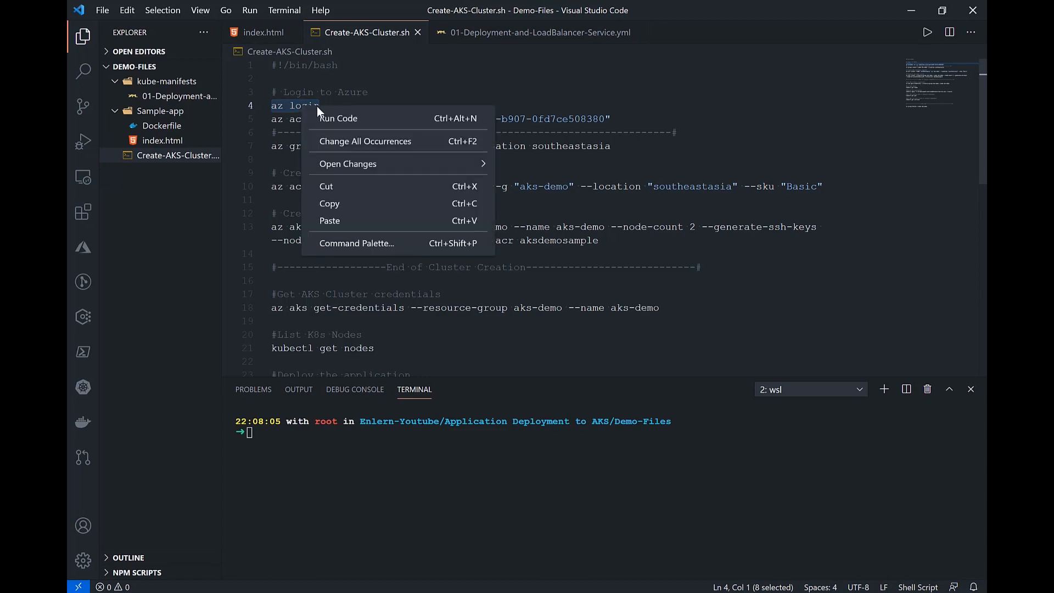
pyautogui.click(341, 204)
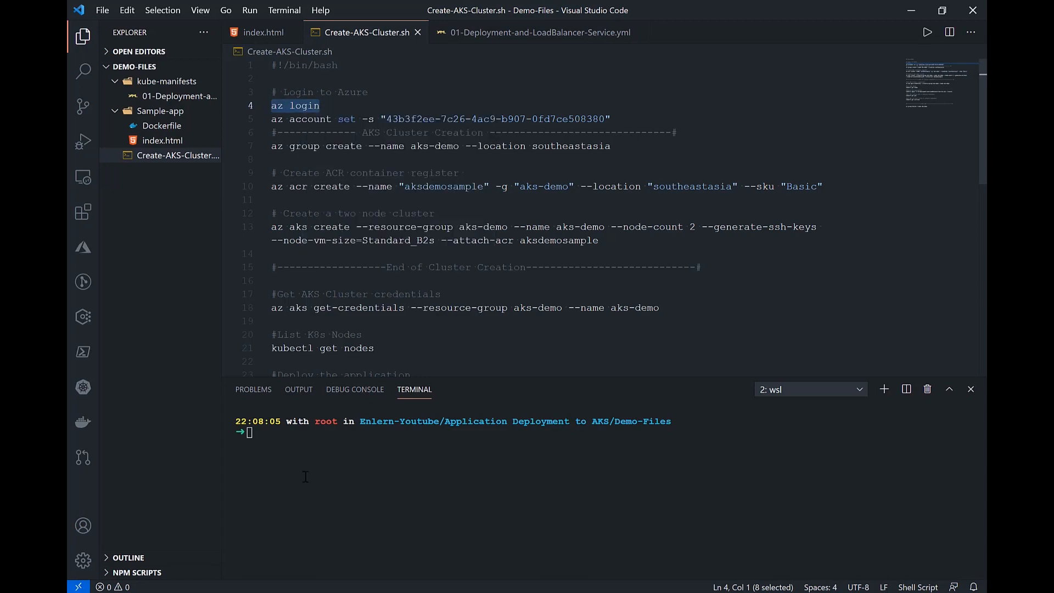
pyautogui.rightClick(313, 452)
pyautogui.press('Return')
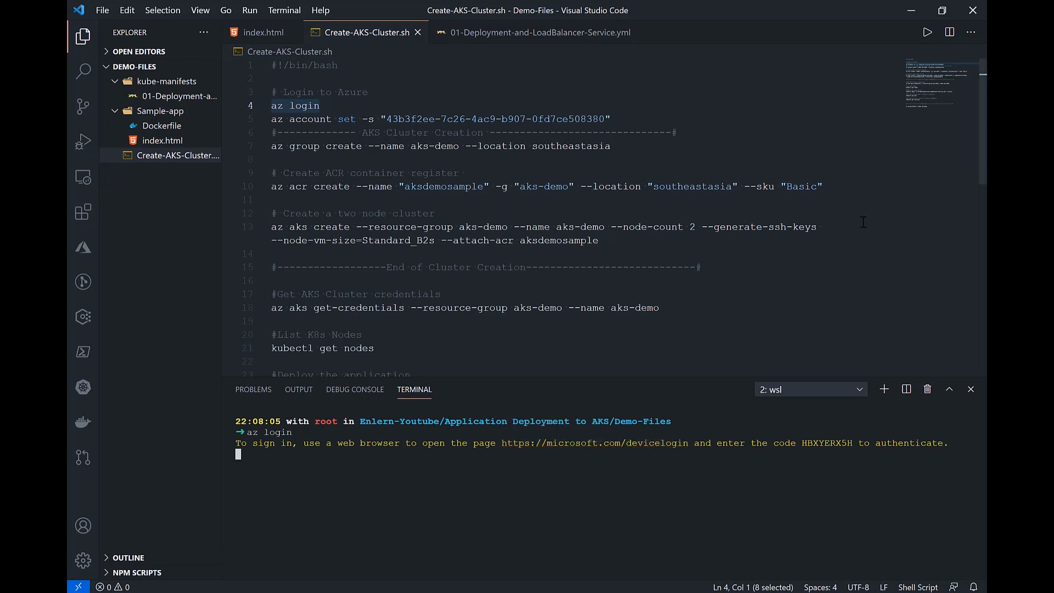
pyautogui.doubleClick(821, 442)
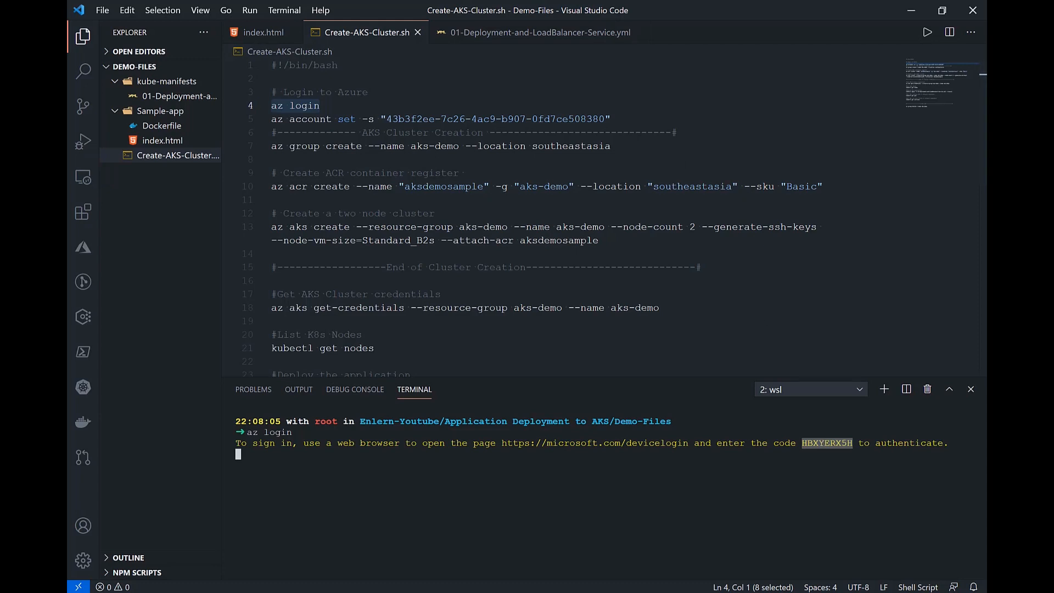
pyautogui.hotkey('alt', 'Tab')
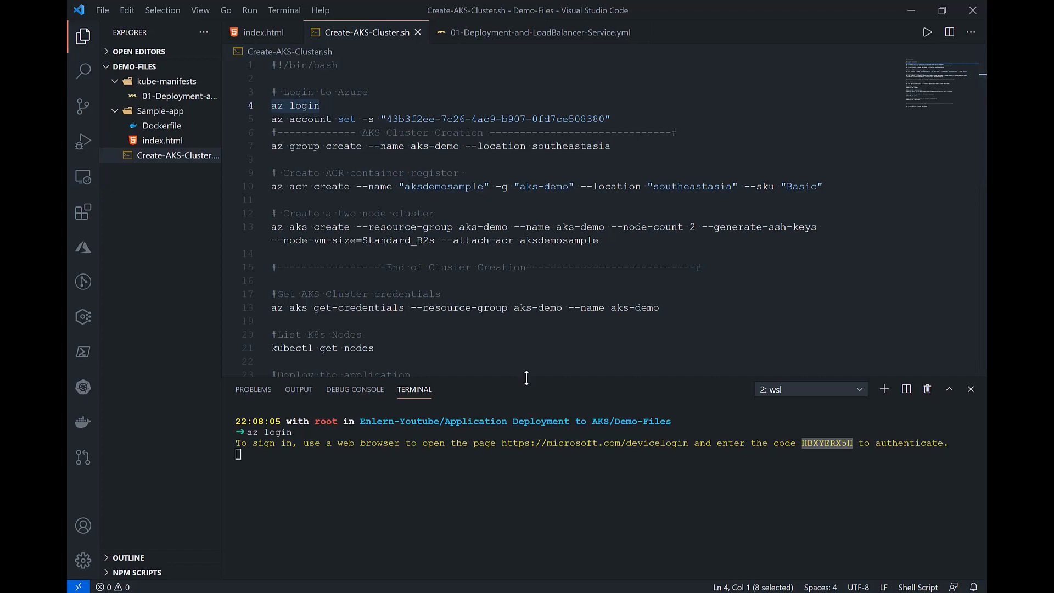
# Step: Maximize the terminal and examine the list of Azure subscriptions in the login output
pyautogui.click(950, 390)
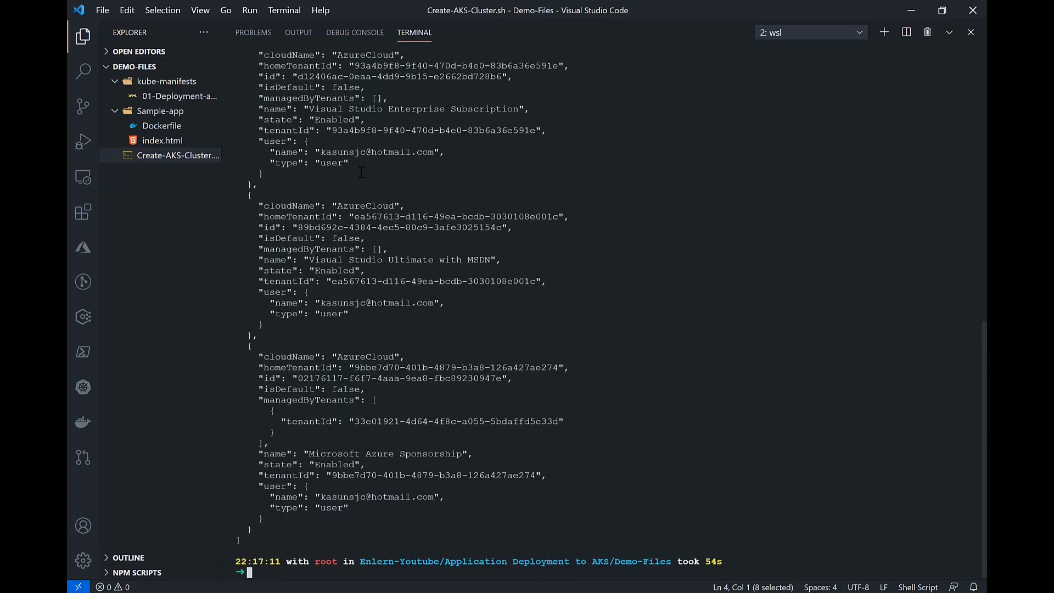
pyautogui.scroll(3, 360, 172)
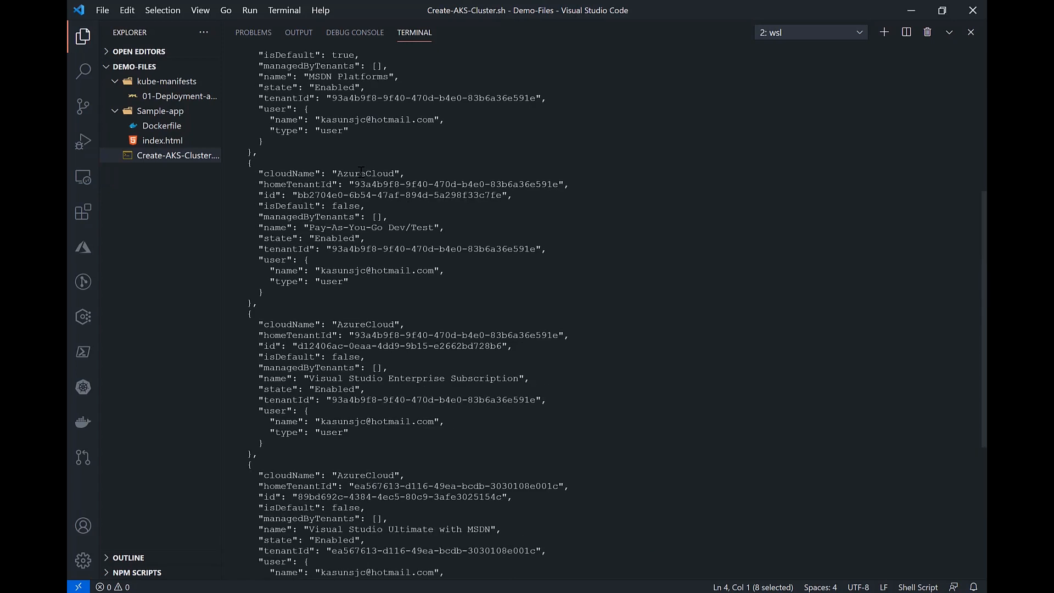
pyautogui.scroll(-6, 360, 172)
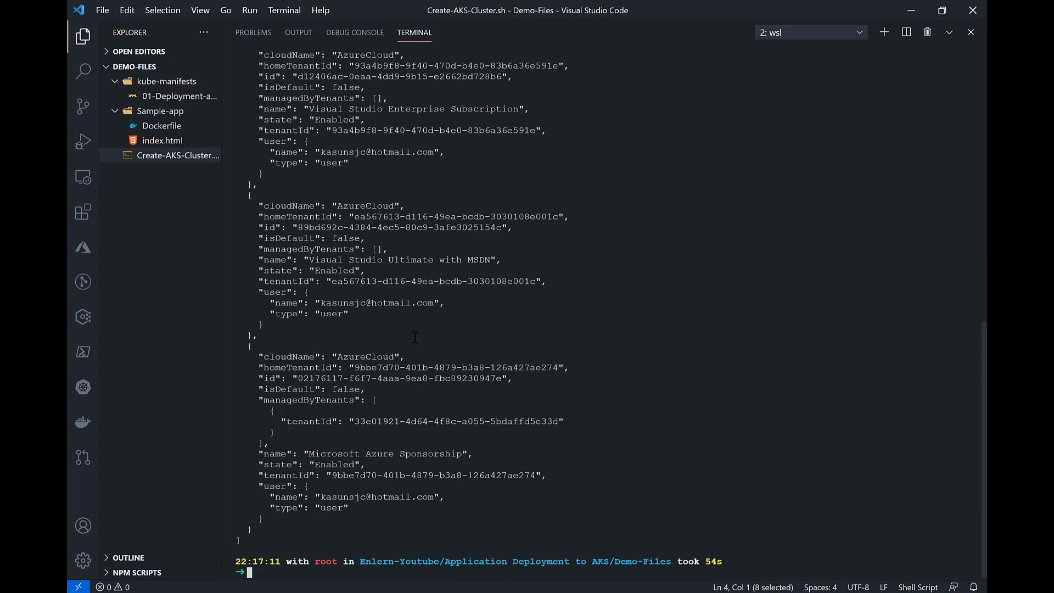
# Step: Clear the terminal output and restore the terminal to its smaller size beneath the script
pyautogui.write('clear')
pyautogui.press('Return')
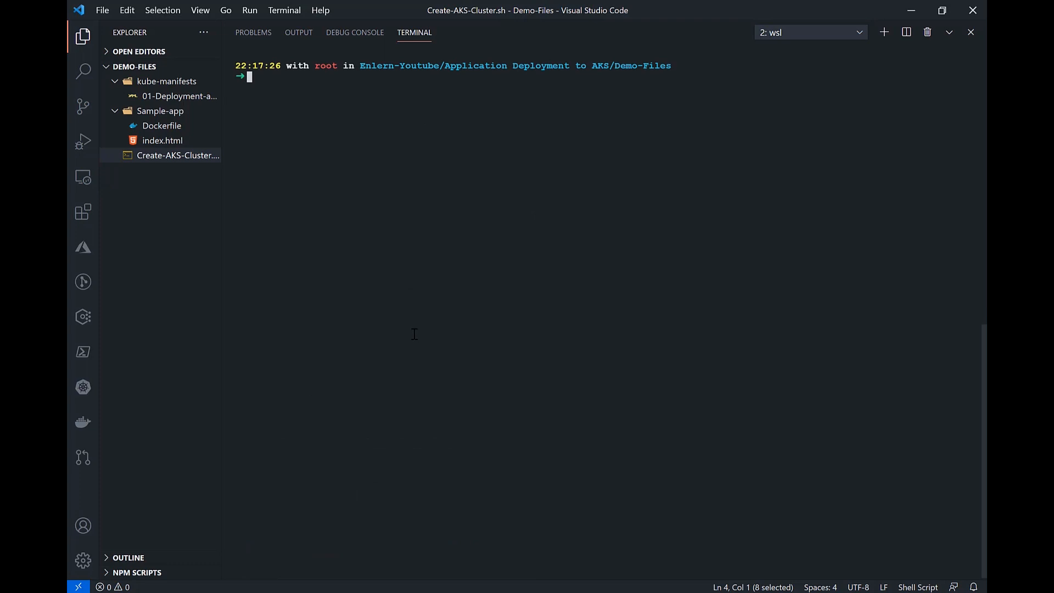
pyautogui.click(949, 33)
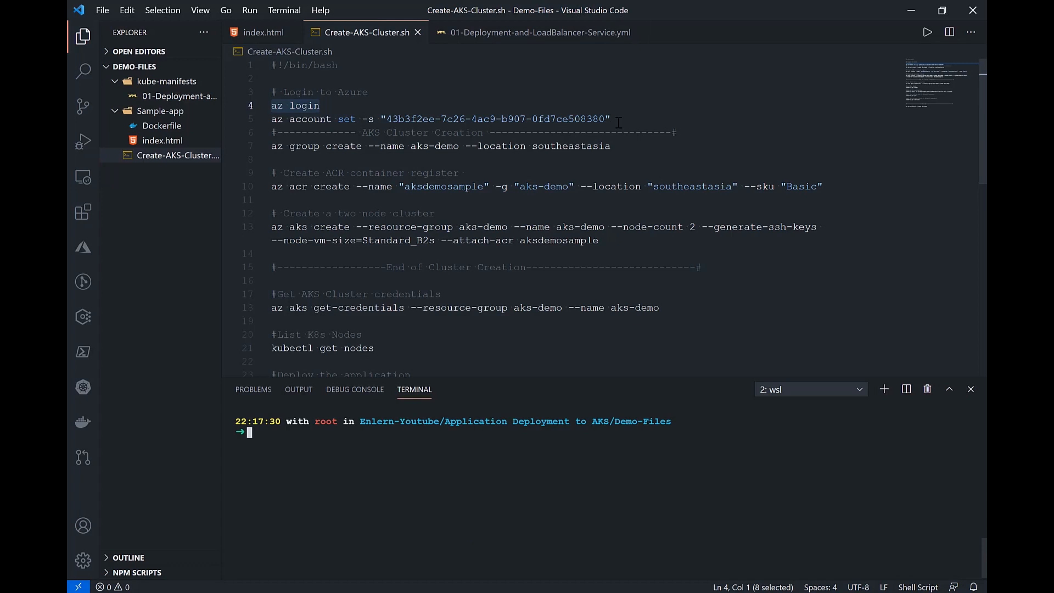
# Step: Run the script's az account set command in the terminal to select the Azure subscription
pyautogui.moveTo(610, 118); pyautogui.dragTo(239, 120)
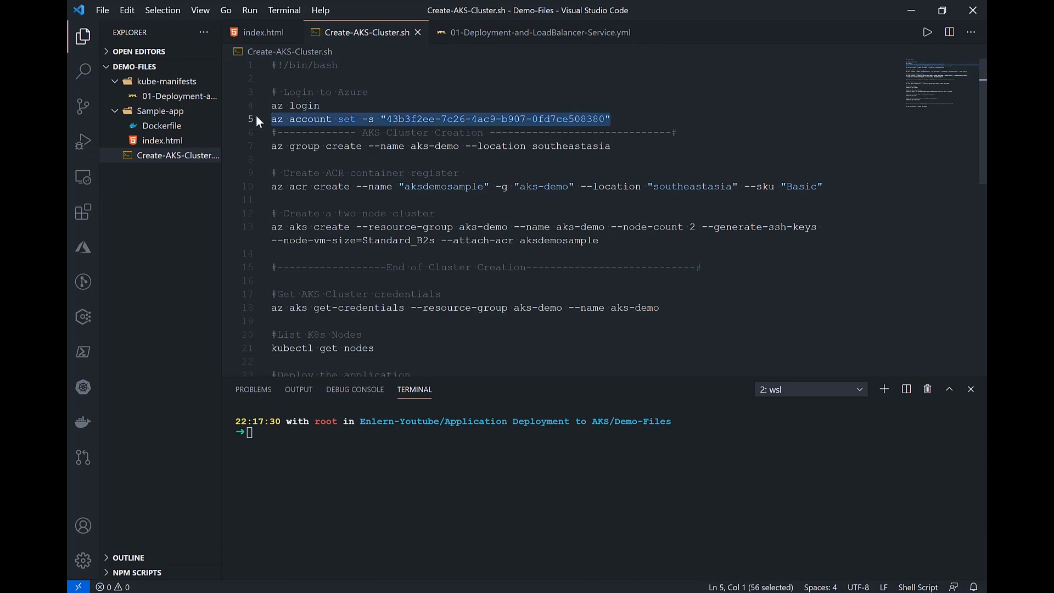
pyautogui.rightClick(455, 434)
pyautogui.press('Return')
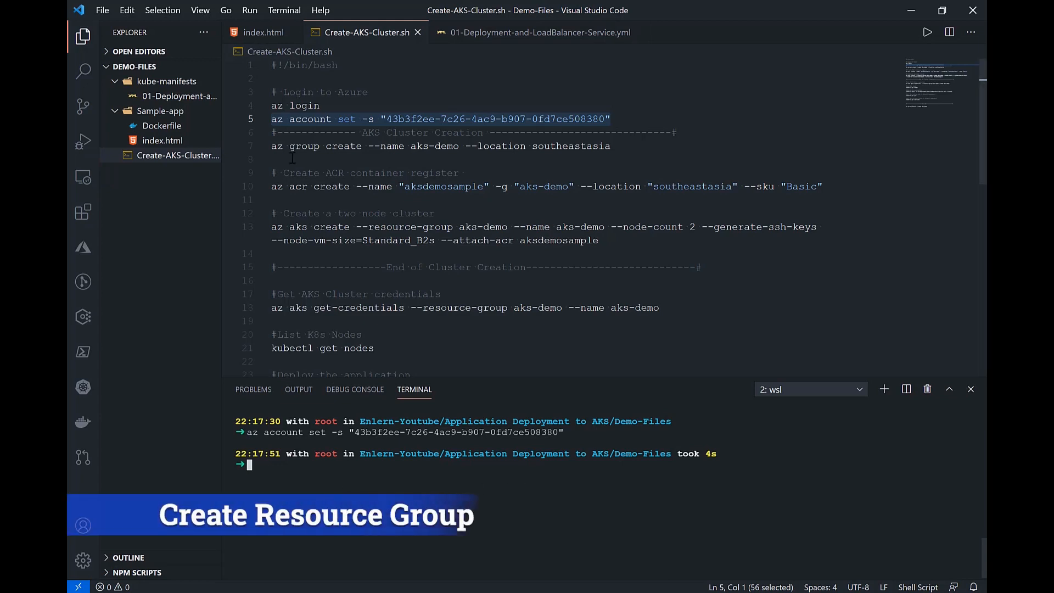
# Step: Run the script's az group create command in the terminal to create the aks-demo resource group in southeastasia
pyautogui.click(249, 146)
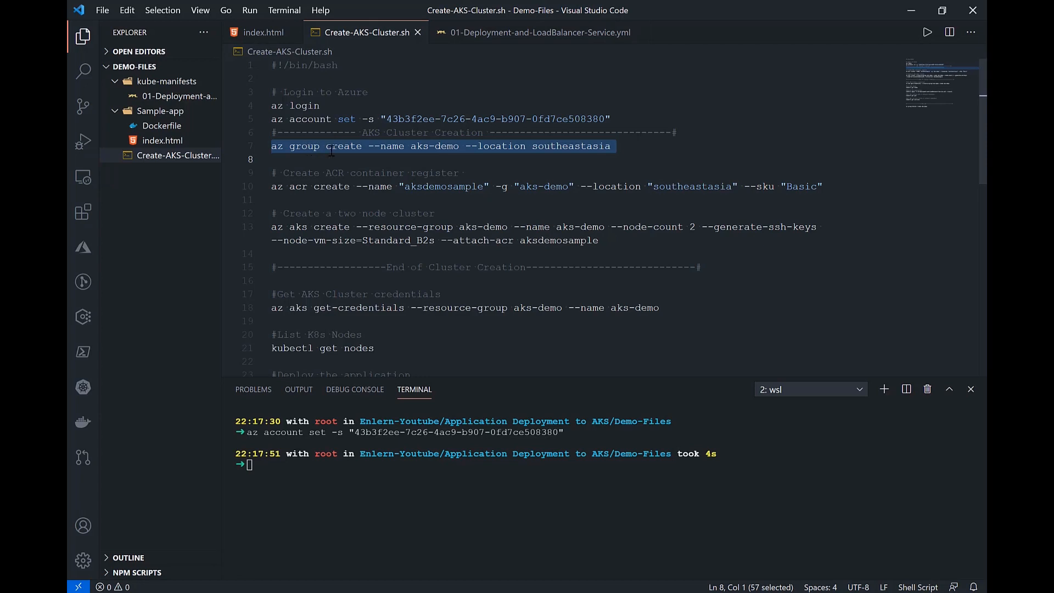
pyautogui.click(295, 148)
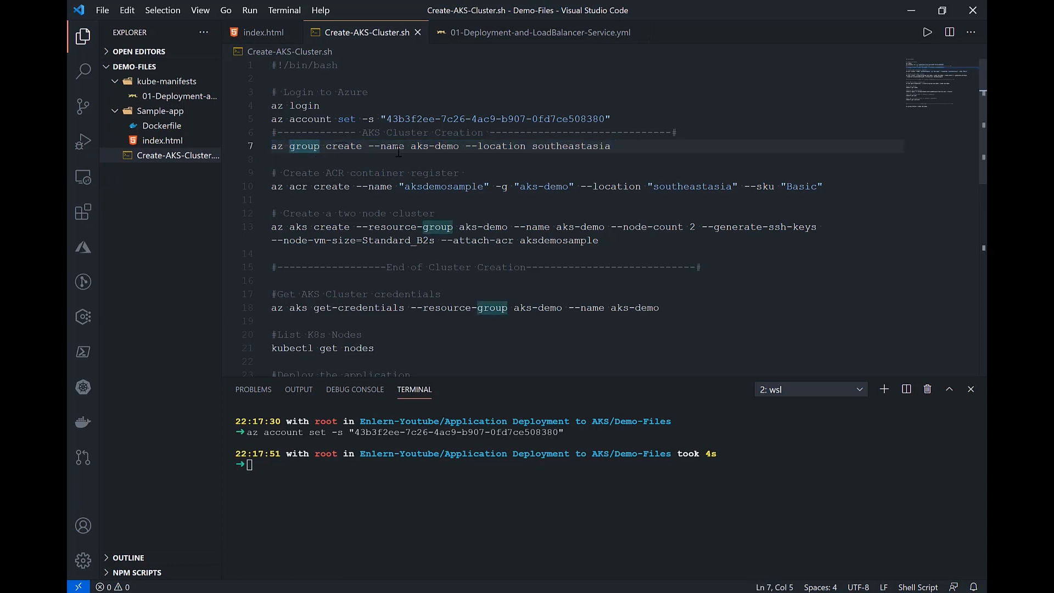
pyautogui.moveTo(369, 147); pyautogui.dragTo(459, 147)
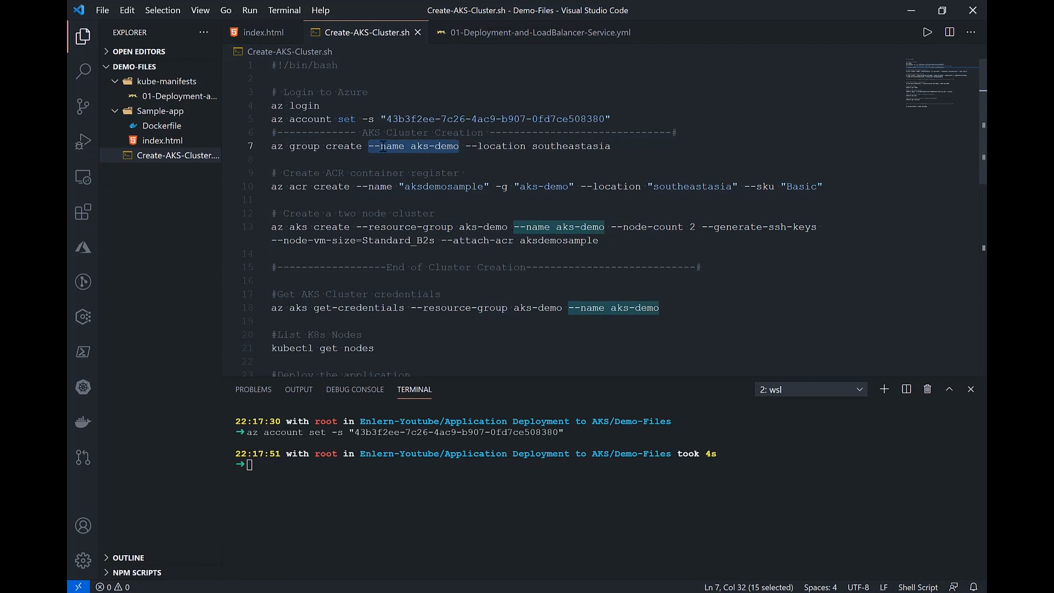
pyautogui.click(416, 147)
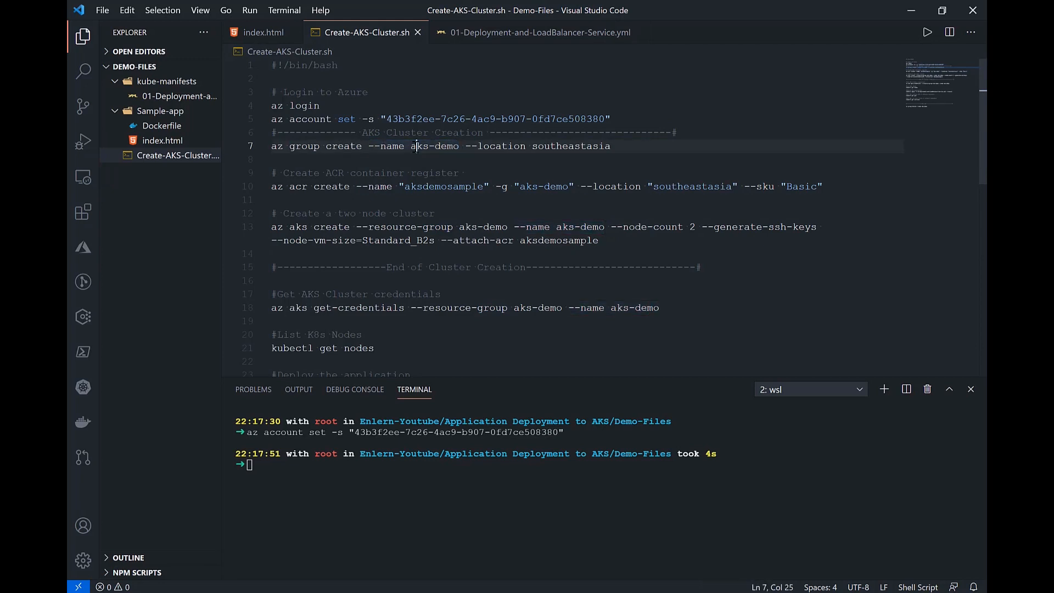
pyautogui.click(488, 146)
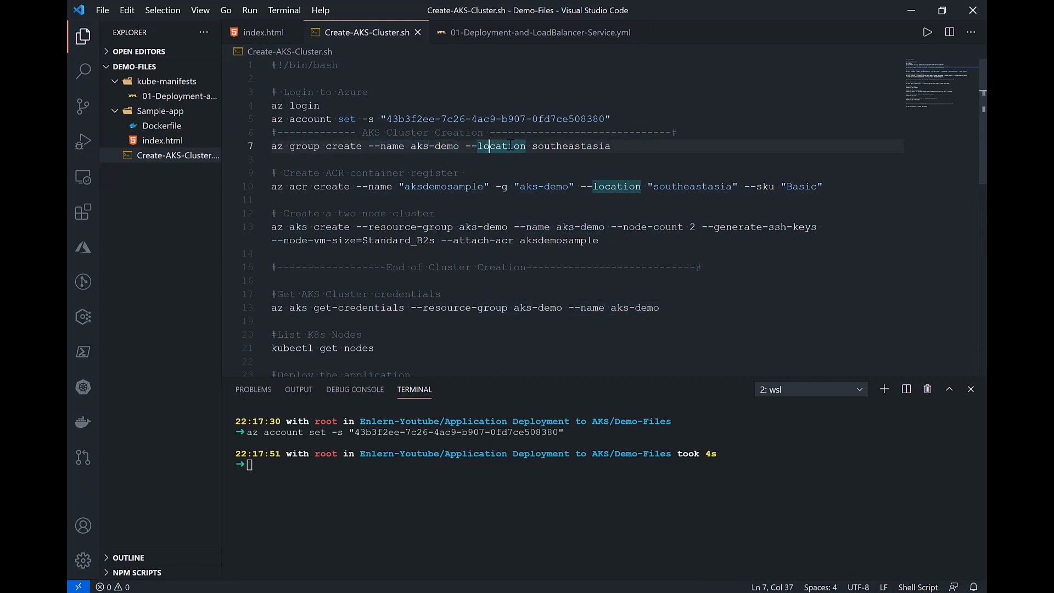
pyautogui.click(620, 146)
pyautogui.moveTo(613, 146); pyautogui.dragTo(247, 155)
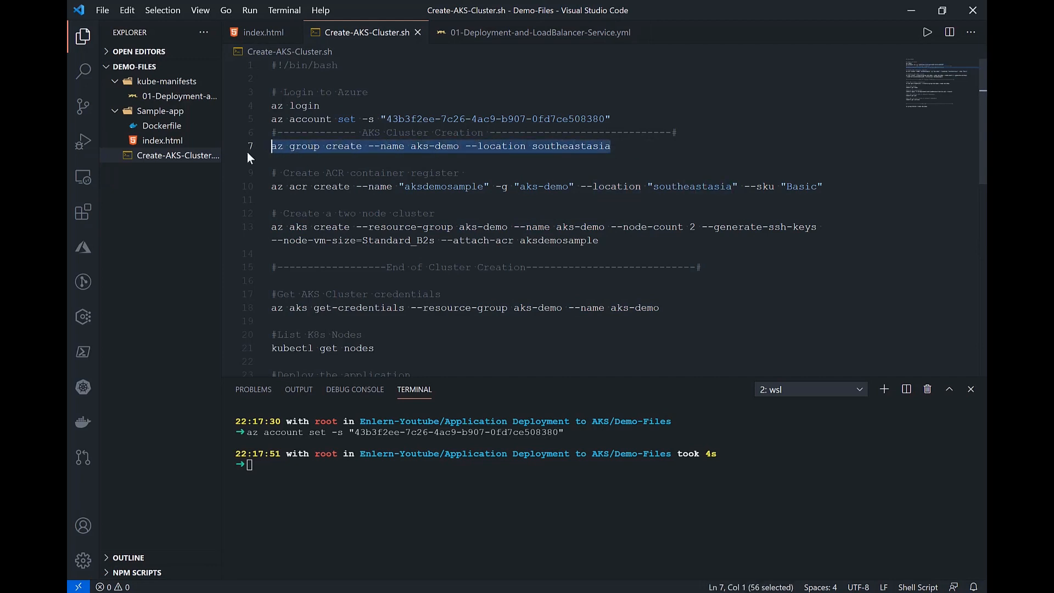
pyautogui.click(331, 495)
pyautogui.hotkey('ctrl', 'v')
pyautogui.press('Return')
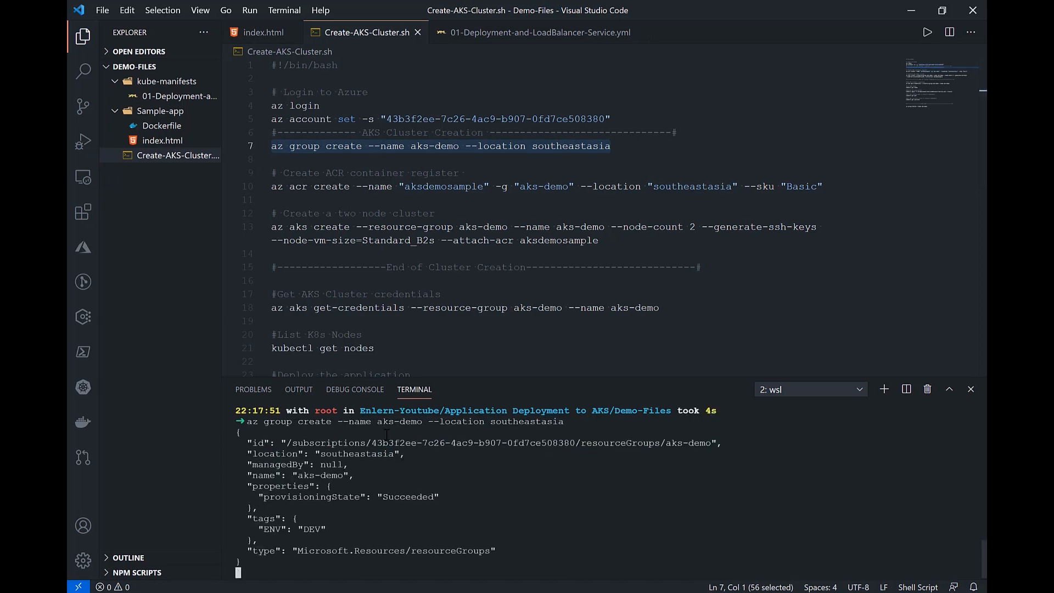
# Step: Enlarge the terminal area and examine the provisioning state in the resource group creation output
pyautogui.scroll(4, 387, 437)
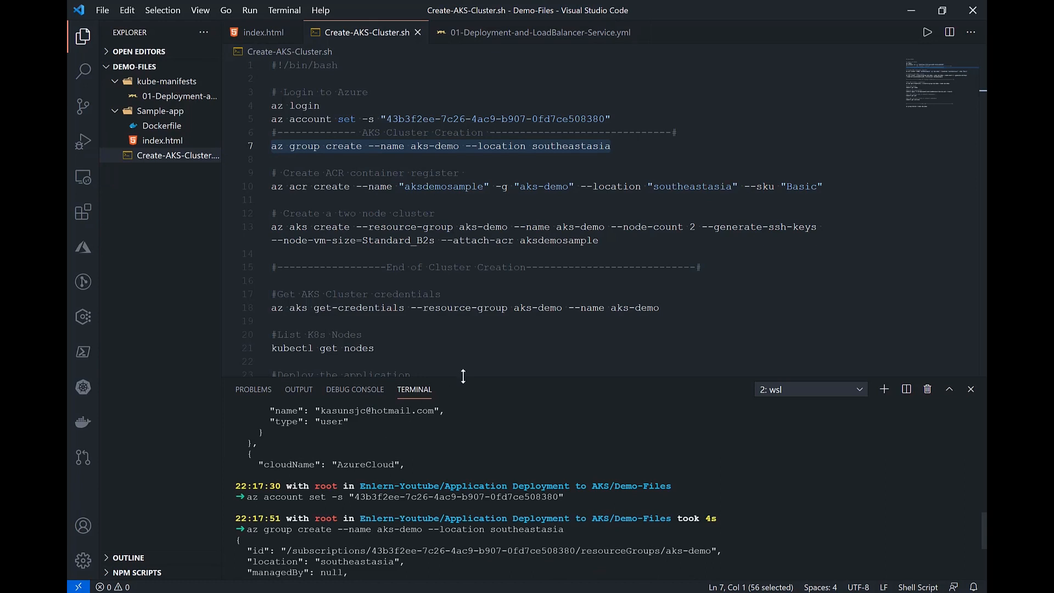
pyautogui.moveTo(469, 376); pyautogui.dragTo(478, 328)
pyautogui.scroll(-4, 424, 449)
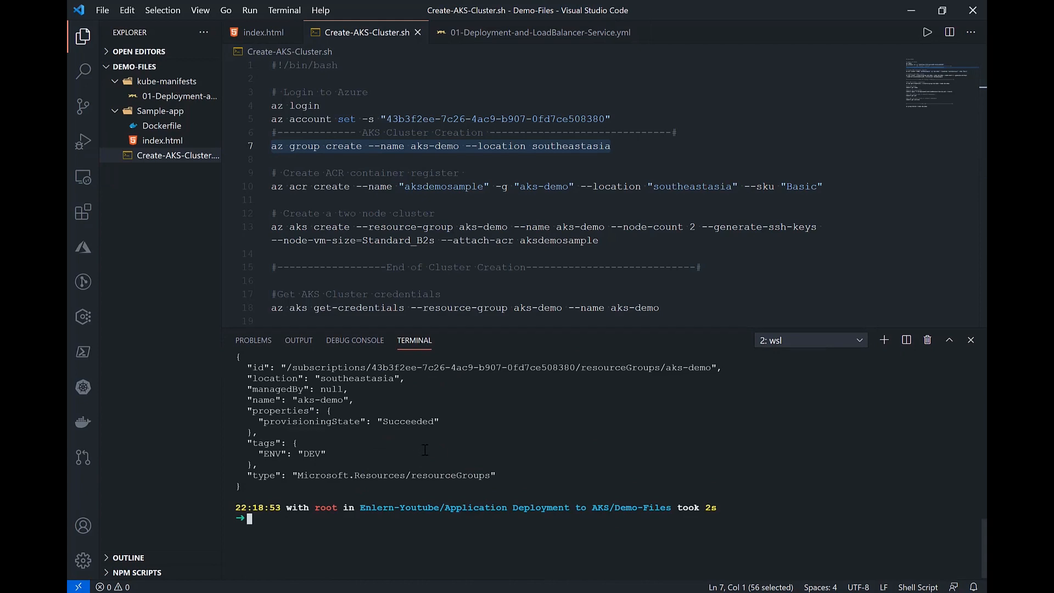
pyautogui.doubleClick(309, 422)
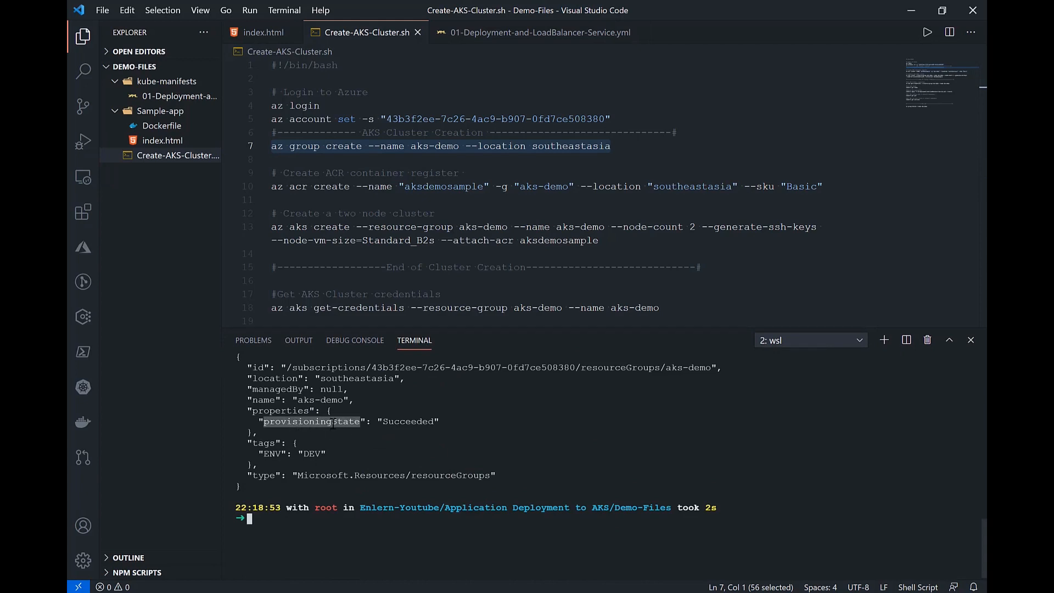
pyautogui.doubleClick(408, 421)
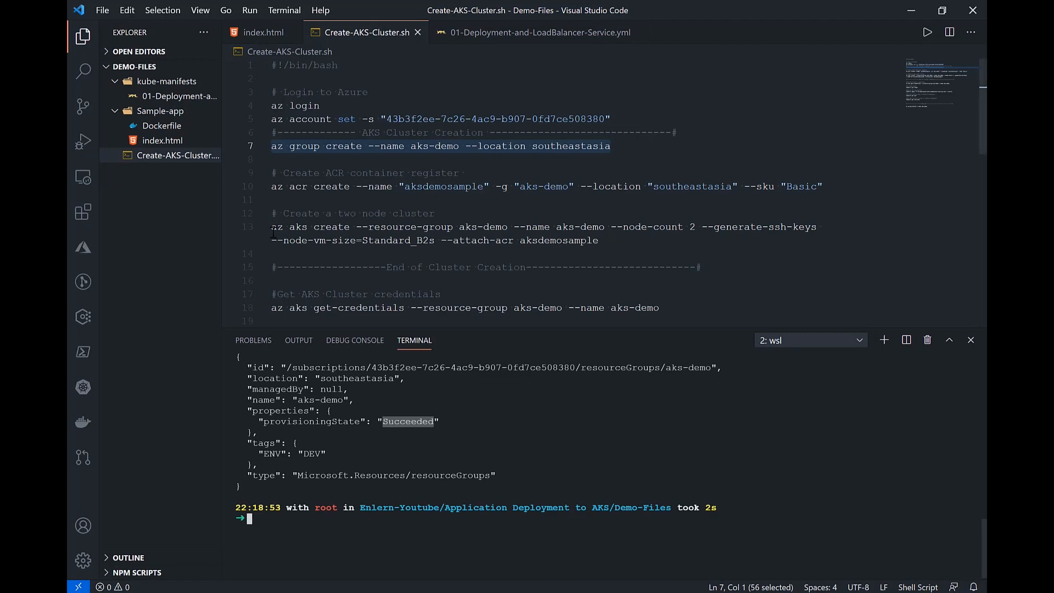
# Step: Examine the name, resource group, location and SKU arguments of the script's az acr create command
pyautogui.moveTo(272, 186); pyautogui.dragTo(314, 187)
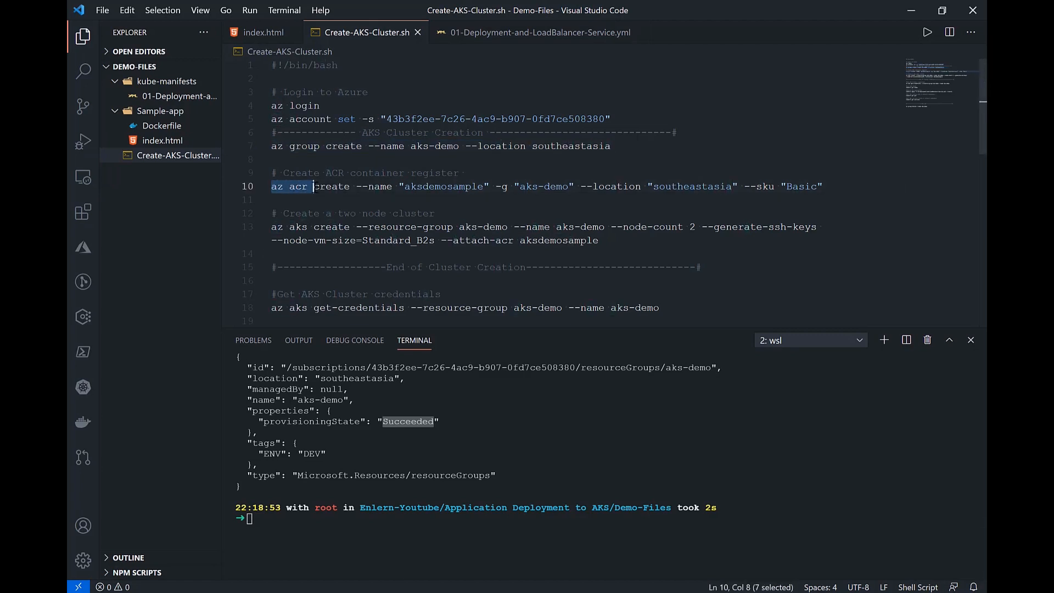
pyautogui.click(301, 187)
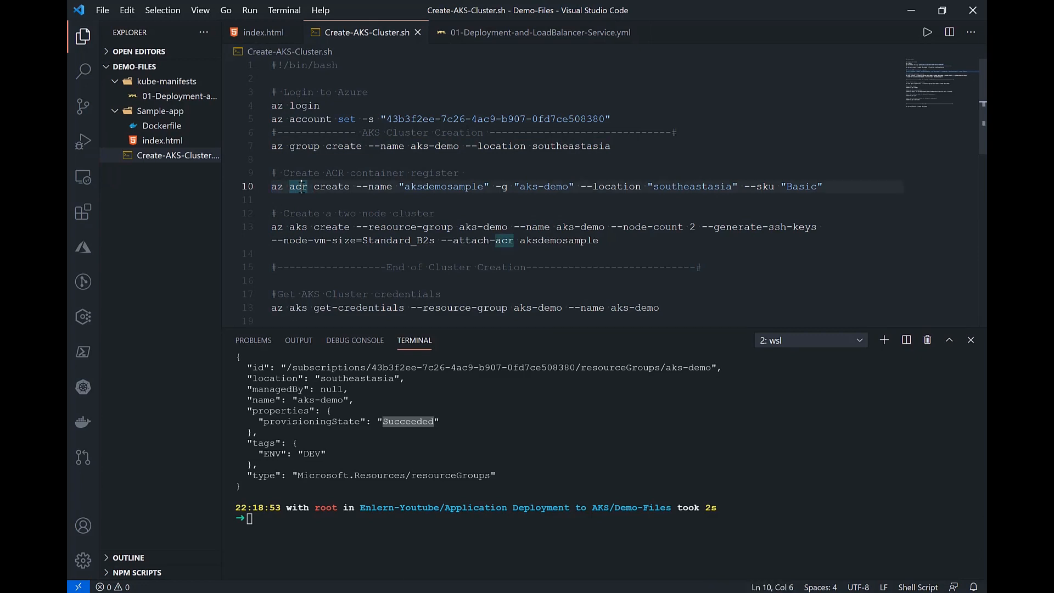
pyautogui.click(321, 187)
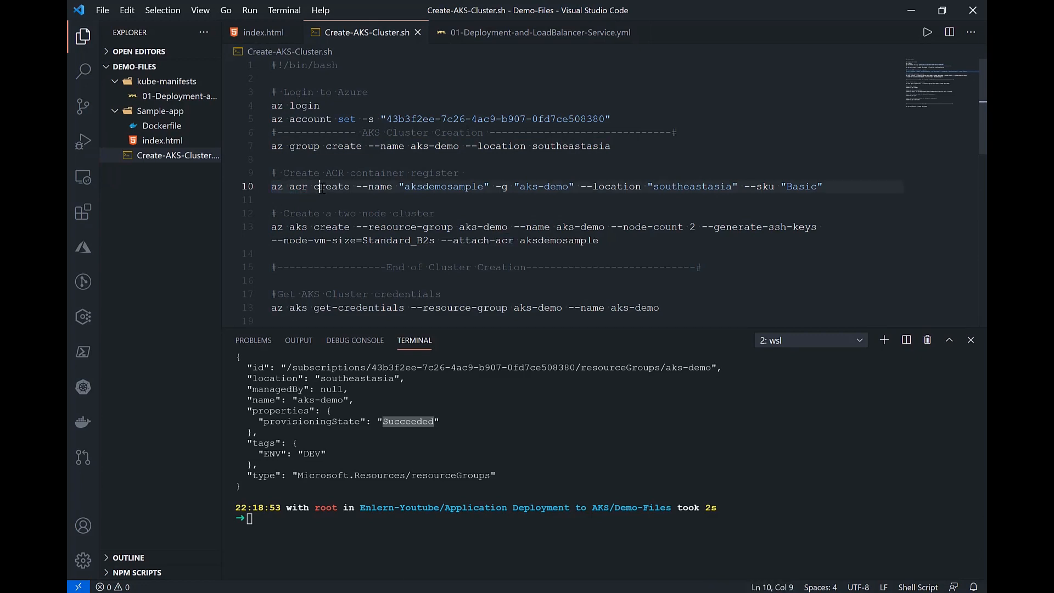
pyautogui.click(380, 188)
pyautogui.moveTo(357, 187); pyautogui.dragTo(492, 191)
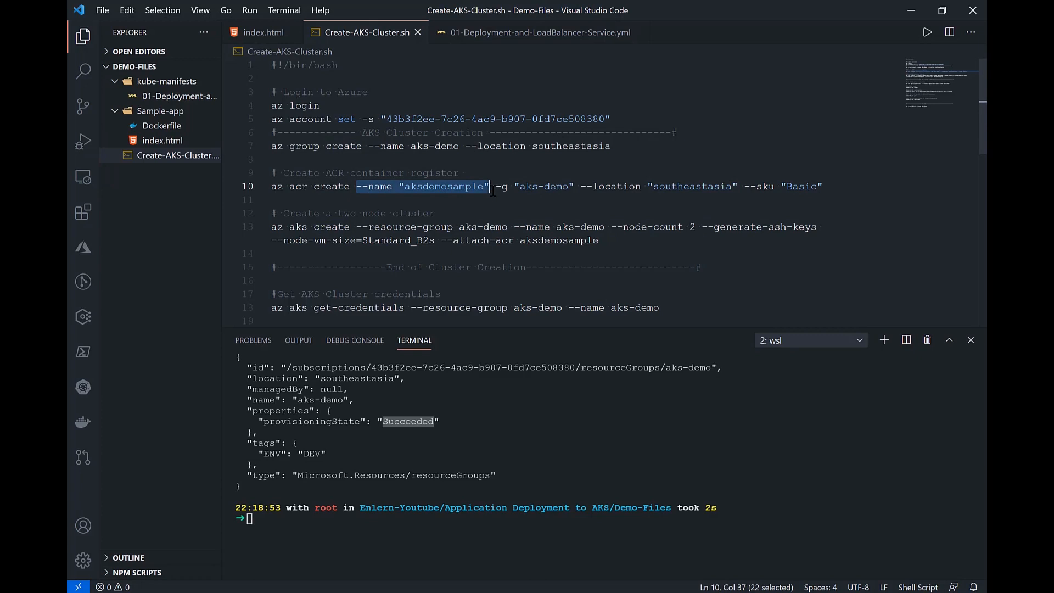
pyautogui.moveTo(496, 187); pyautogui.dragTo(574, 187)
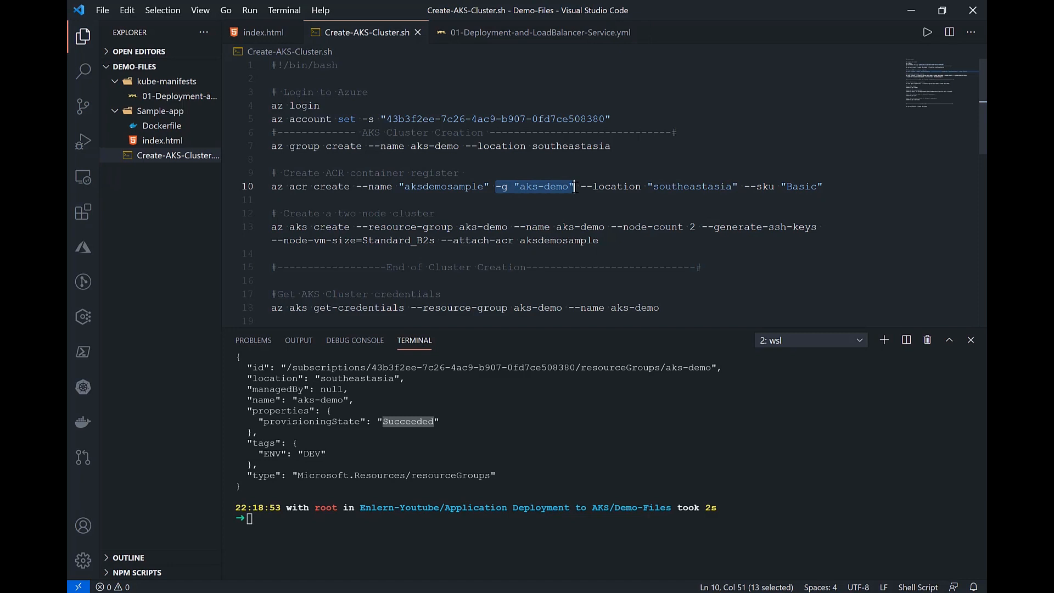
pyautogui.moveTo(581, 187); pyautogui.dragTo(736, 192)
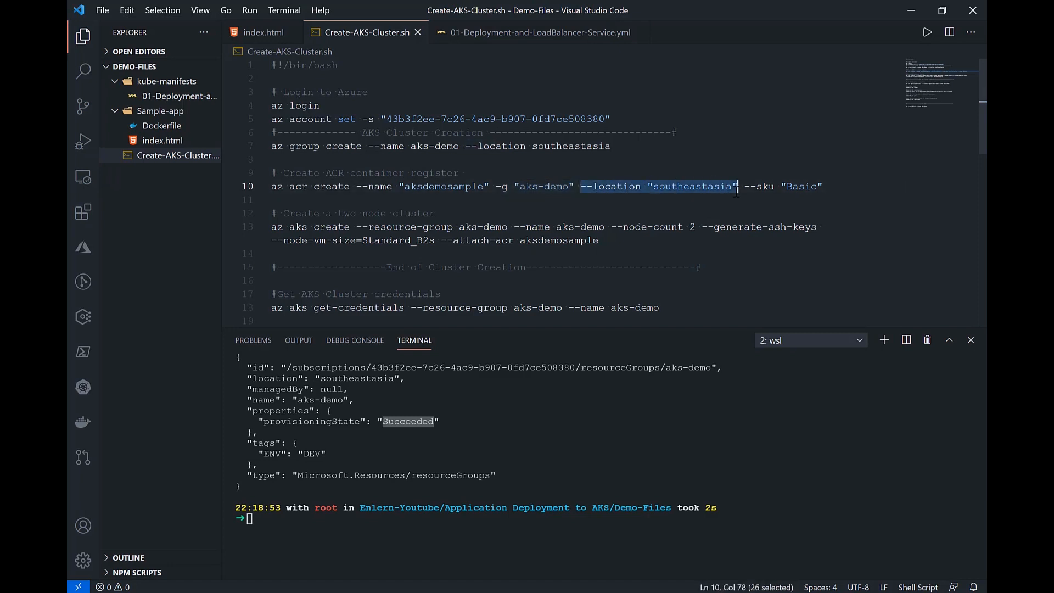
pyautogui.moveTo(745, 187); pyautogui.dragTo(828, 186)
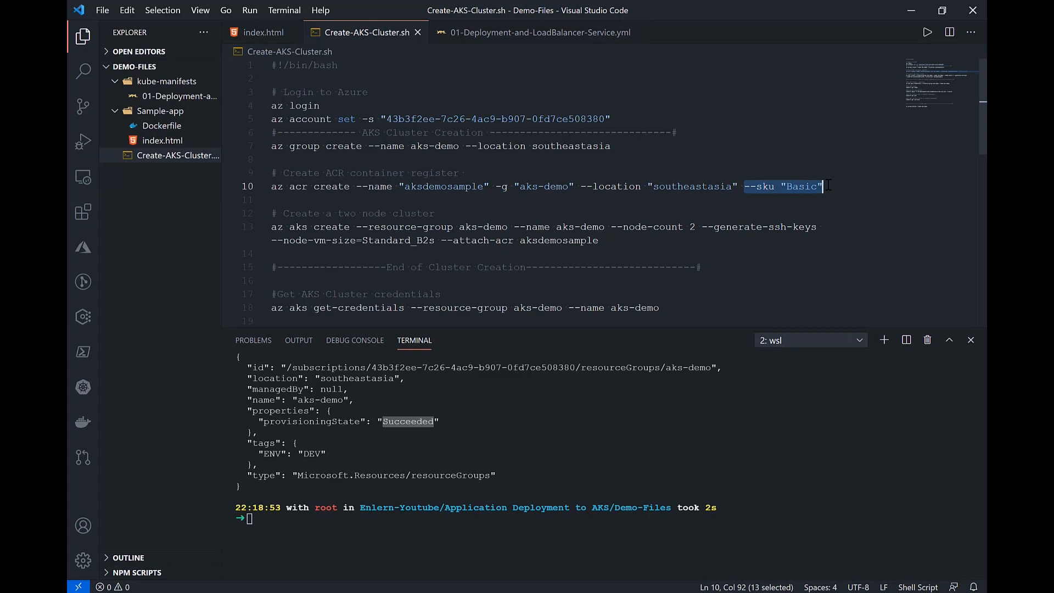
pyautogui.click(799, 187)
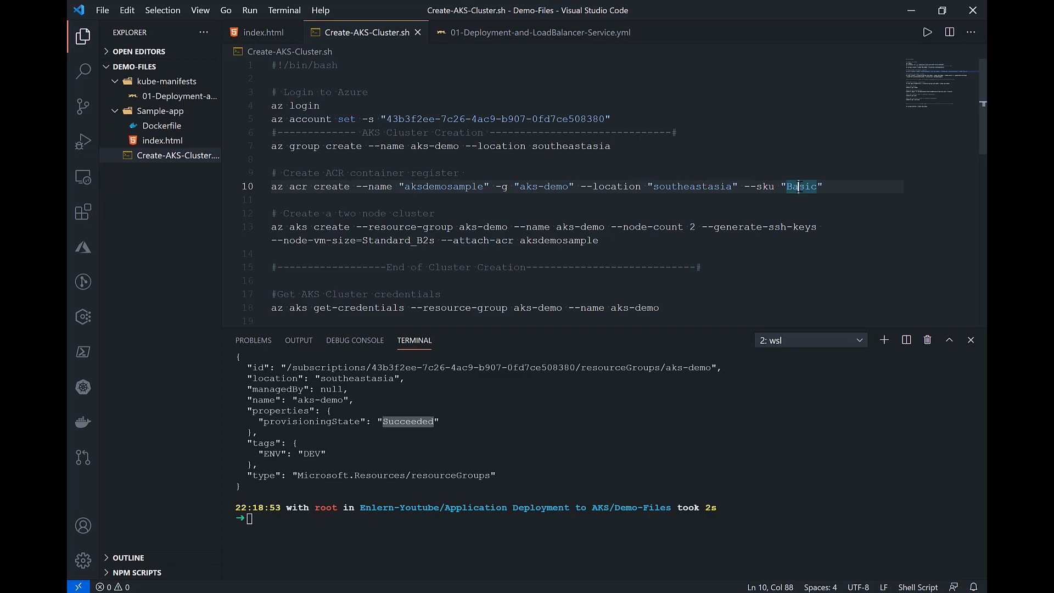
pyautogui.press('End')
pyautogui.moveTo(822, 187); pyautogui.dragTo(744, 186)
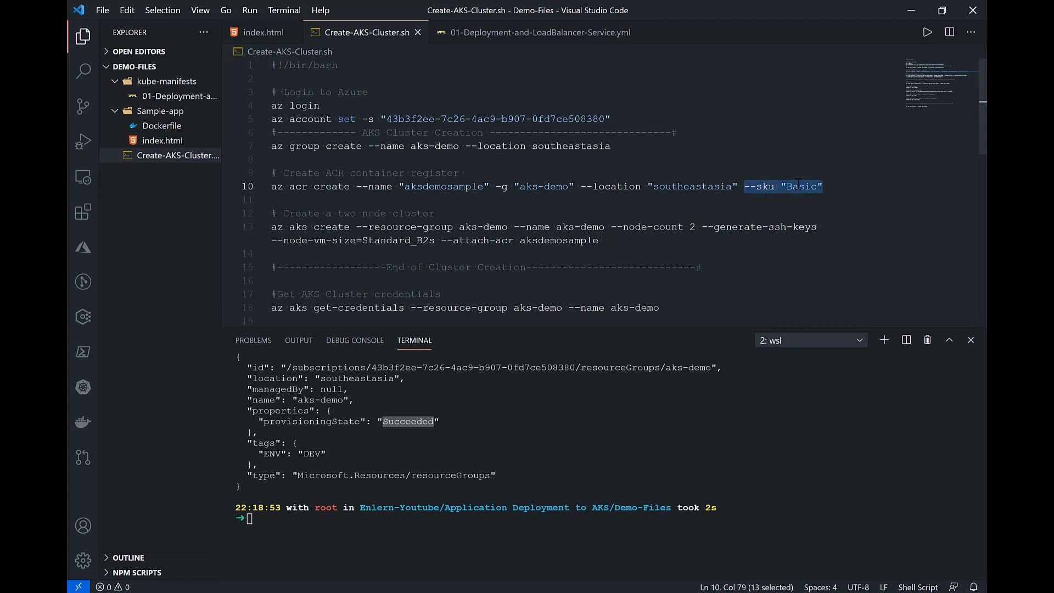
# Step: Clear the terminal and run the script's az acr create command to create the Basic aksdemosample registry in aks-demo, reviewing its output
pyautogui.click(845, 185)
pyautogui.moveTo(827, 187); pyautogui.dragTo(259, 185)
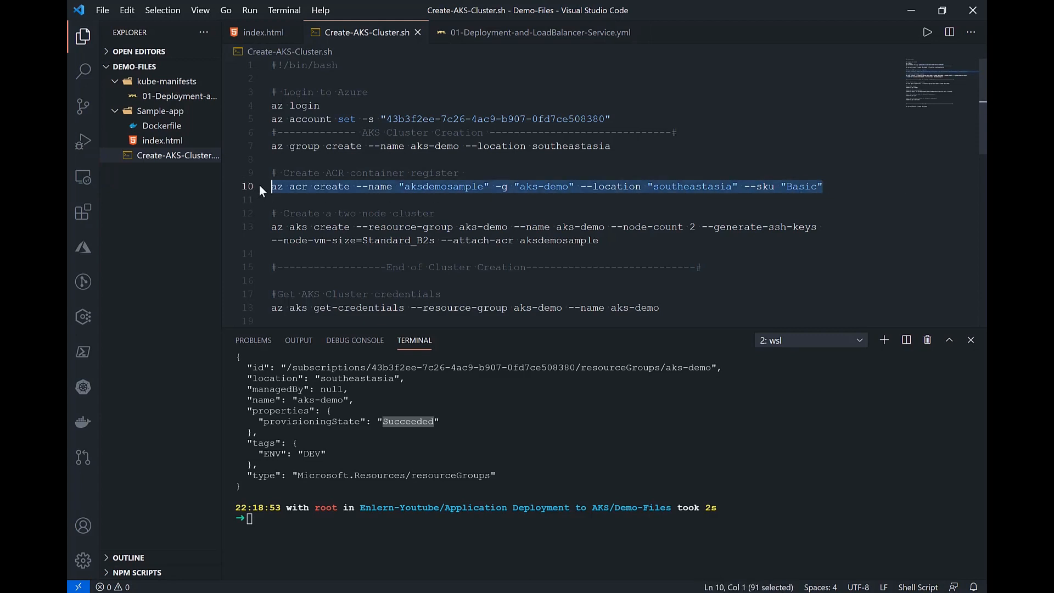
pyautogui.click(349, 520)
pyautogui.write('clear')
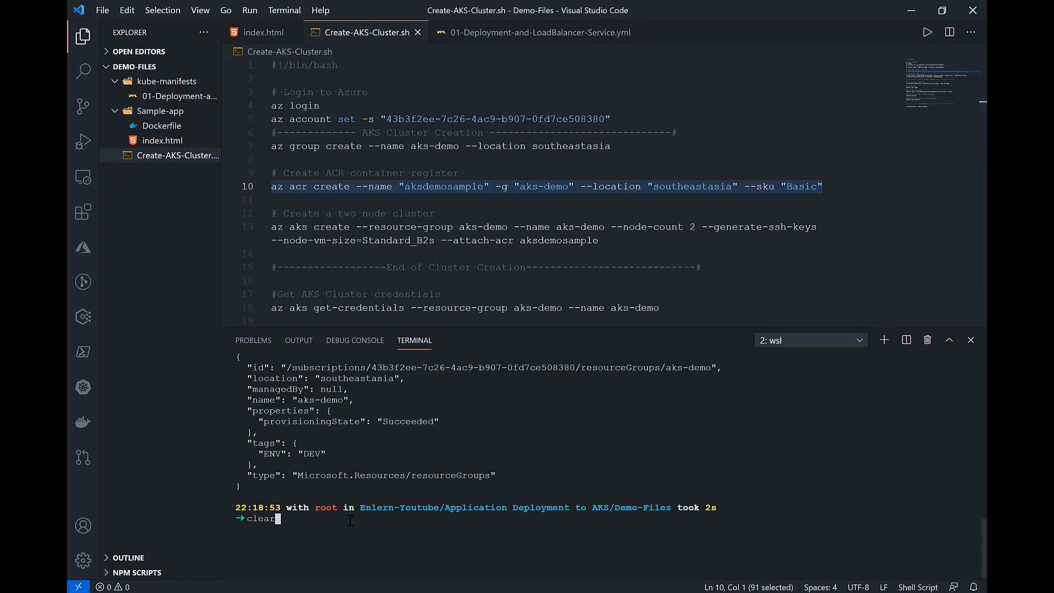
pyautogui.press('Return')
pyautogui.write('az acr create --name "aksdemosample" -g "aks-demo" --location "southeastasia" --sku "Basic"01~')
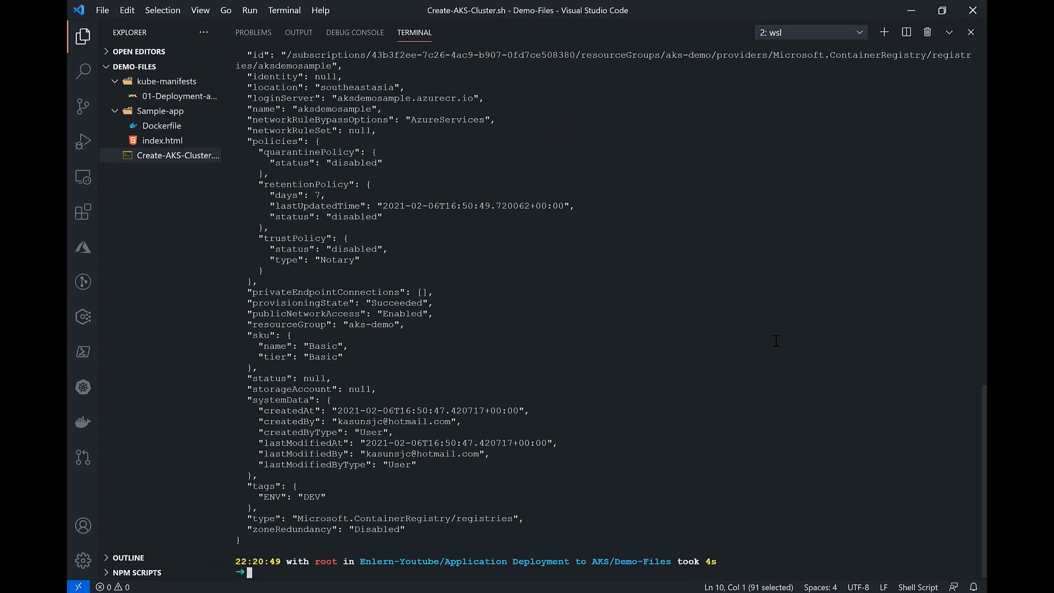
pyautogui.scroll(10, 713, 374)
pyautogui.scroll(-5, 713, 373)
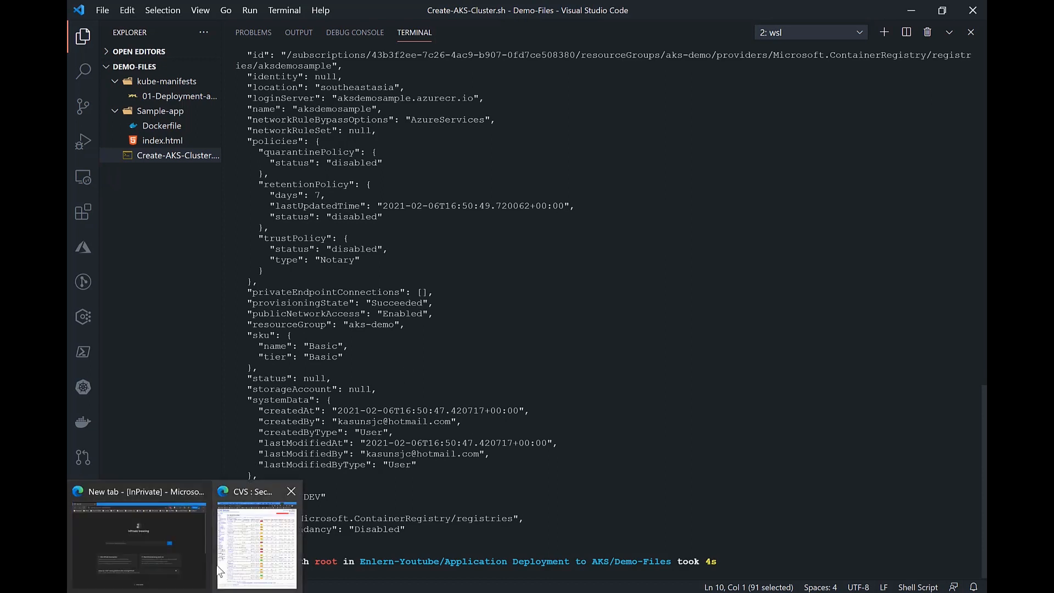
# Step: Switch to the InPrivate browser, sign in to the Azure portal by phone notification, and check the aks-demo resource group's aksdemosample registry
pyautogui.click(179, 551)
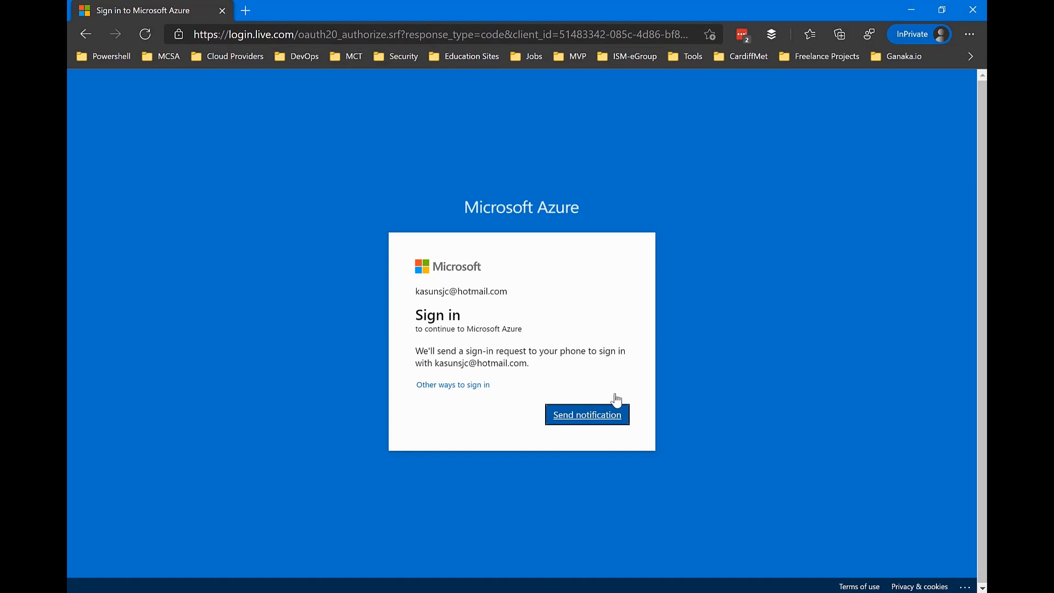
pyautogui.click(586, 422)
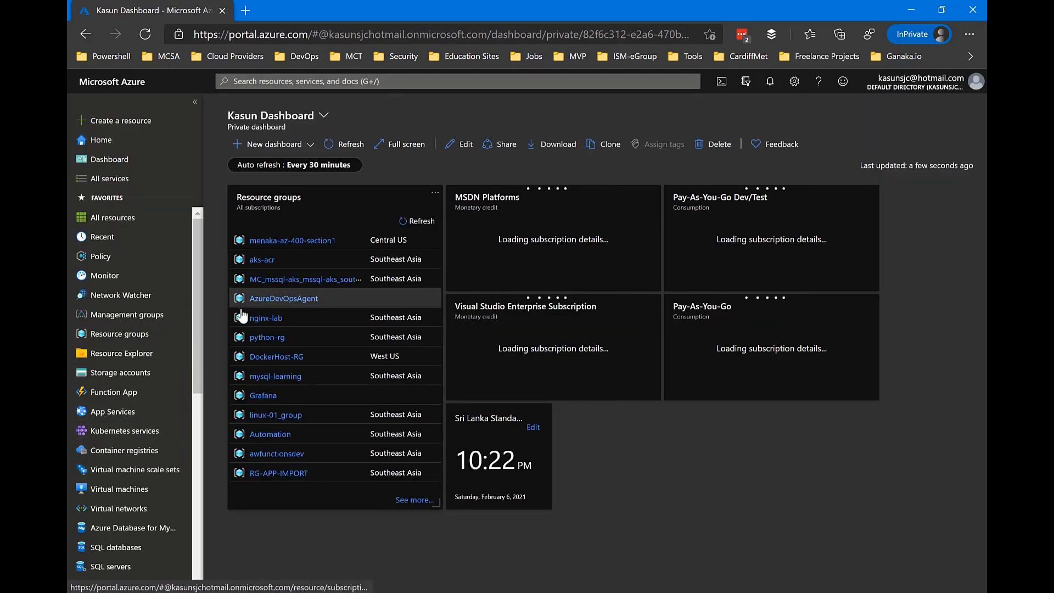
pyautogui.click(131, 332)
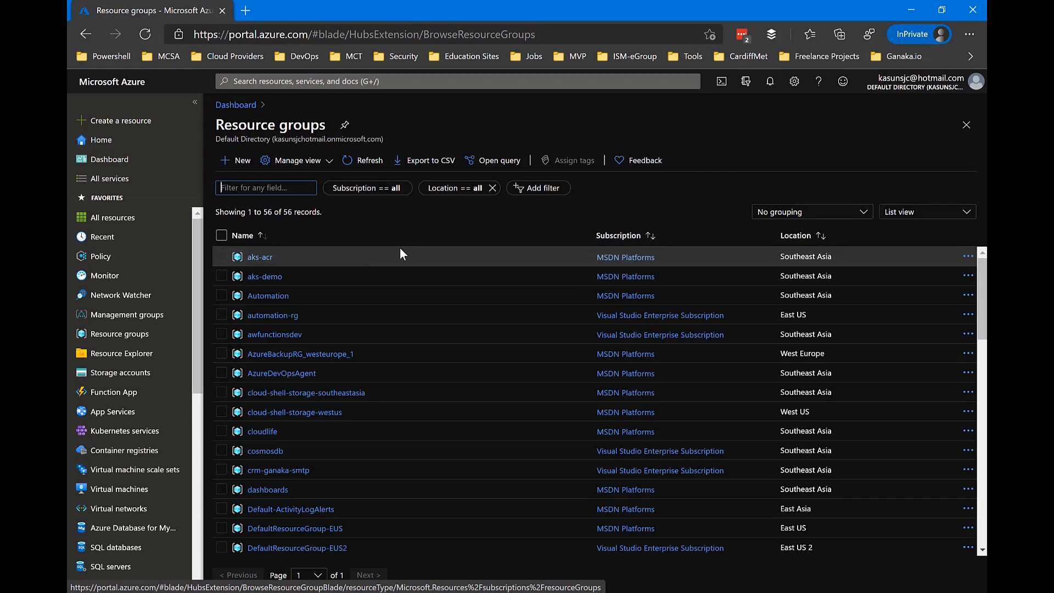
pyautogui.click(270, 277)
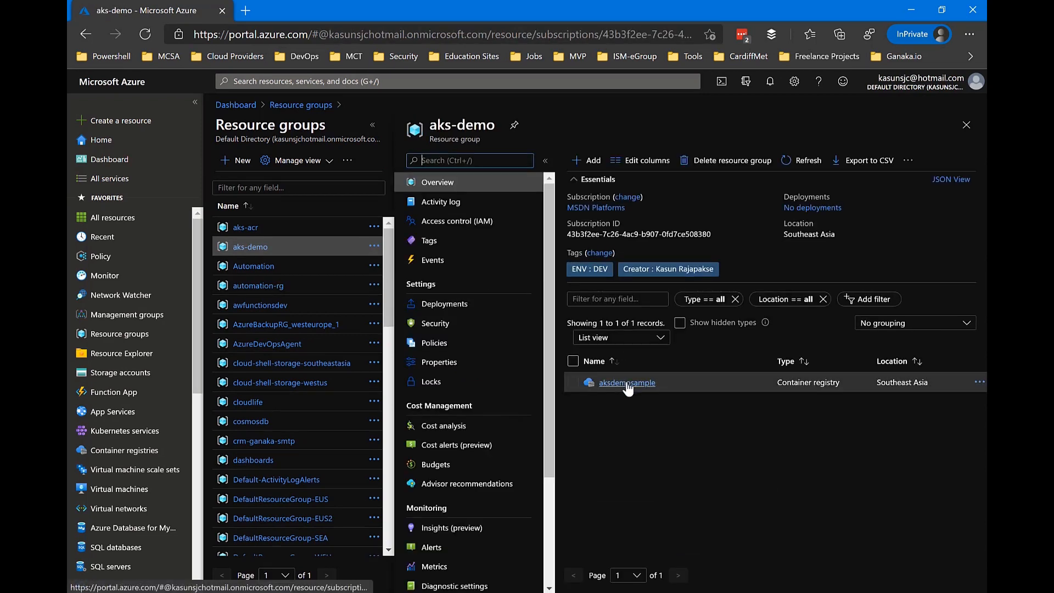
pyautogui.click(628, 384)
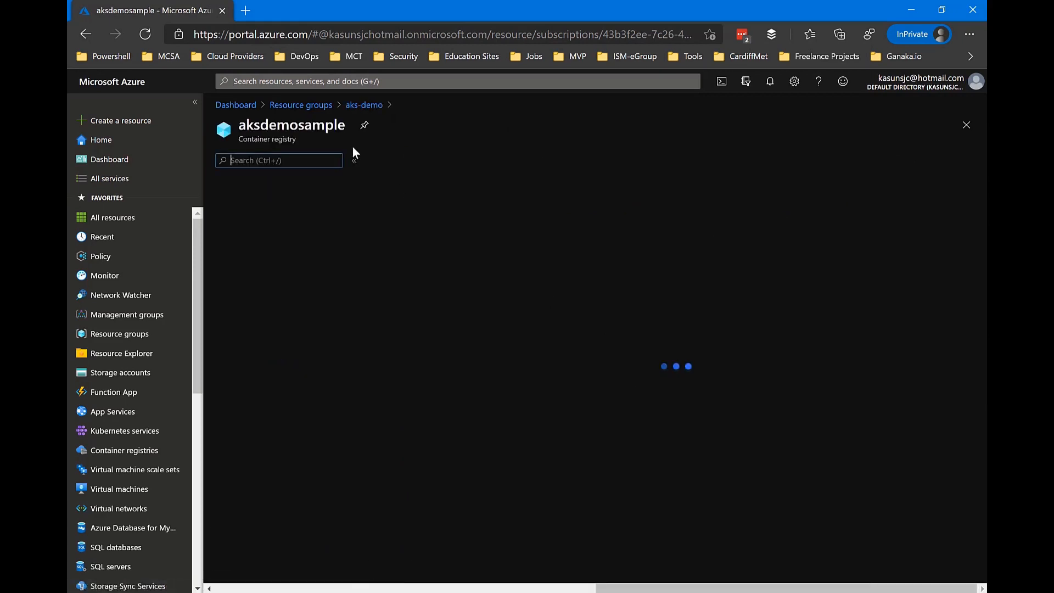
pyautogui.click(363, 105)
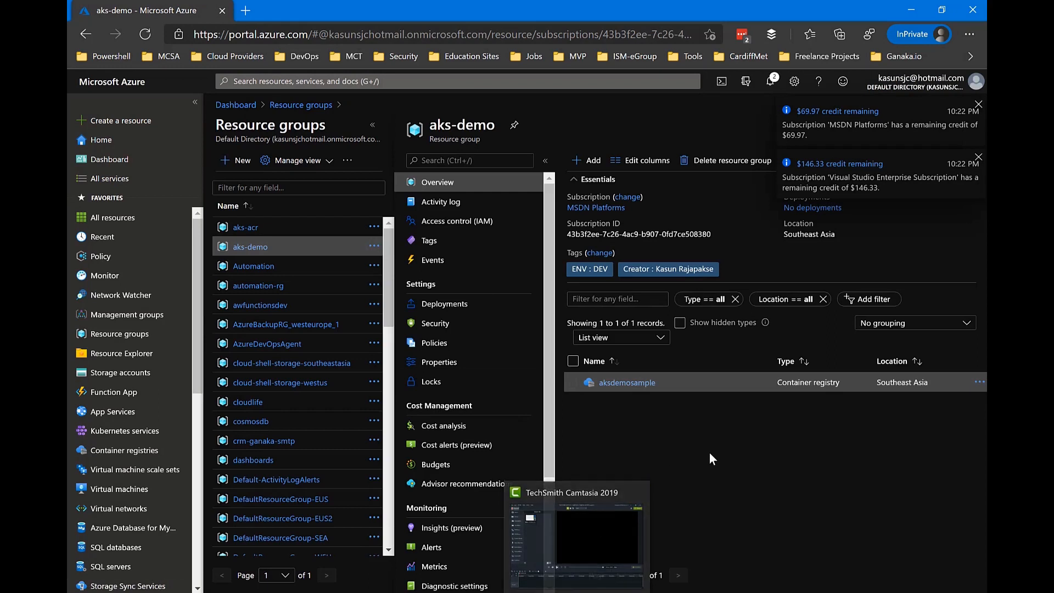
# Step: Dismiss the subscription credit notifications and collapse the aks-demo resource group's navigation menu
pyautogui.click(977, 105)
pyautogui.click(978, 105)
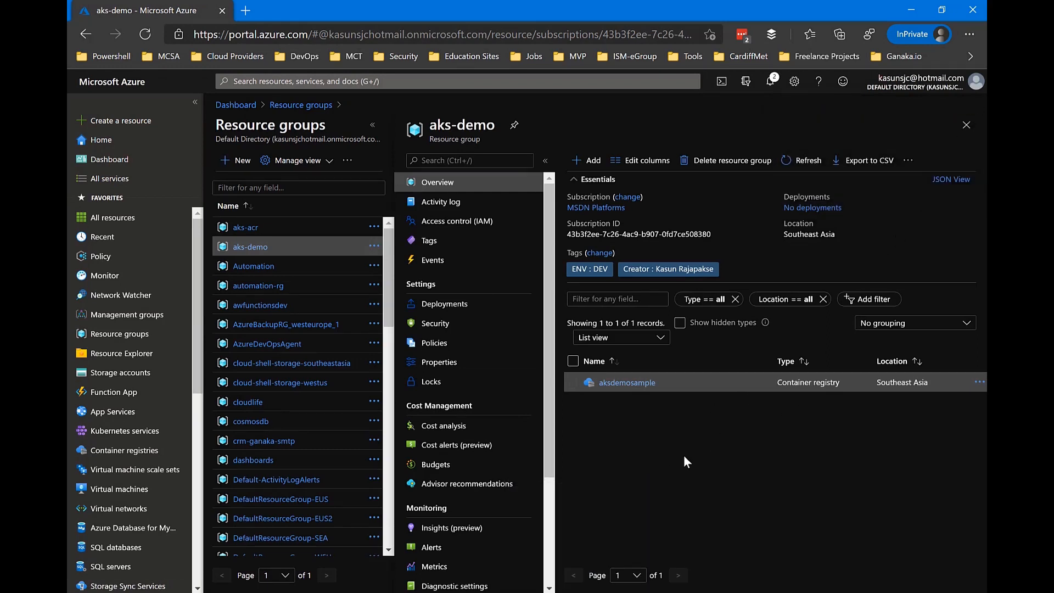
pyautogui.click(545, 161)
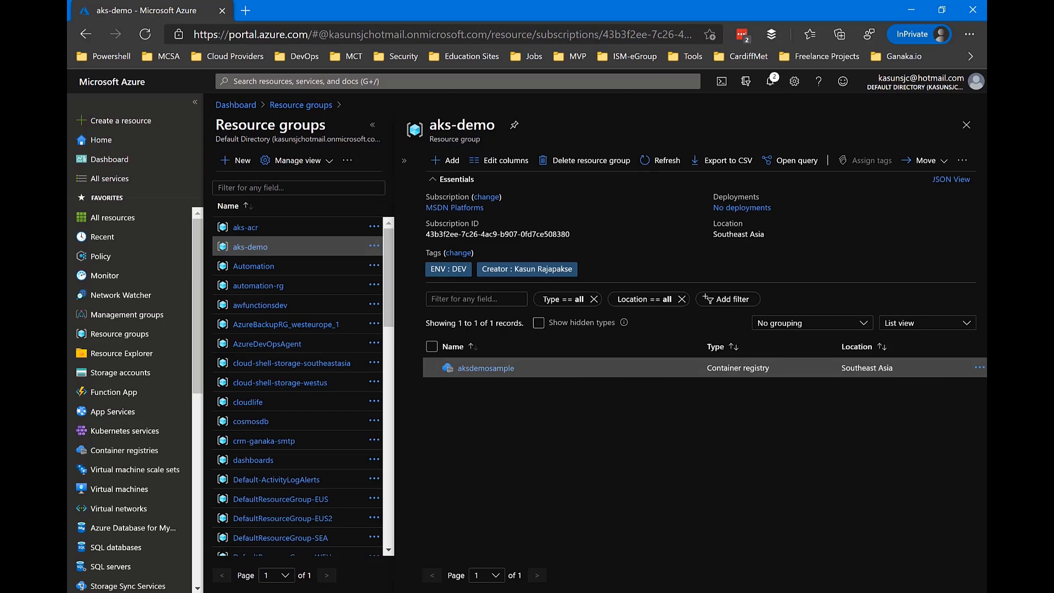
# Step: Switch to Visual Studio Code, clear the terminal and shrink its panel so the cluster script is shown
pyautogui.hotkey('alt', 'Tab')
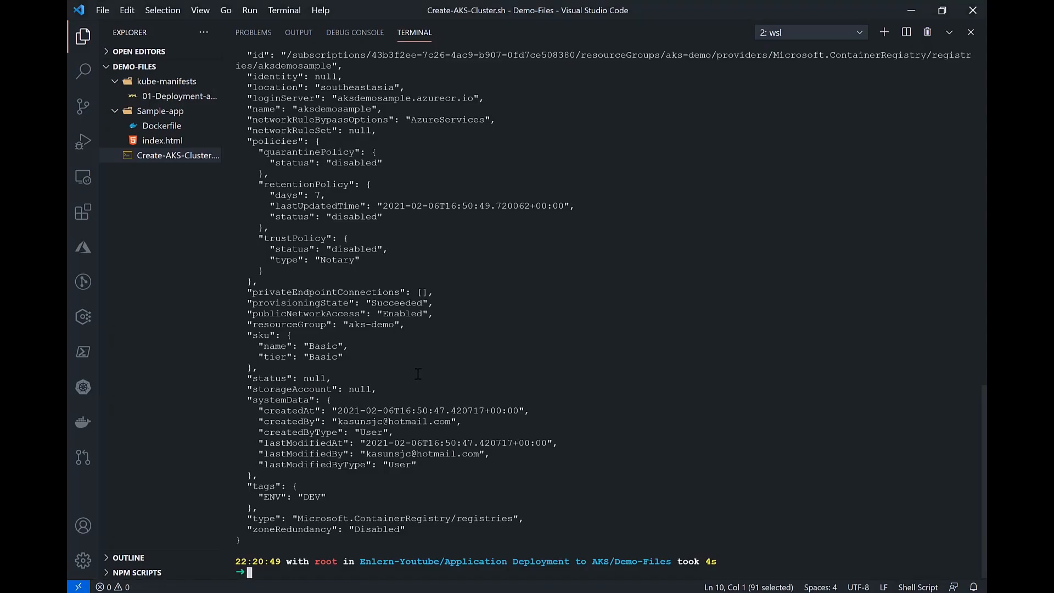
pyautogui.write('clear')
pyautogui.press('Return')
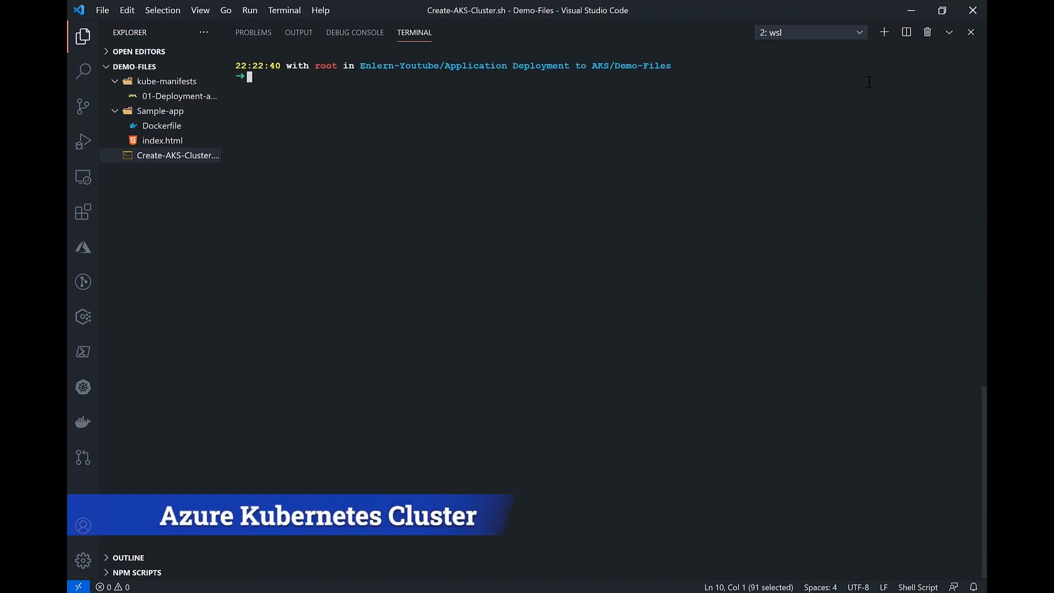
pyautogui.click(949, 34)
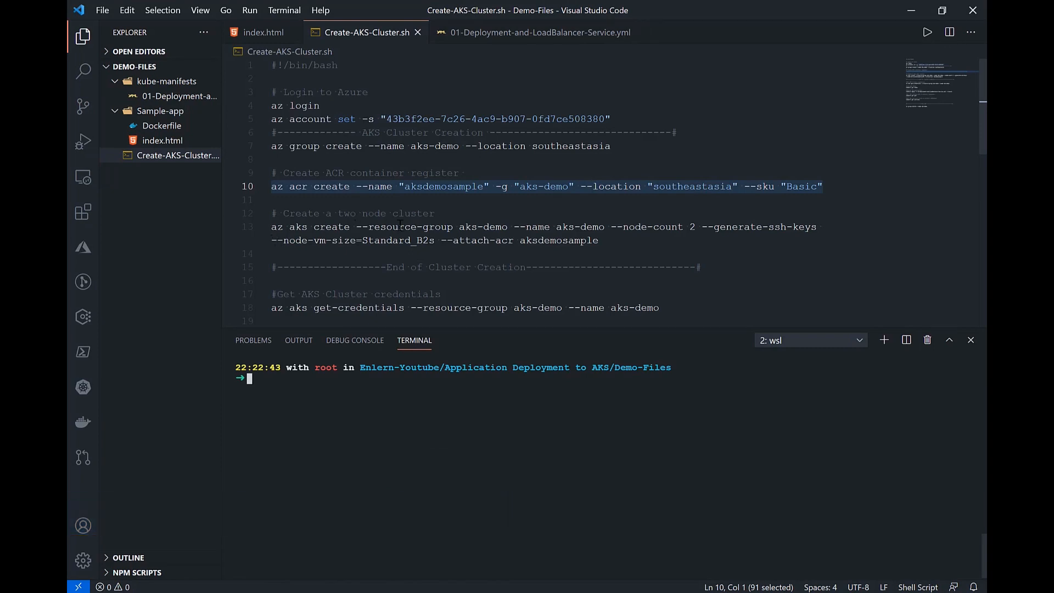
# Step: Examine the az aks create command's resource group, name, node count, SSH keys, VM size and attached registry arguments
pyautogui.moveTo(271, 227); pyautogui.dragTo(607, 238)
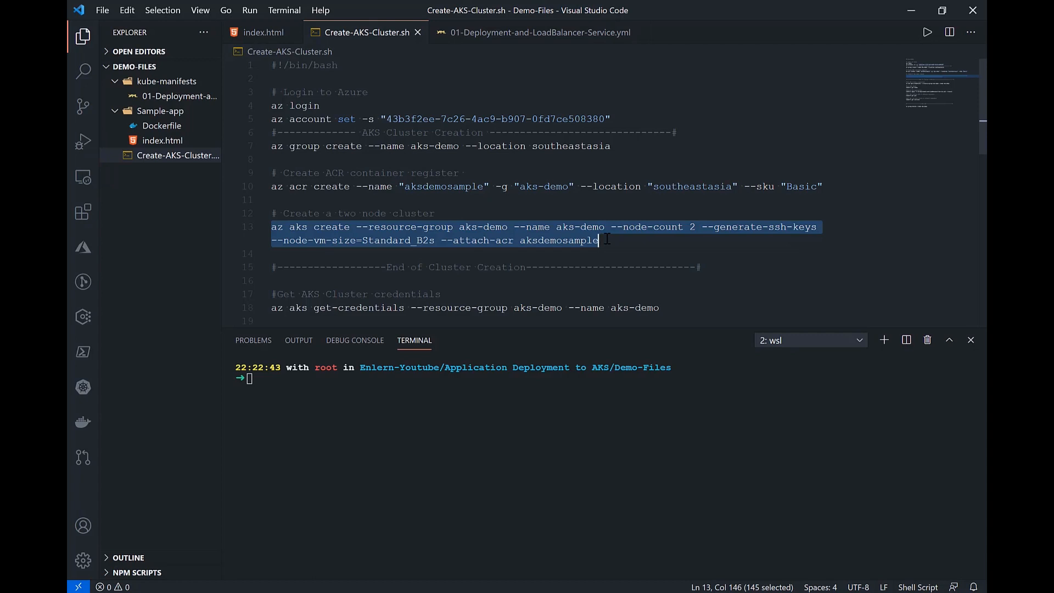
pyautogui.click(531, 226)
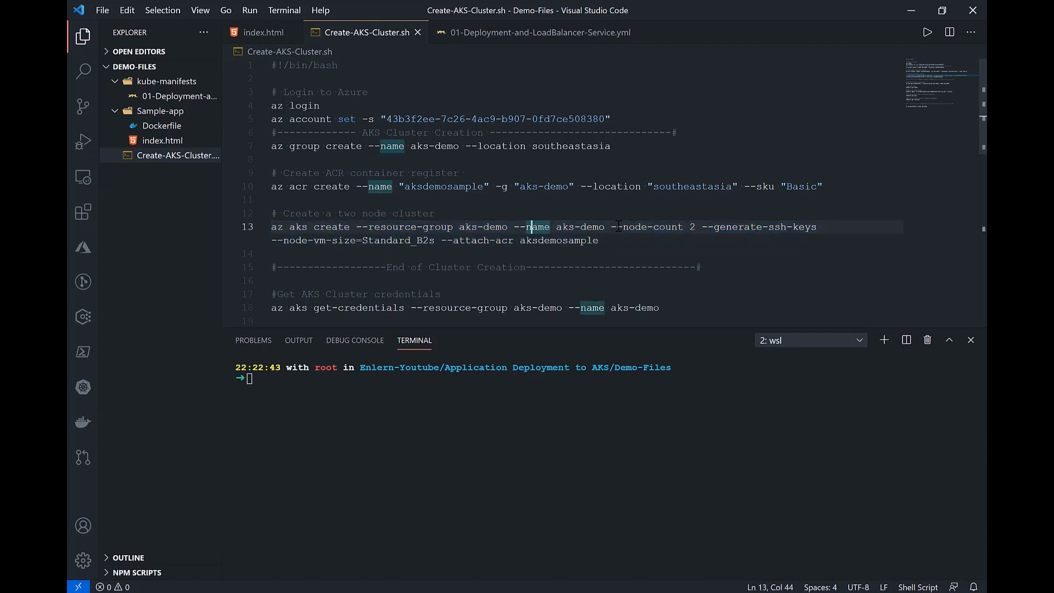
pyautogui.moveTo(610, 226); pyautogui.dragTo(700, 219)
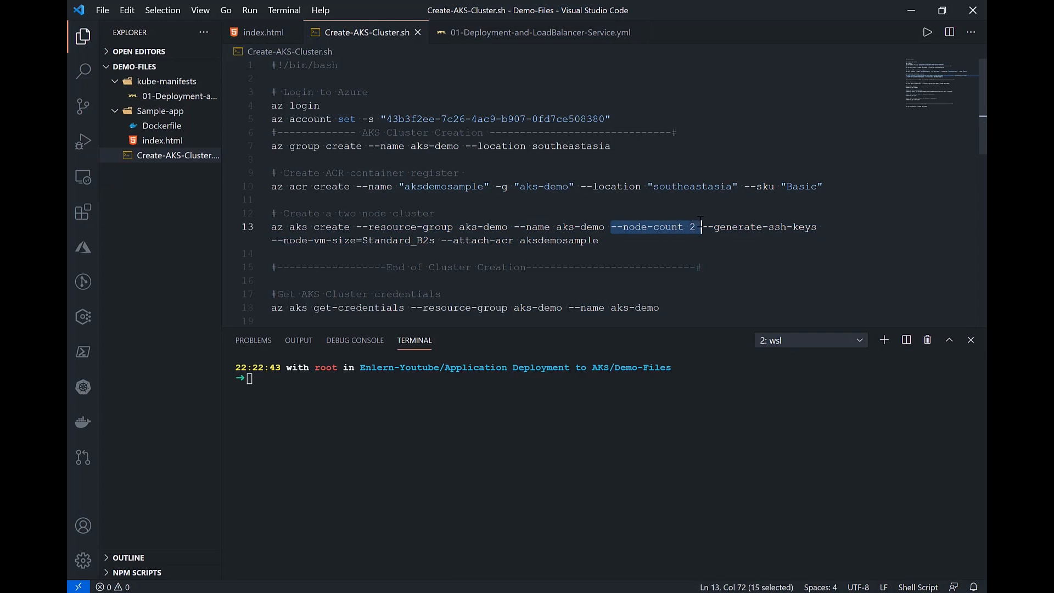
pyautogui.doubleClick(295, 227)
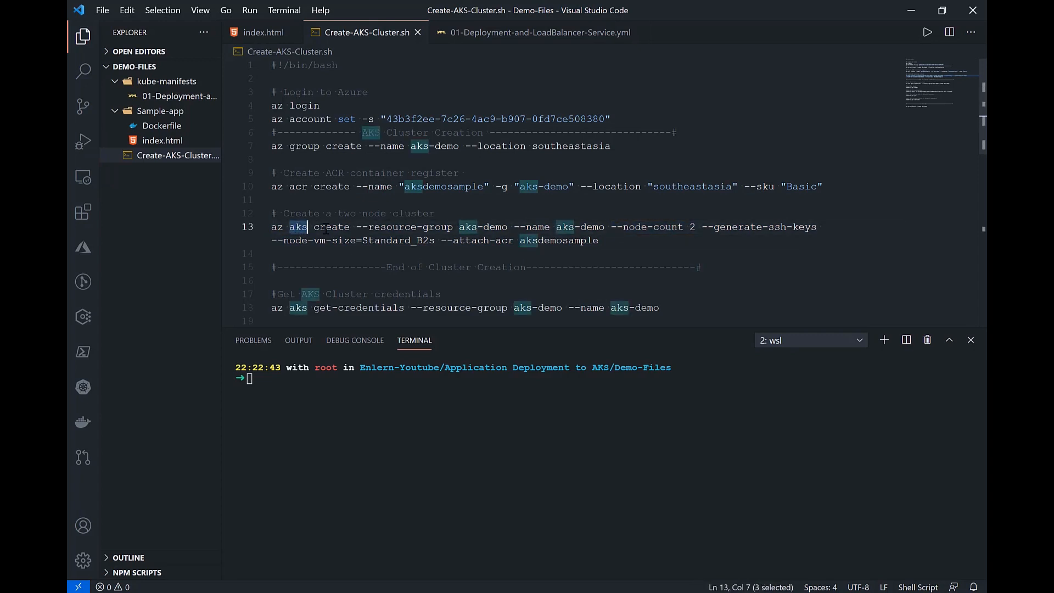
pyautogui.doubleClick(326, 228)
pyautogui.moveTo(361, 227); pyautogui.dragTo(448, 226)
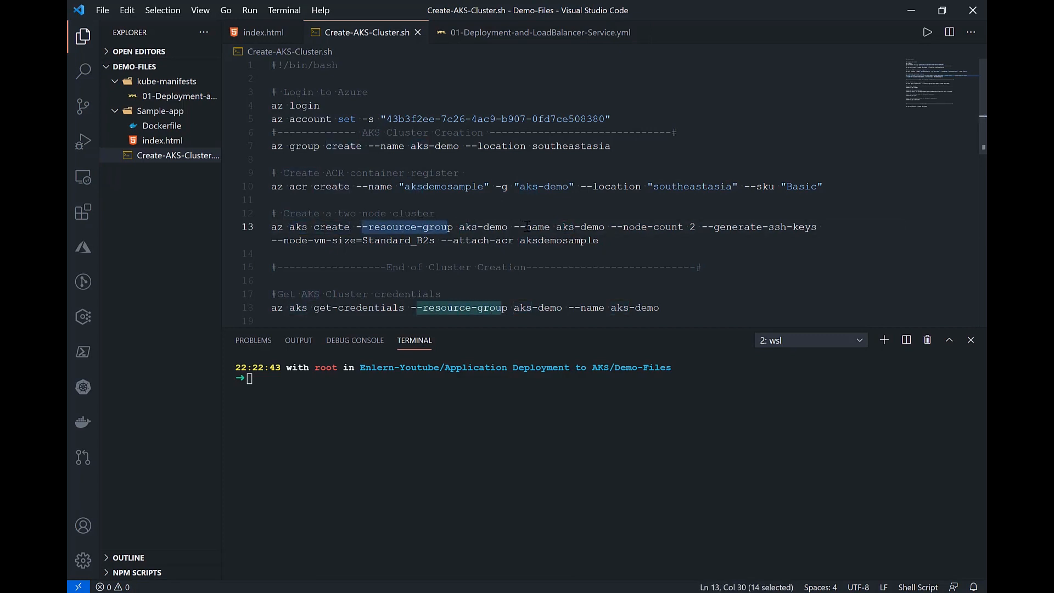
pyautogui.moveTo(514, 227); pyautogui.dragTo(822, 227)
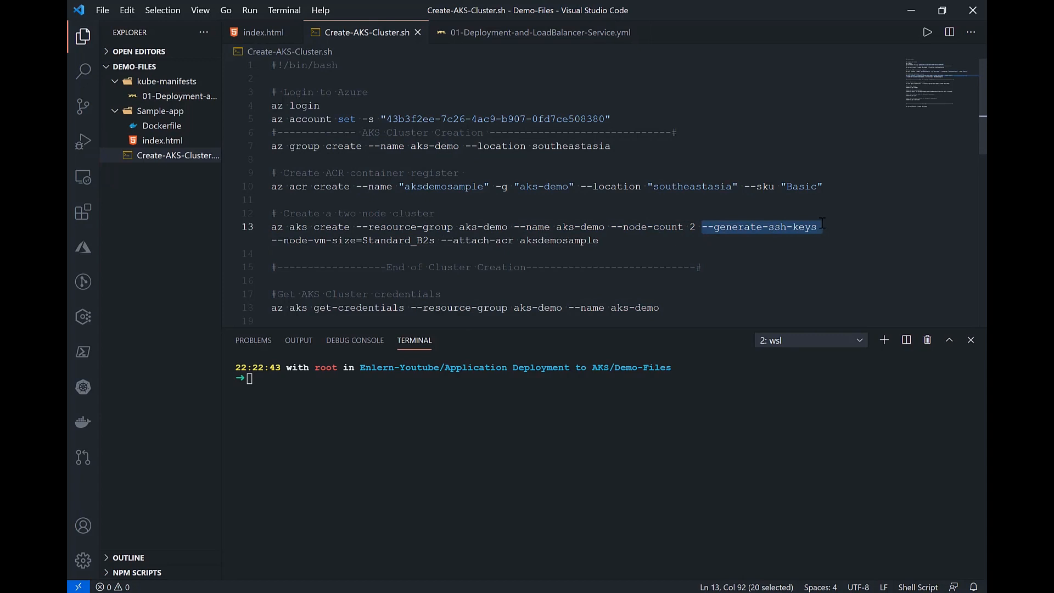
pyautogui.moveTo(434, 240); pyautogui.dragTo(272, 242)
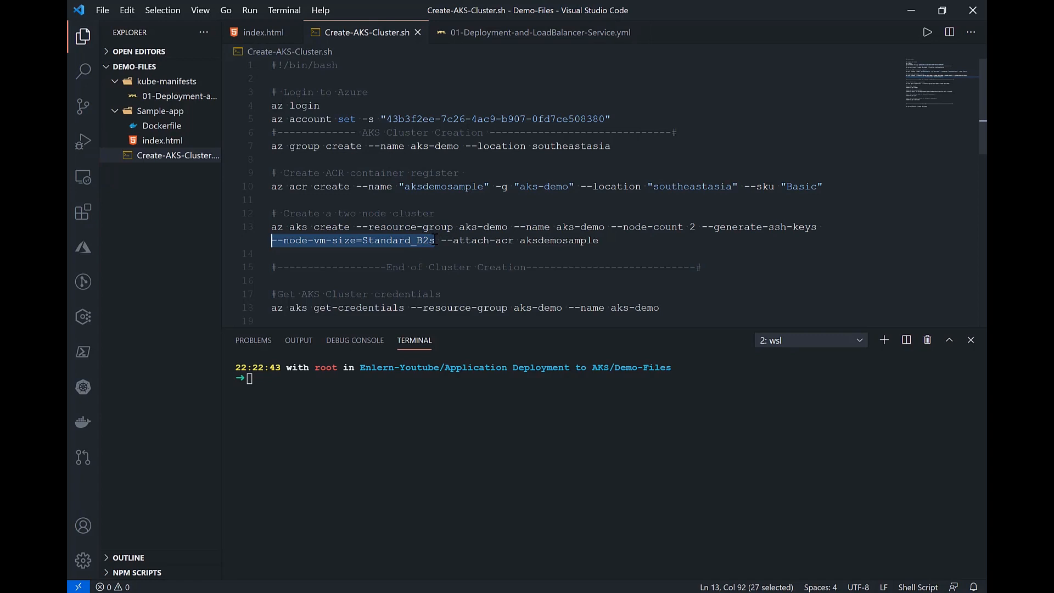
pyautogui.moveTo(441, 240); pyautogui.dragTo(600, 241)
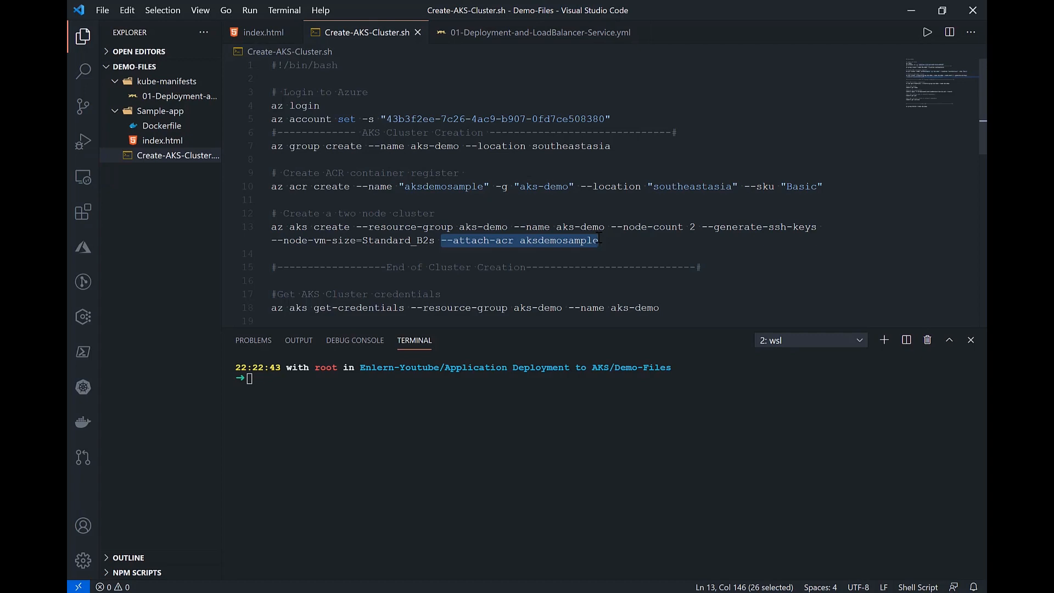
# Step: Enlarge the terminal area and run the script's az aks create command to create the two-node aks-demo cluster attached to aksdemosample
pyautogui.click(245, 227)
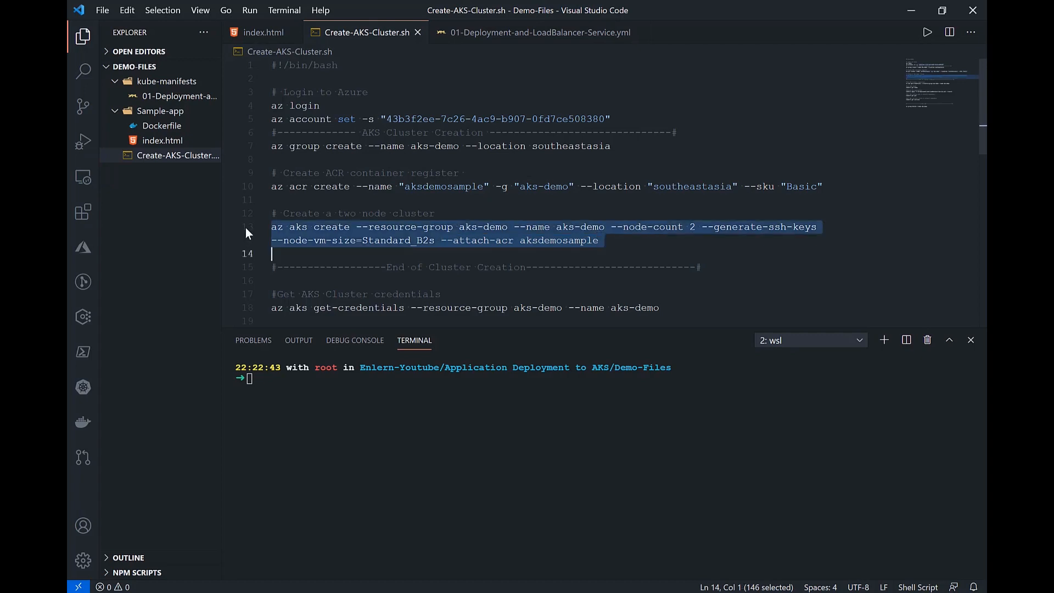
pyautogui.rightClick(334, 224)
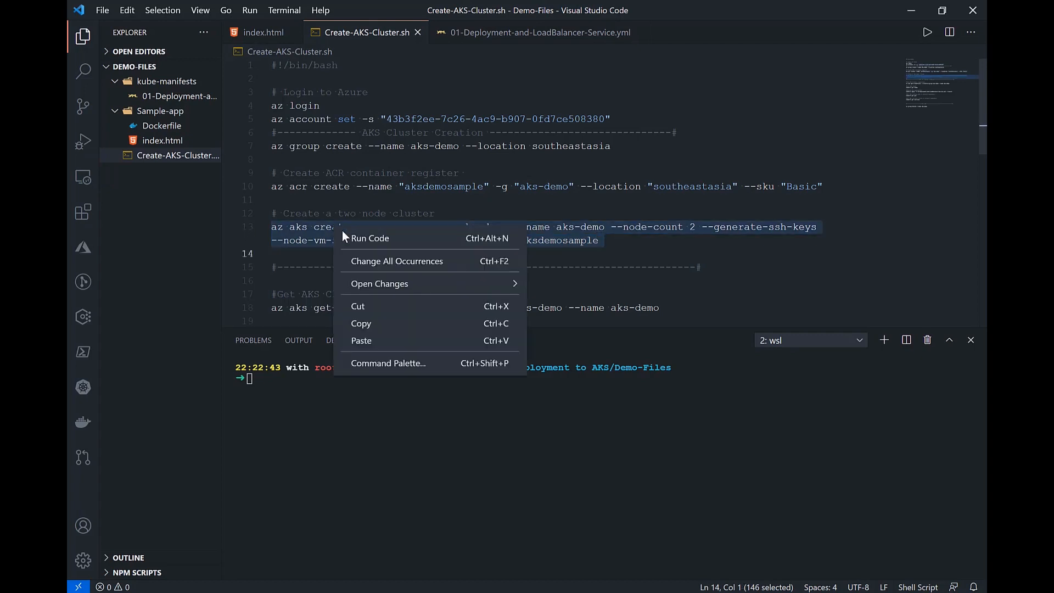
pyautogui.click(371, 326)
pyautogui.moveTo(615, 328); pyautogui.dragTo(627, 237)
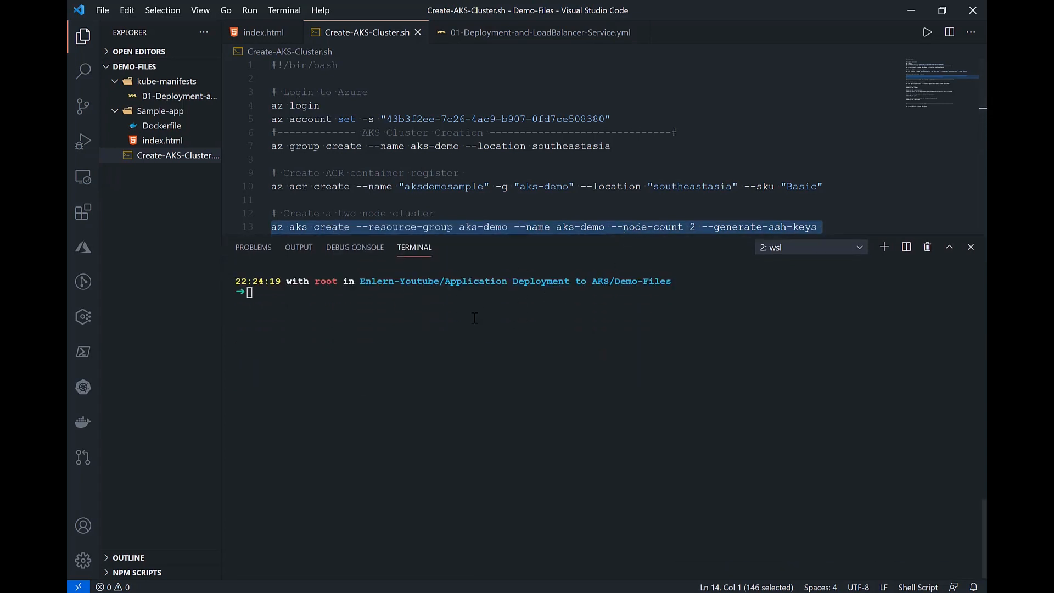
pyautogui.scroll(-4, 561, 147)
pyautogui.scroll(2, 561, 147)
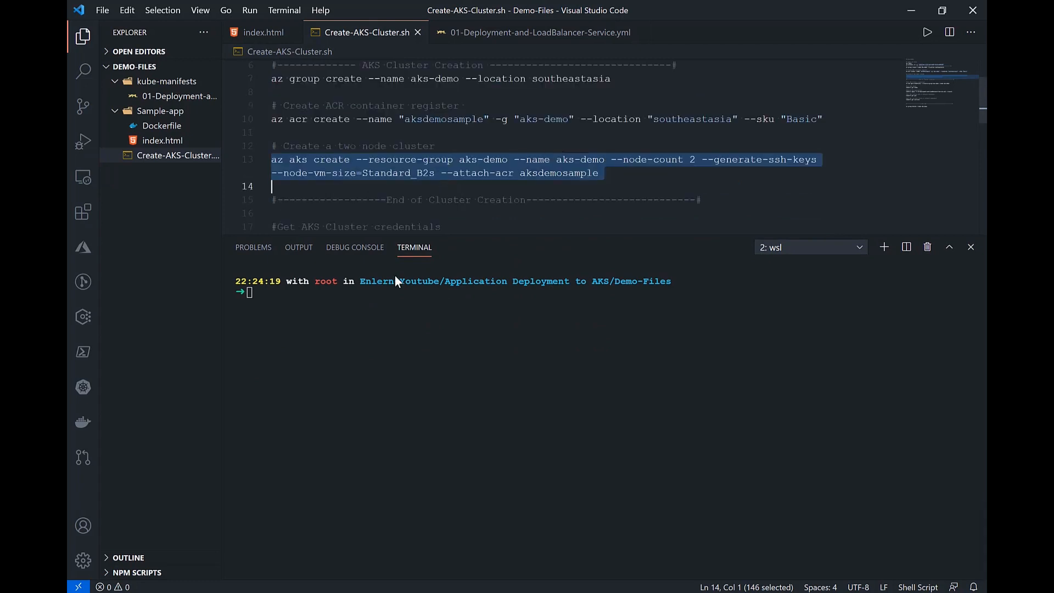
pyautogui.rightClick(377, 302)
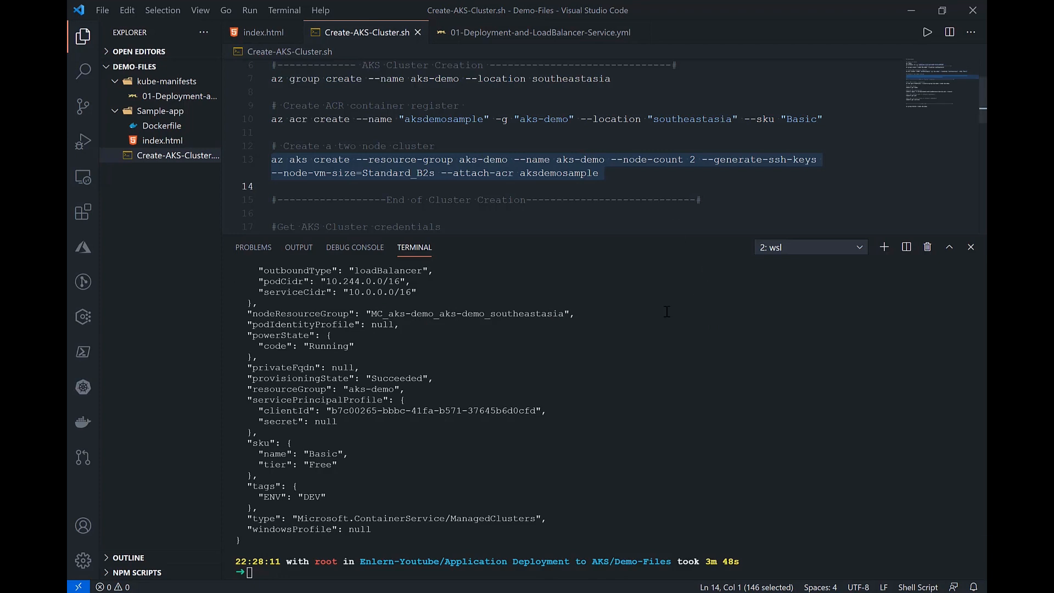
# Step: Examine the cluster creation output in the terminal, focusing on the power state
pyautogui.scroll(10, 618, 372)
pyautogui.scroll(-5, 618, 373)
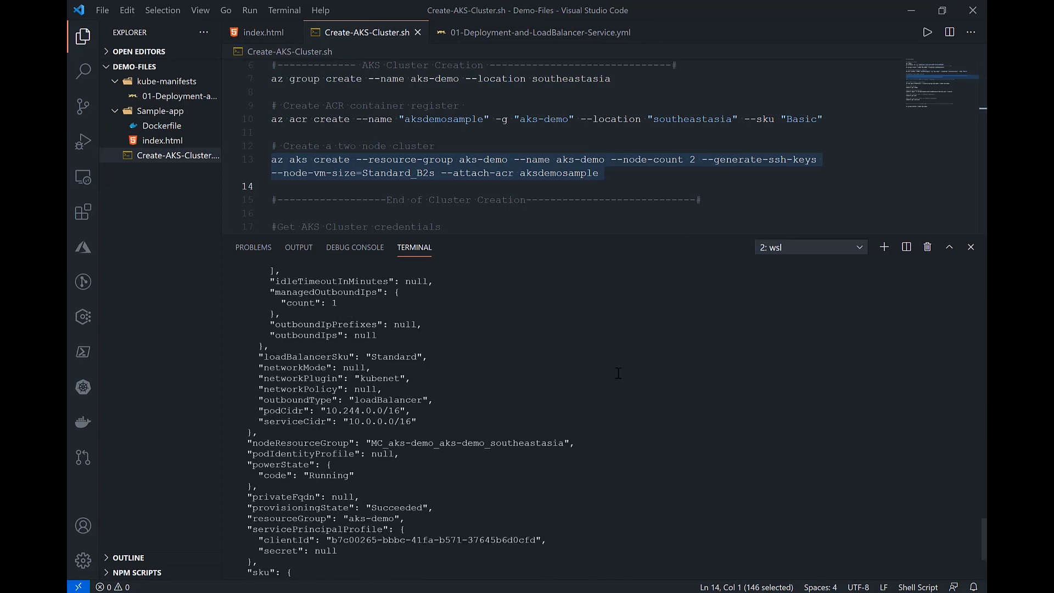
pyautogui.scroll(-3, 436, 345)
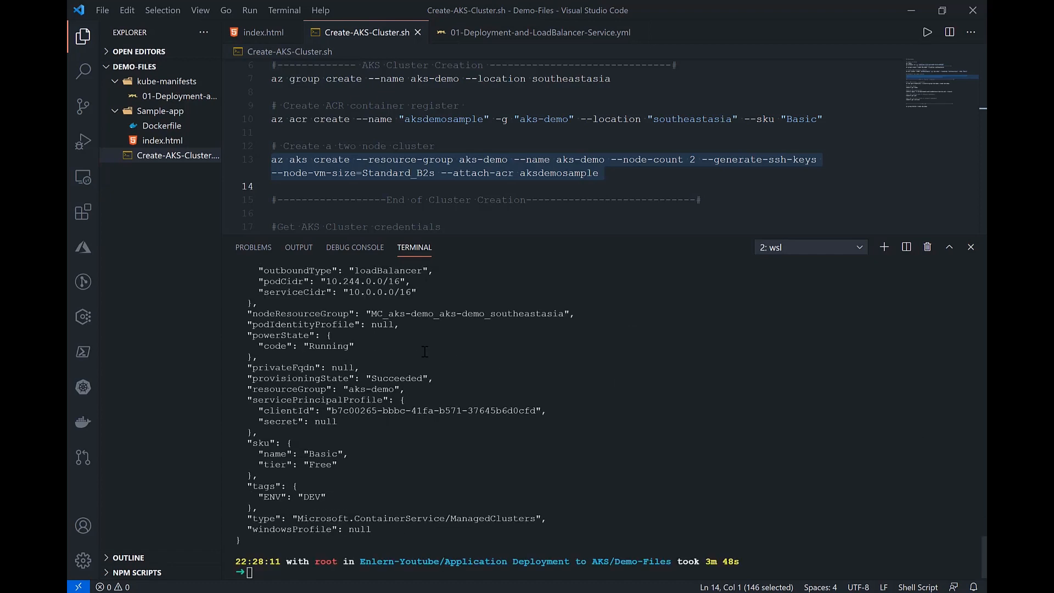
pyautogui.moveTo(247, 334); pyautogui.dragTo(363, 350)
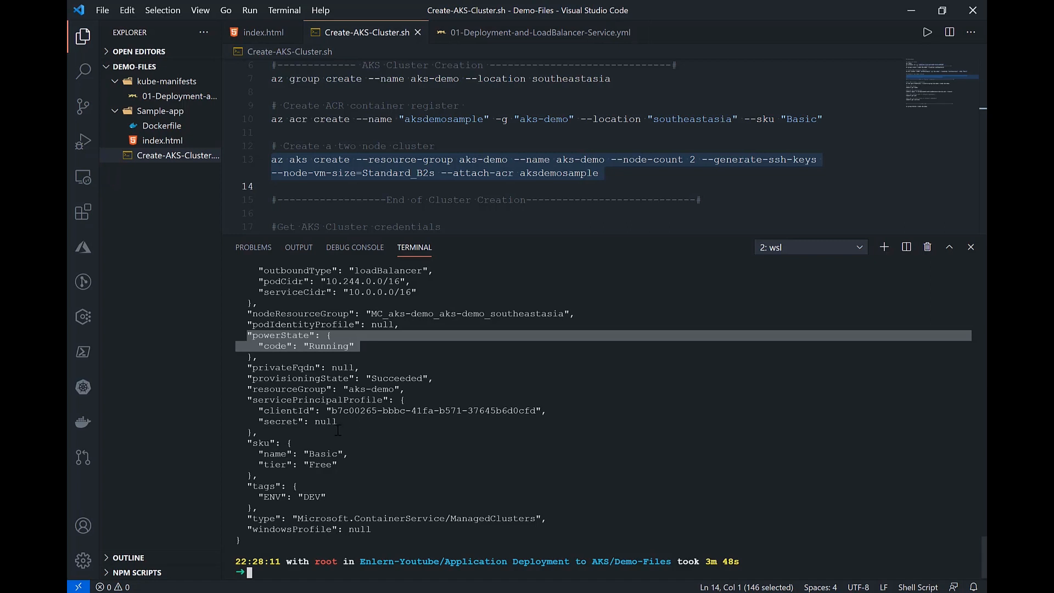
# Step: Switch to the Azure portal and refresh the aks-demo resource group's resource list to check for the new cluster
pyautogui.click(190, 592)
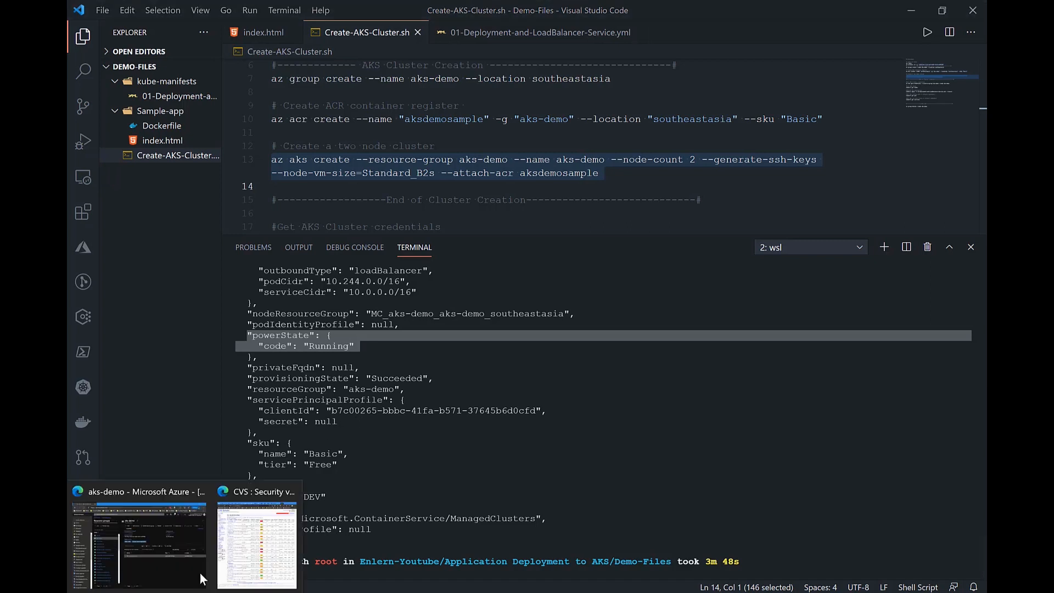
pyautogui.click(179, 560)
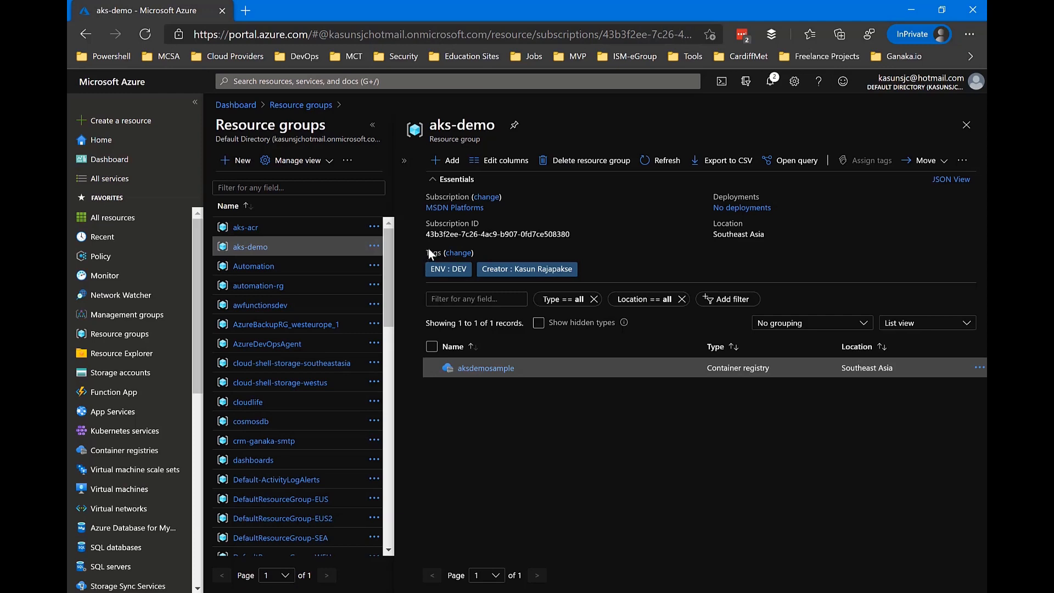
pyautogui.click(661, 160)
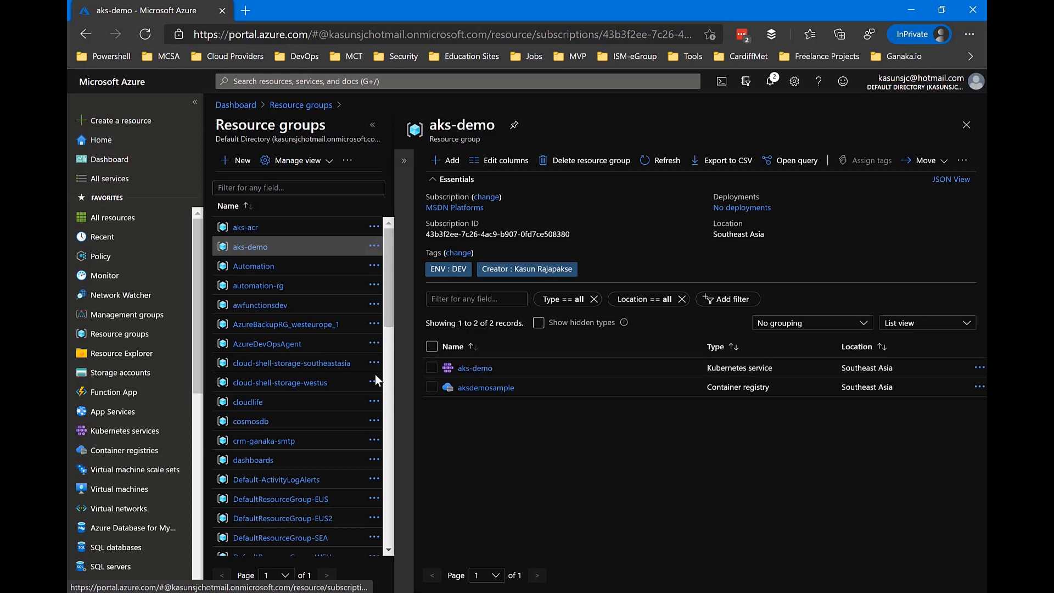
# Step: Look through the resource groups list for the managed MC_ resource group belonging to the aks-demo cluster
pyautogui.scroll(-3, 384, 336)
pyautogui.scroll(-5, 382, 330)
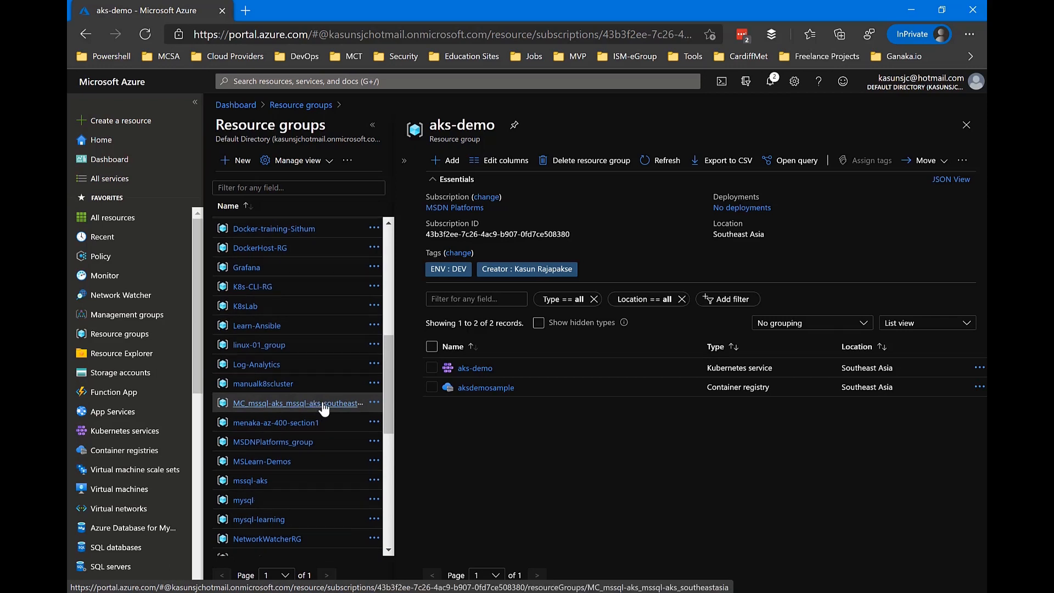
pyautogui.scroll(-1, 323, 406)
pyautogui.scroll(-3, 323, 406)
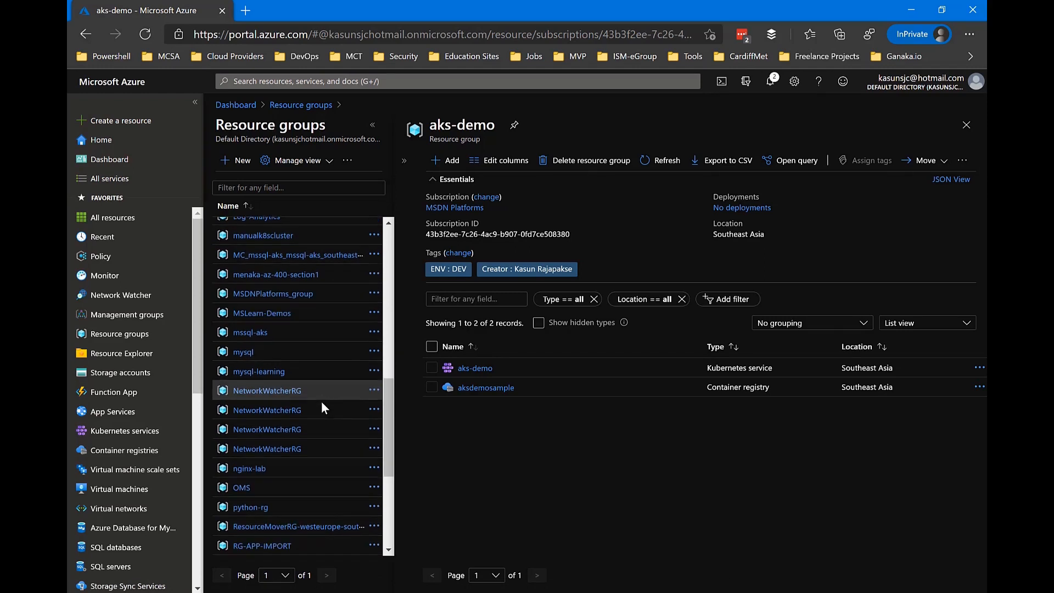
pyautogui.scroll(-3, 322, 409)
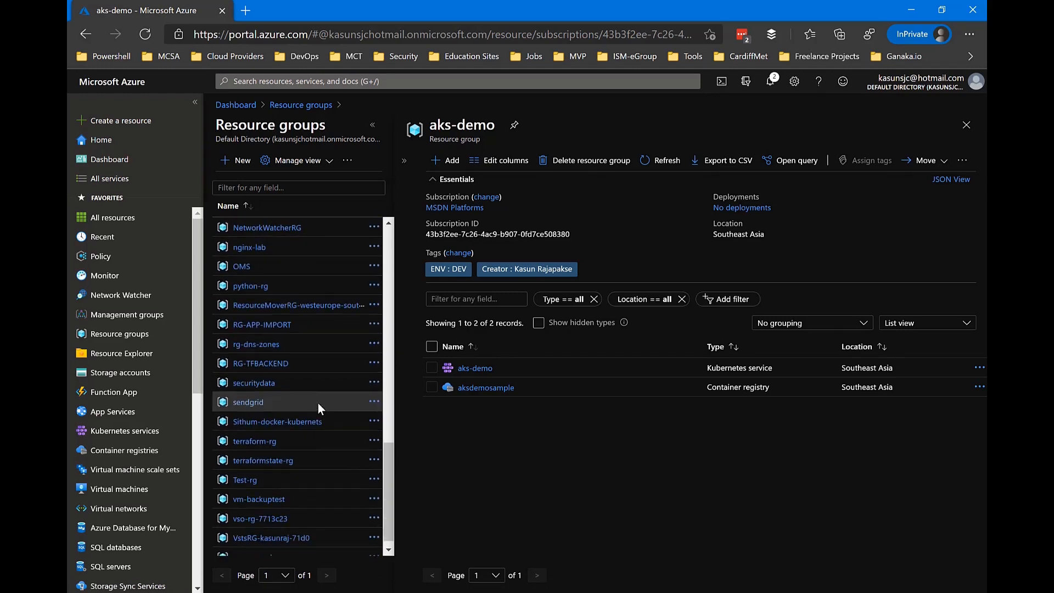
pyautogui.scroll(7, 318, 407)
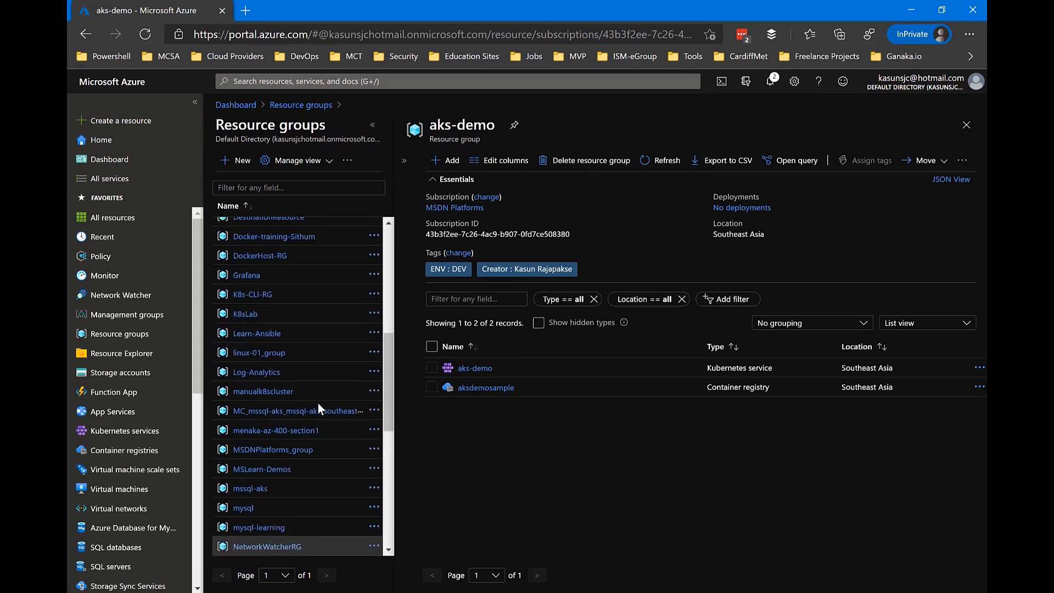
pyautogui.scroll(5, 317, 403)
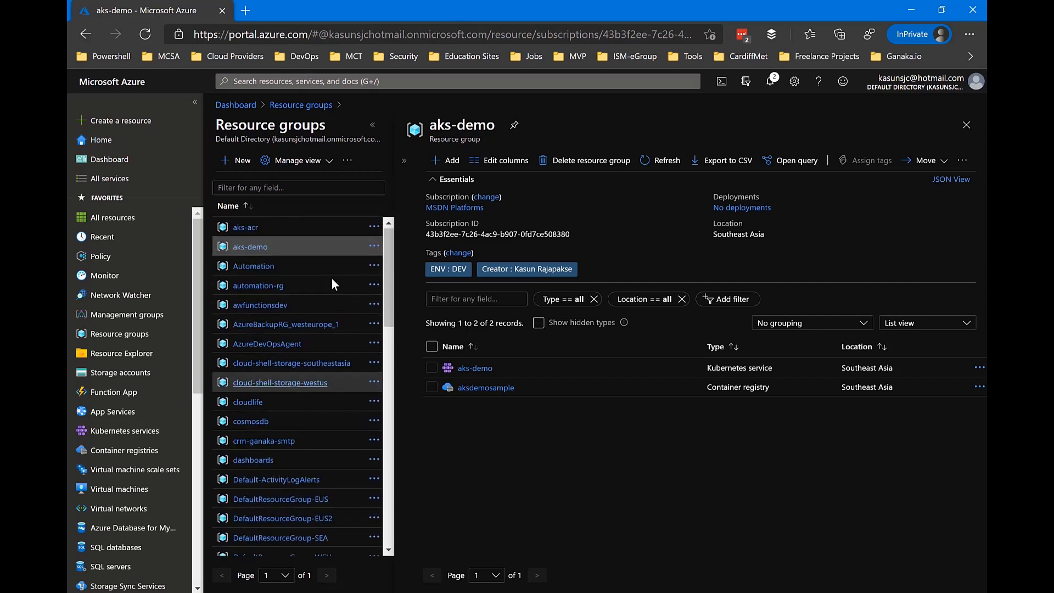
# Step: Refresh the resource groups list and open the MC_aks-demo_aks-demo_southeastasia group to view its resources
pyautogui.click(347, 160)
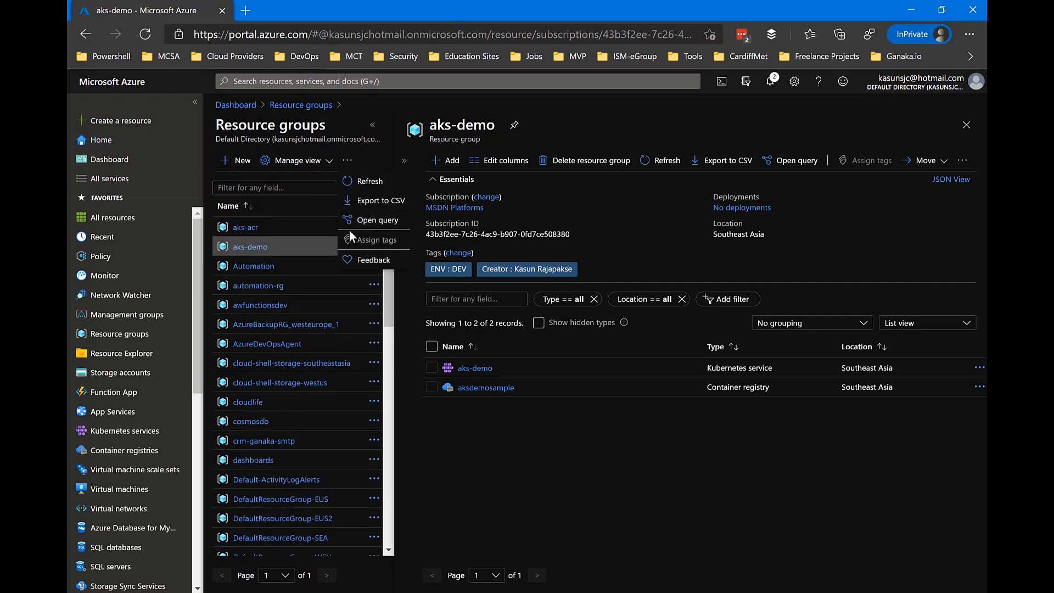
pyautogui.click(369, 188)
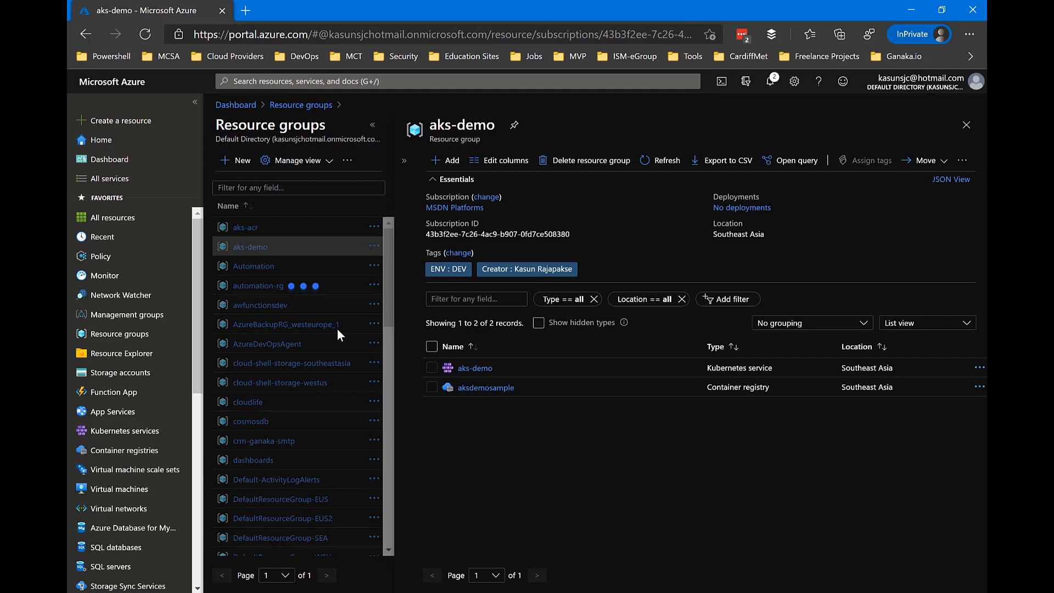
pyautogui.scroll(-2, 337, 329)
pyautogui.scroll(-6, 337, 330)
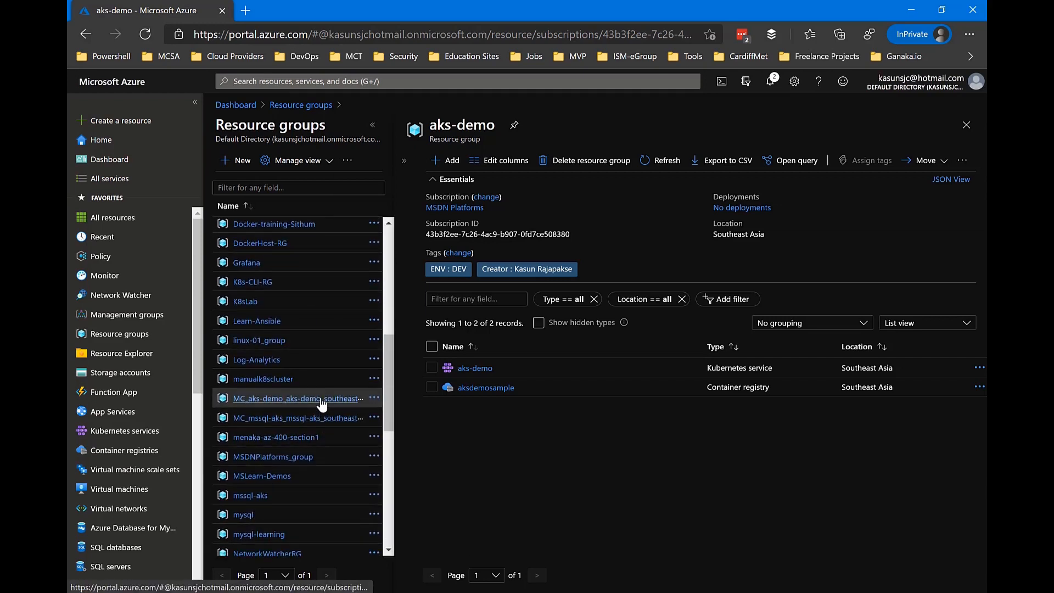
pyautogui.click(322, 401)
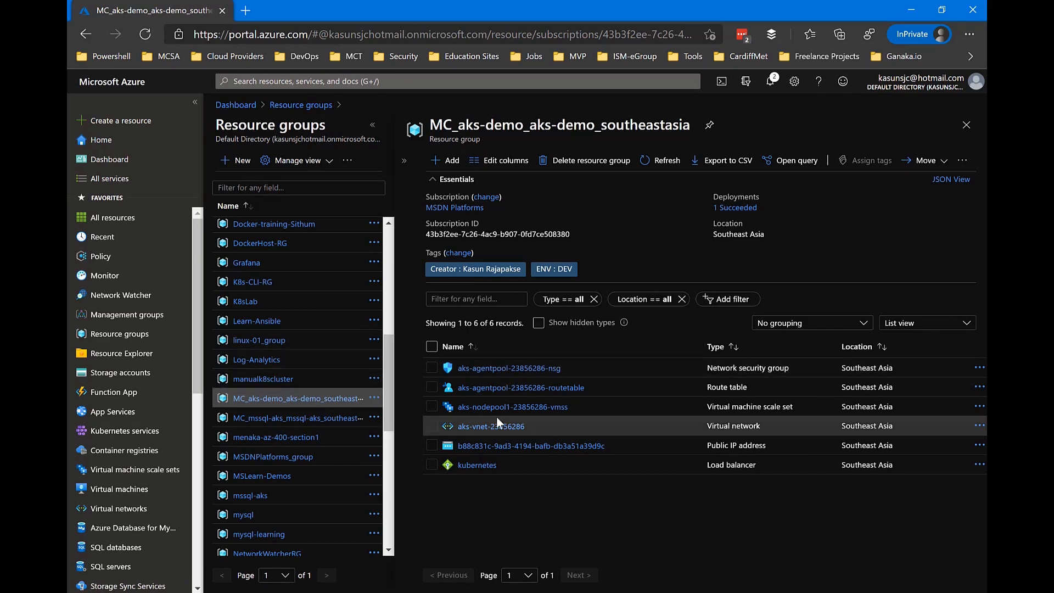
# Step: Return to the aks-demo resource group and open the connection instructions of its aks-demo Kubernetes service
pyautogui.scroll(7, 352, 346)
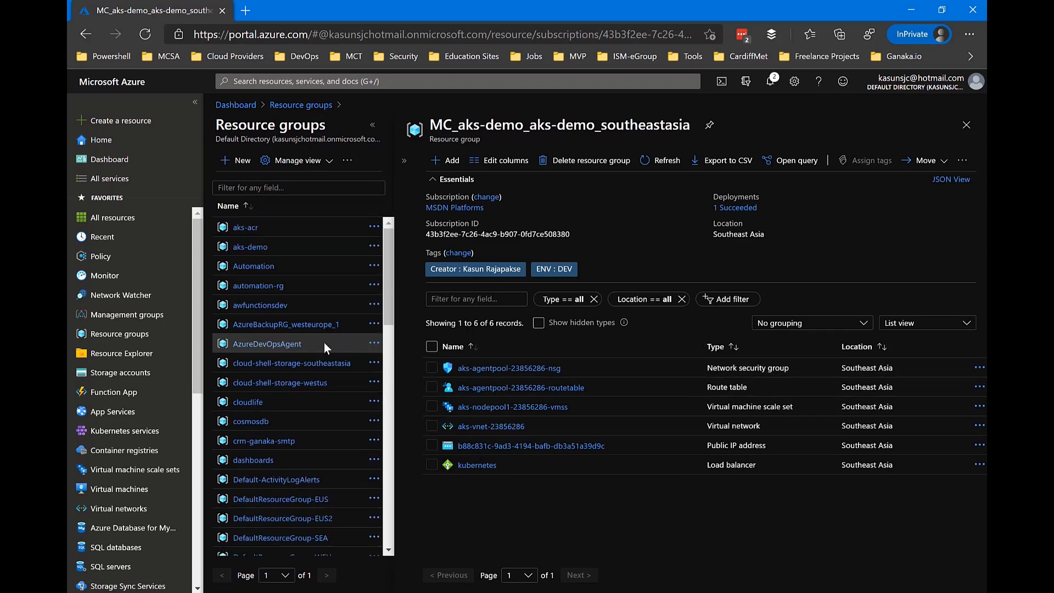
pyautogui.click(250, 247)
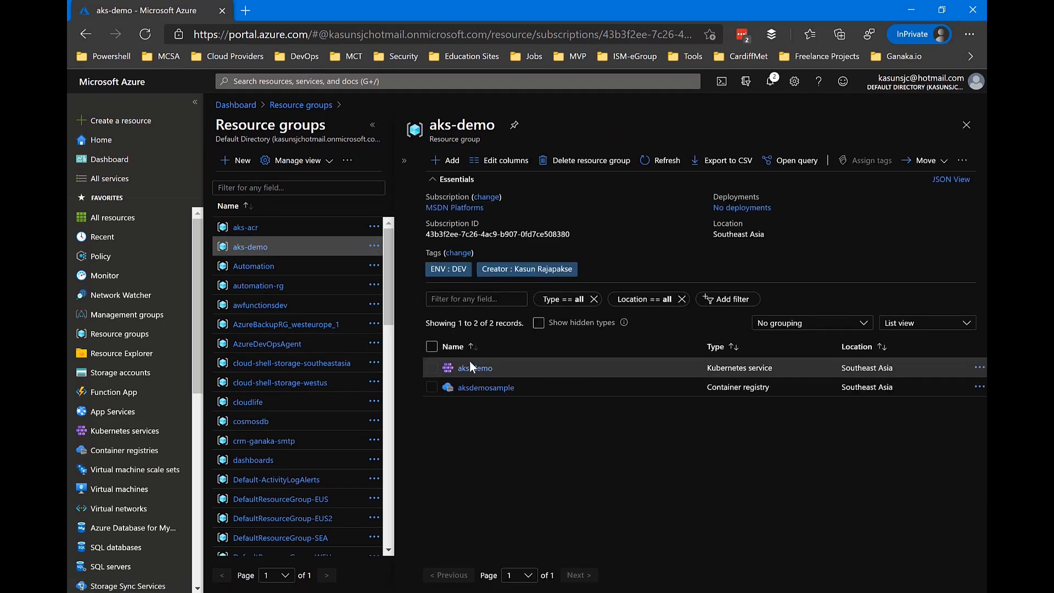
pyautogui.click(475, 369)
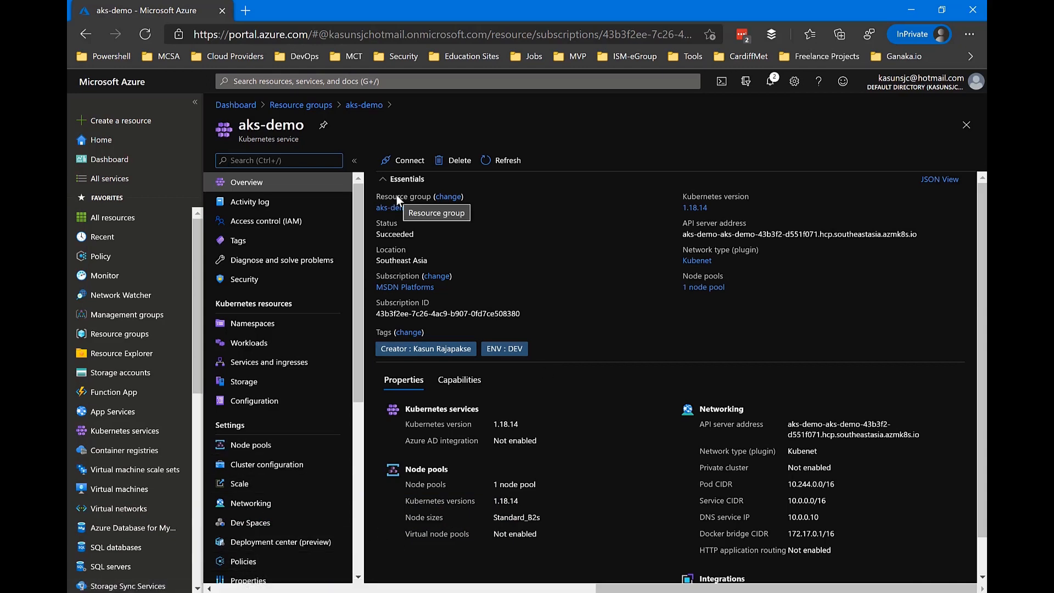
pyautogui.click(409, 161)
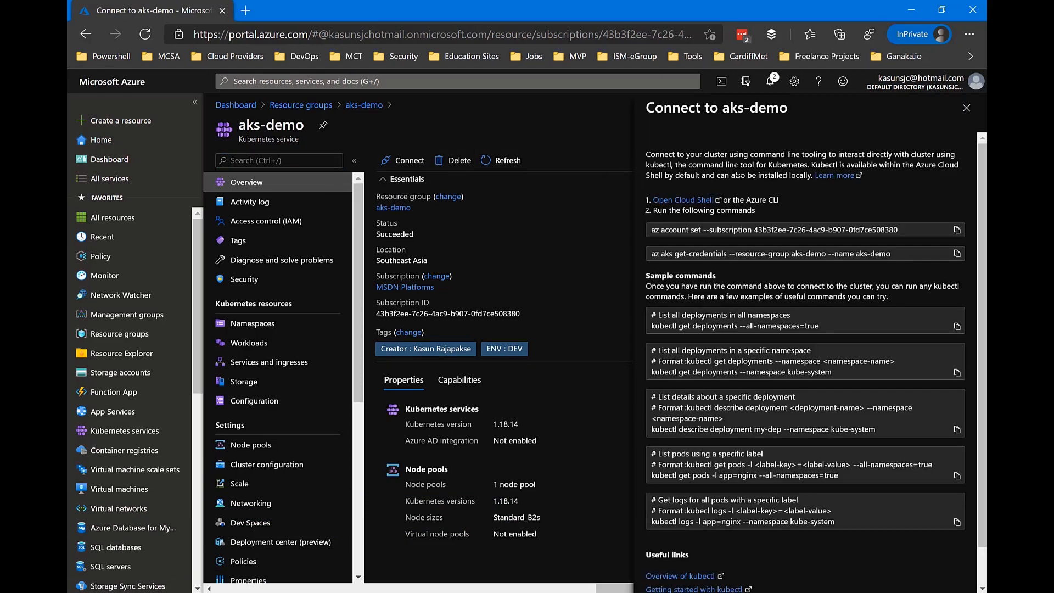
# Step: Copy the az aks get-credentials command for the aks-demo cluster and switch to Visual Studio Code
pyautogui.click(956, 229)
pyautogui.moveTo(732, 255); pyautogui.dragTo(890, 254)
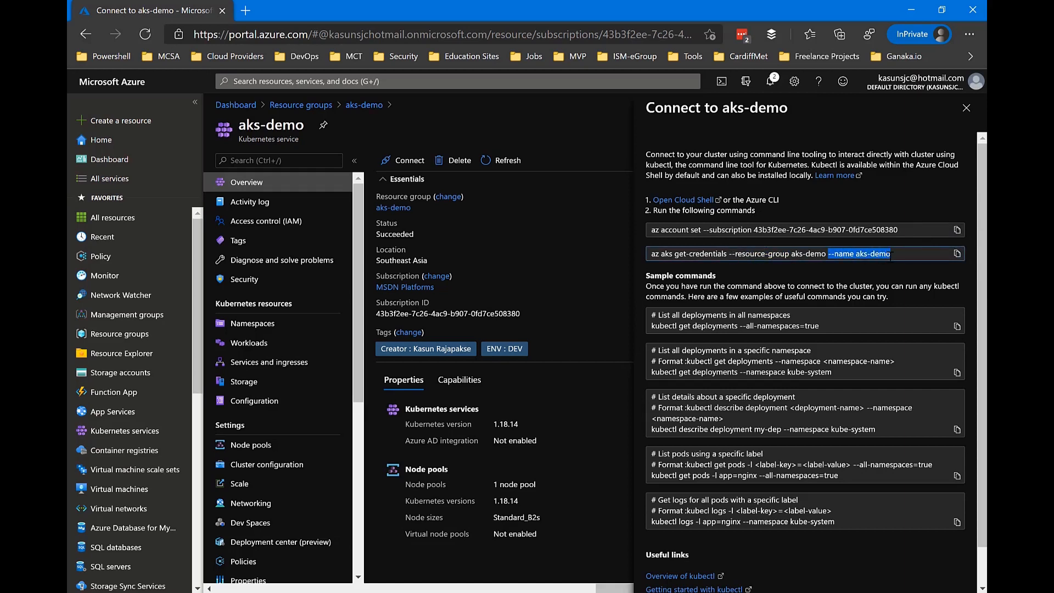
pyautogui.click(957, 254)
pyautogui.hotkey('alt', 'Tab')
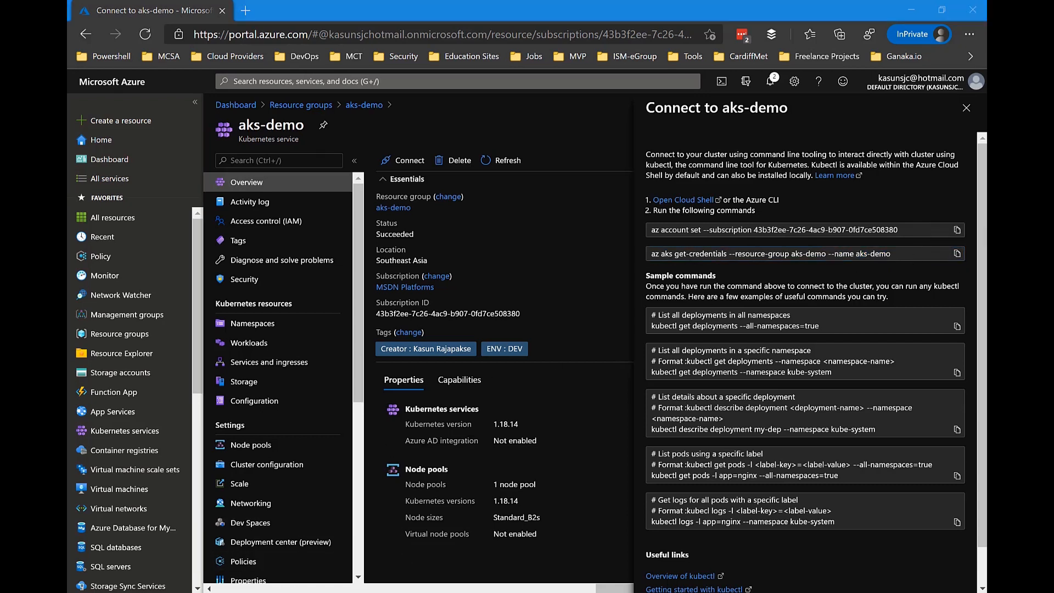
# Step: In a cleared terminal, run az aks get-credentials --resource-group aks-demo --name aks-demo and overwrite both existing kubeconfig entries
pyautogui.click(542, 434)
pyautogui.write('clear')
pyautogui.press('Return')
pyautogui.write('az aks get-credentials --resource-group aks-demo --name aks-demo')
pyautogui.press('Return')
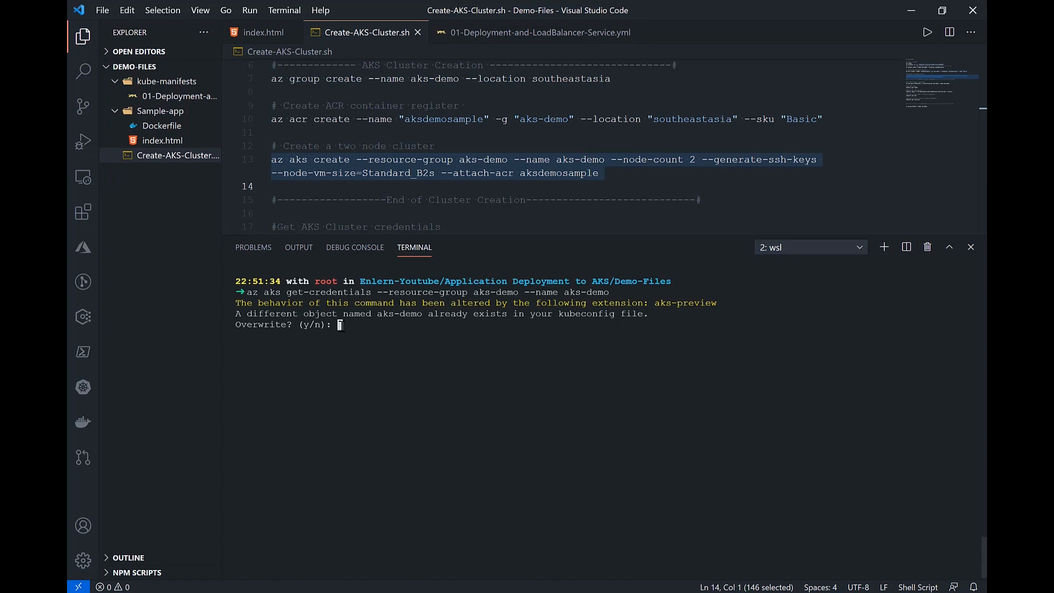
pyautogui.write('y')
pyautogui.press('Return')
pyautogui.write('y')
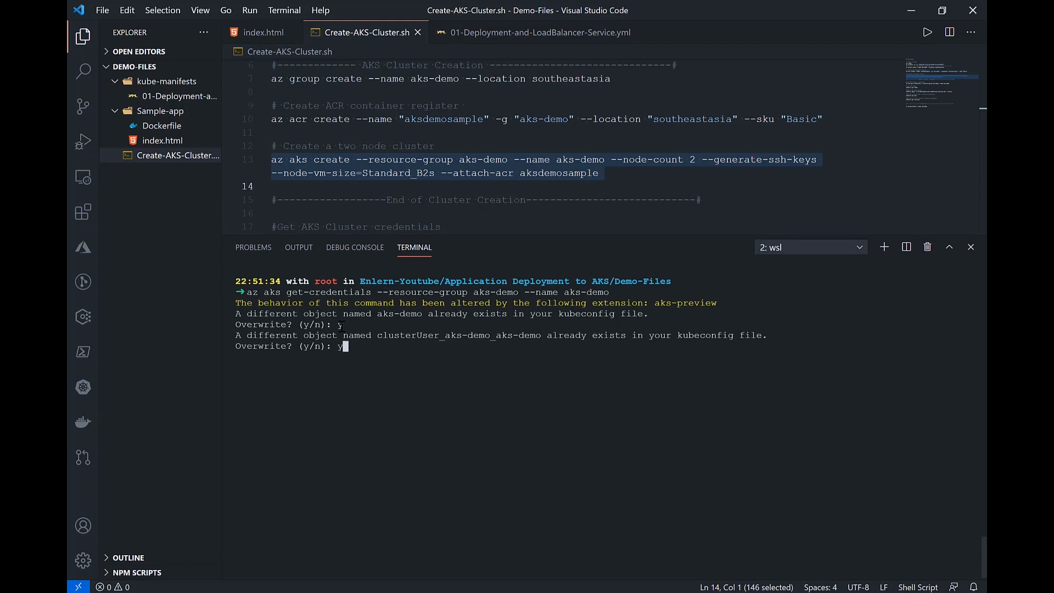
pyautogui.press('Return')
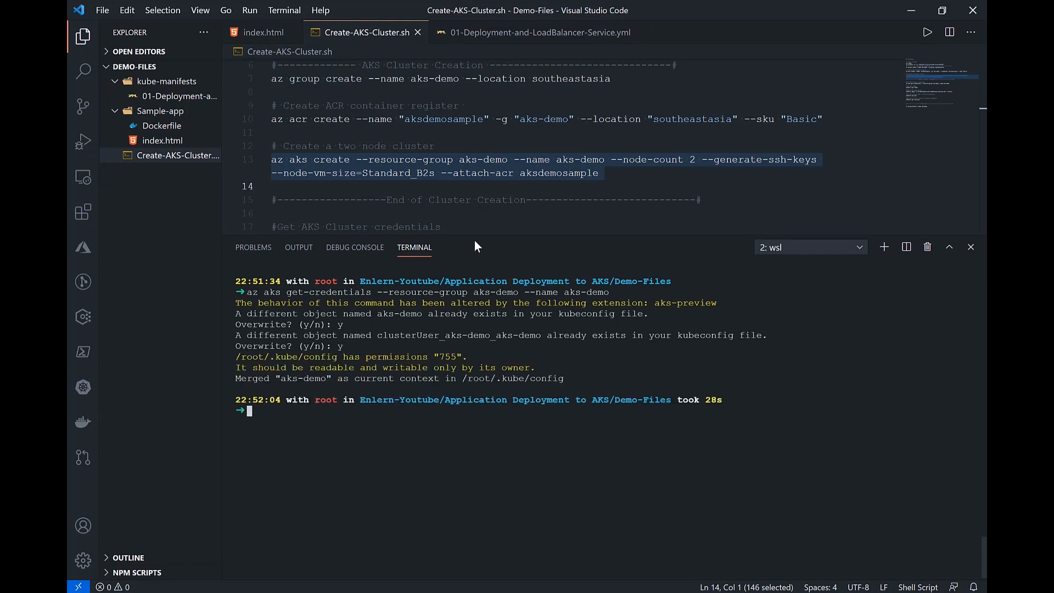
# Step: Shrink the terminal area, copy kubectl get nodes from the script and run it in the terminal
pyautogui.moveTo(485, 235); pyautogui.dragTo(493, 273)
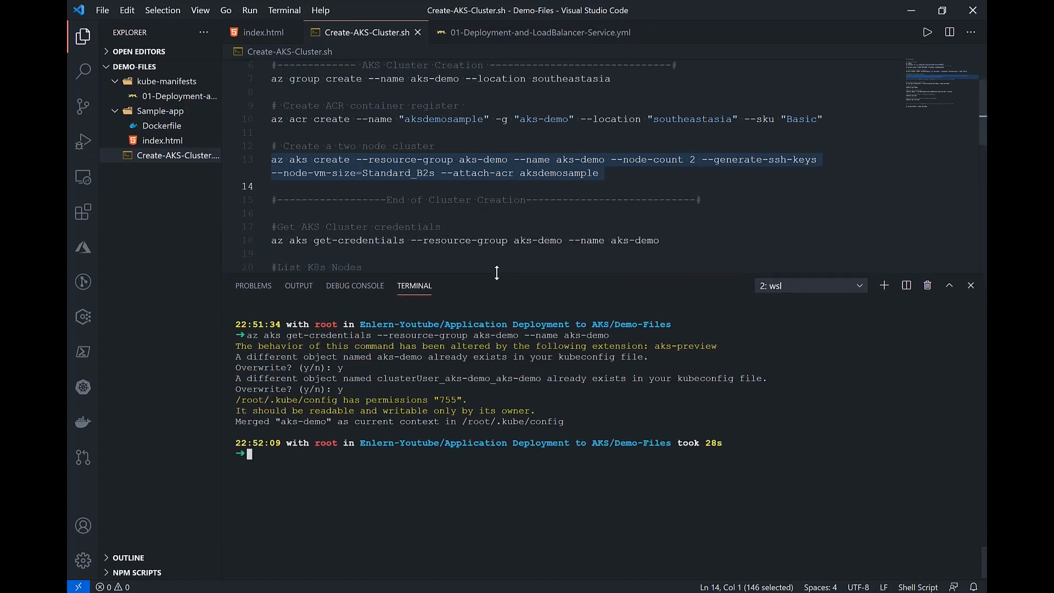
pyautogui.scroll(-3, 522, 214)
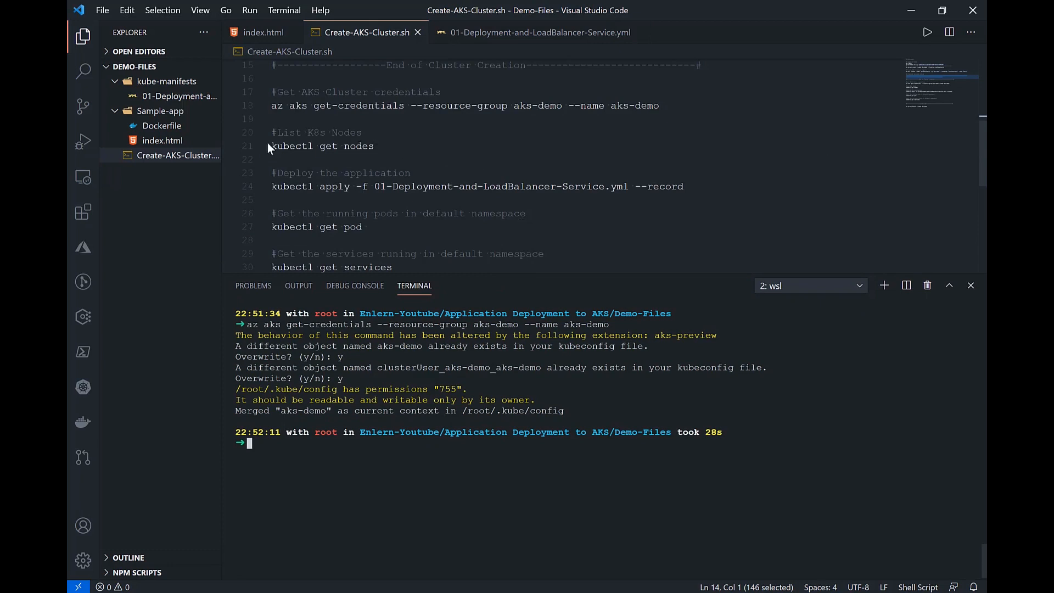
pyautogui.moveTo(272, 147); pyautogui.dragTo(374, 146)
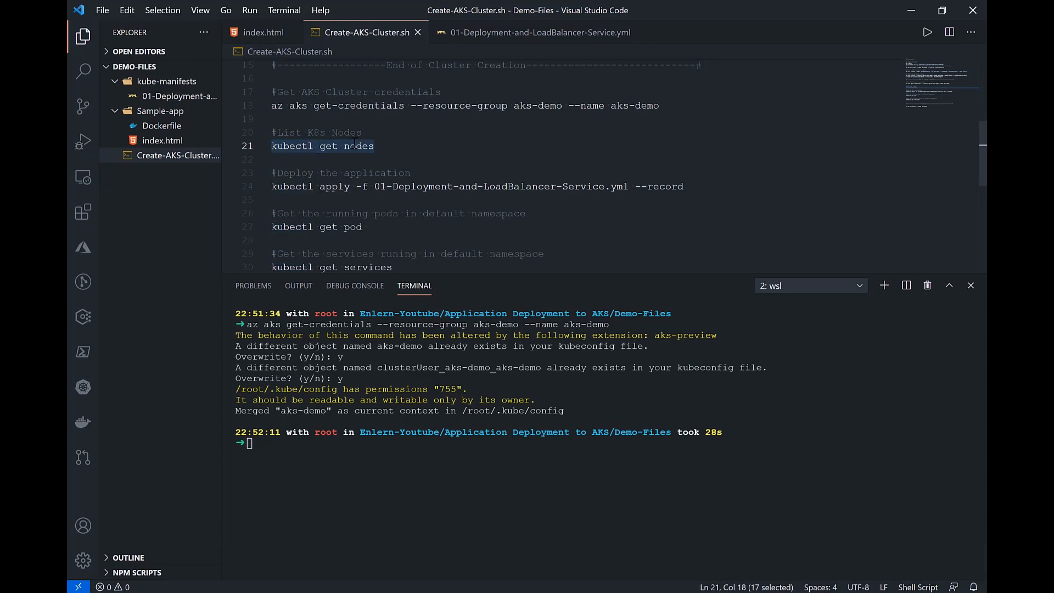
pyautogui.rightClick(354, 146)
pyautogui.click(390, 241)
pyautogui.click(298, 460)
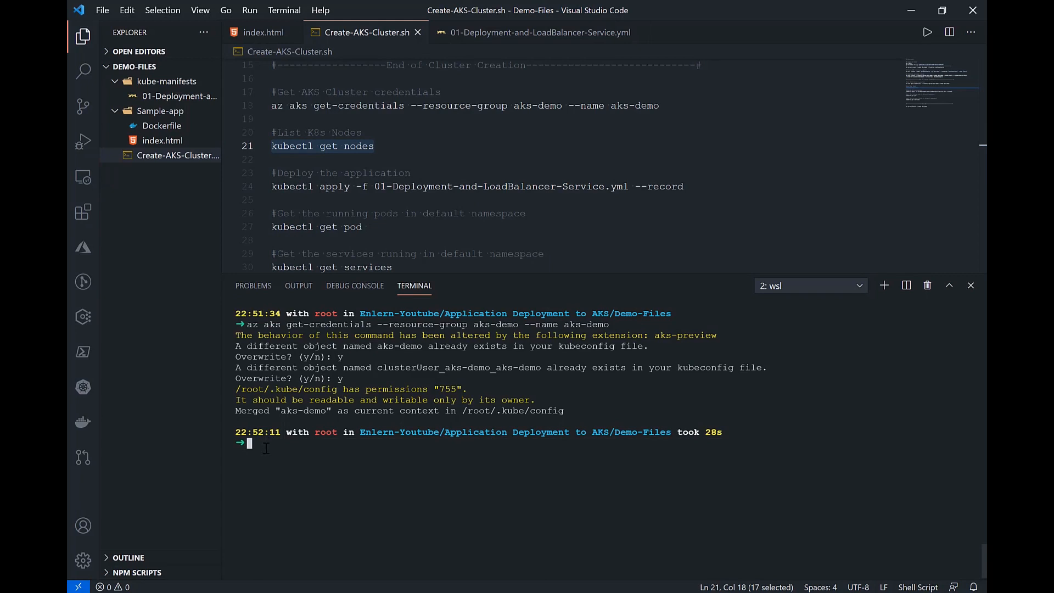
pyautogui.hotkey('ctrl', 'v')
pyautogui.press('Return')
# Step: Examine the names, status and version of the nodes listed in the terminal
pyautogui.moveTo(238, 464); pyautogui.dragTo(673, 476)
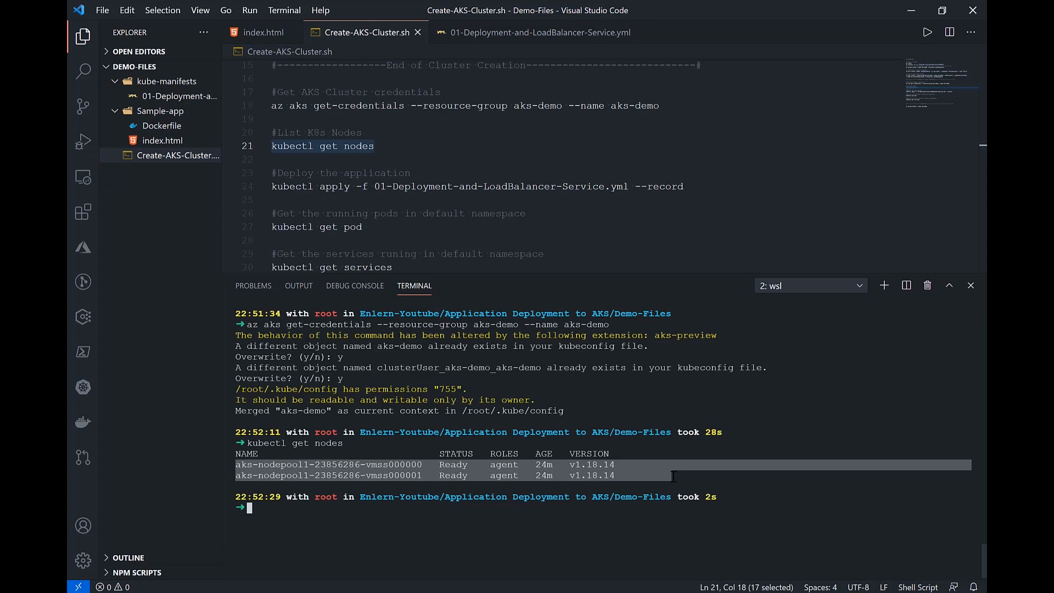
pyautogui.click(593, 464)
pyautogui.doubleClick(592, 465)
pyautogui.click(464, 468)
pyautogui.moveTo(344, 465); pyautogui.dragTo(308, 465)
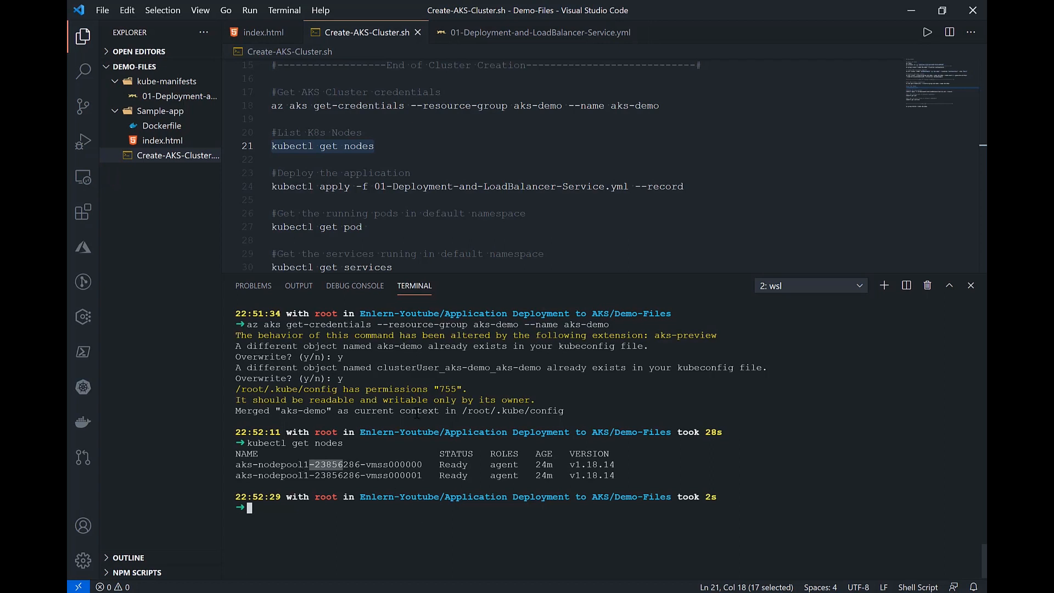
# Step: Open the Dockerfile in the Sample-app folder and examine its base image and COPY instruction
pyautogui.scroll(-2, 419, 222)
pyautogui.scroll(2, 418, 222)
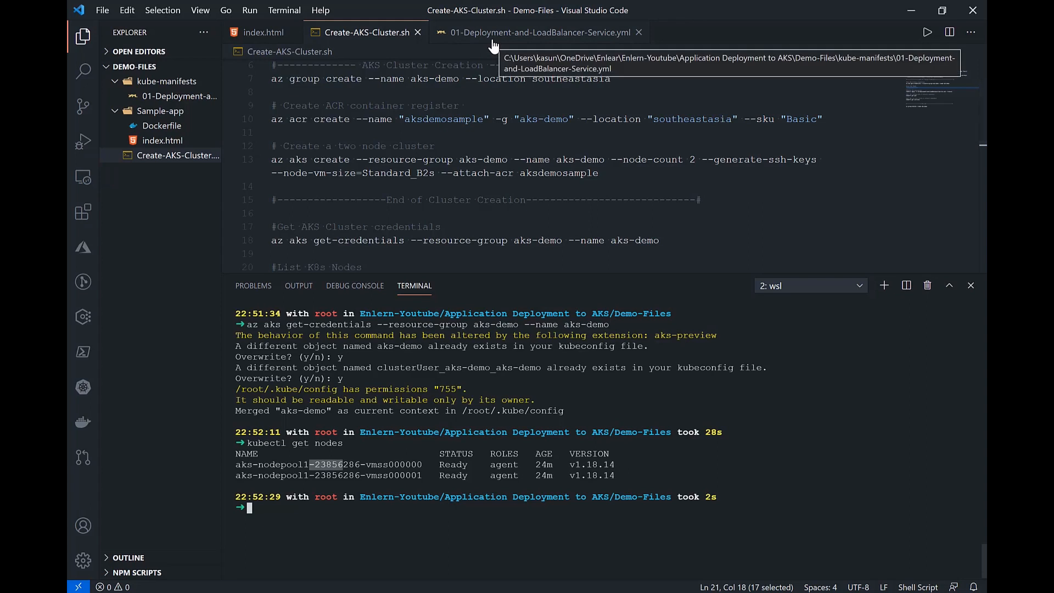
pyautogui.click(165, 126)
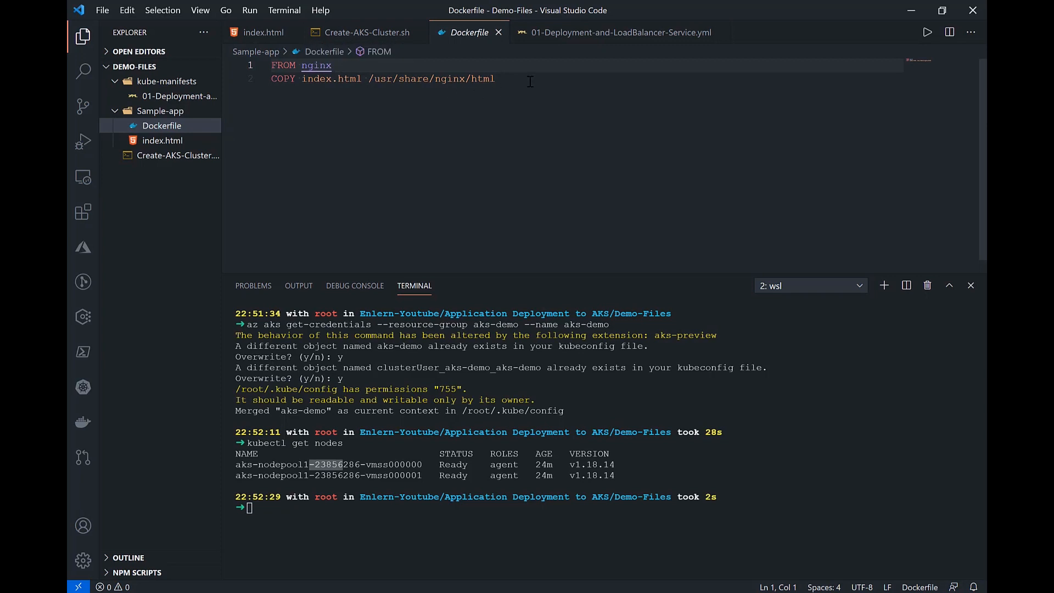
pyautogui.click(359, 63)
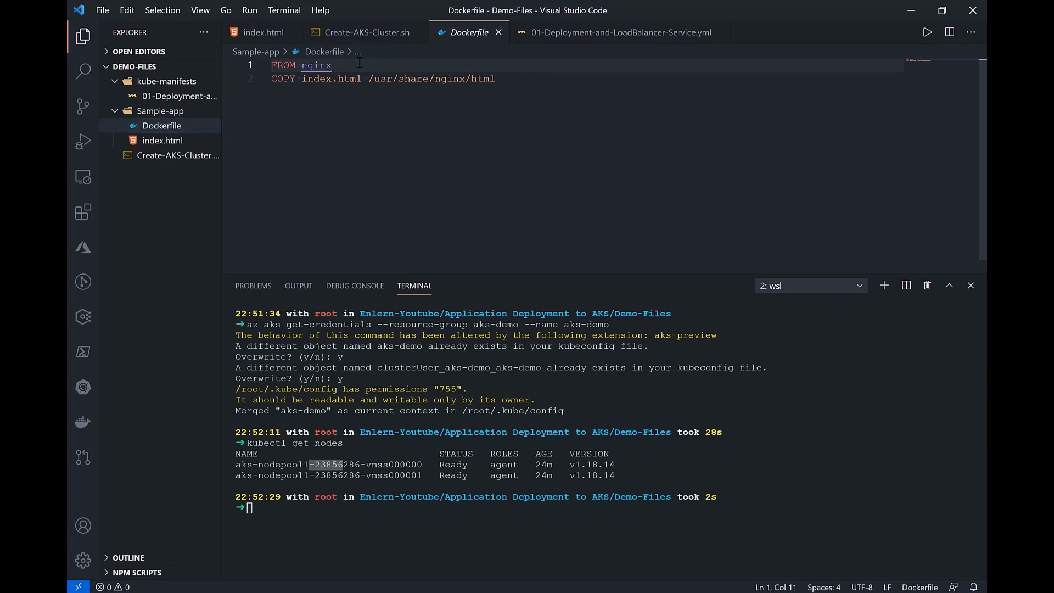
pyautogui.click(527, 82)
# Step: In a cleared terminal, change to the Sample-app folder and list its files
pyautogui.click(413, 400)
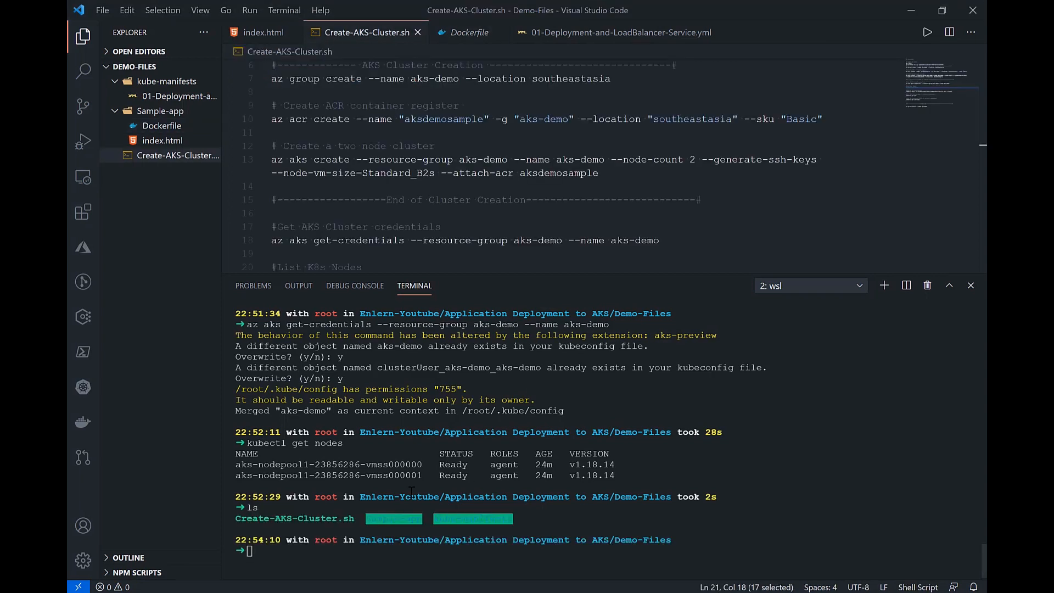
pyautogui.write('clear')
pyautogui.press('Return')
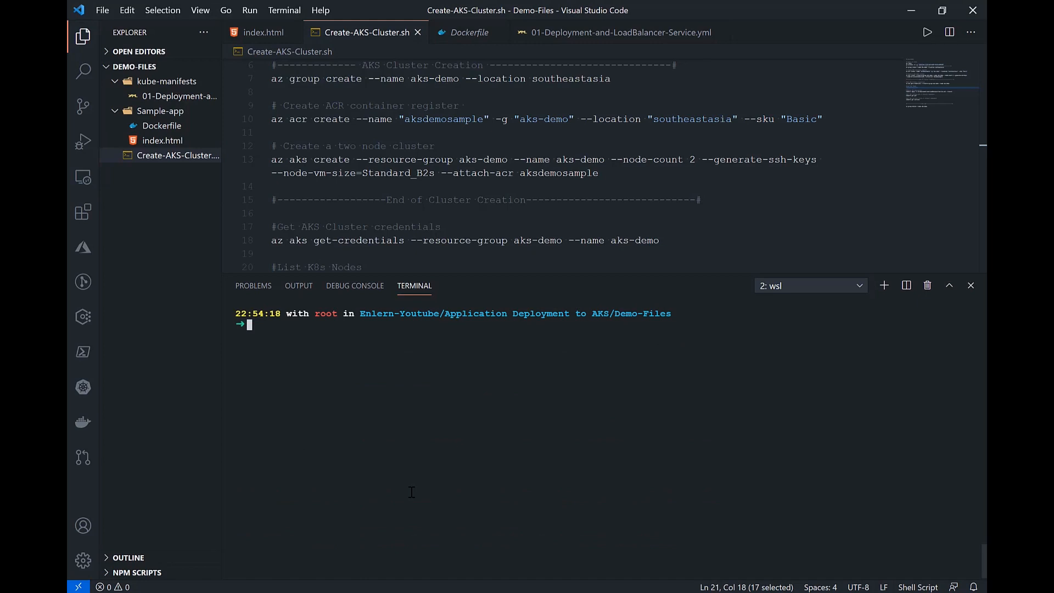
pyautogui.write('cd Sample-app')
pyautogui.press('Return')
pyautogui.write('ls')
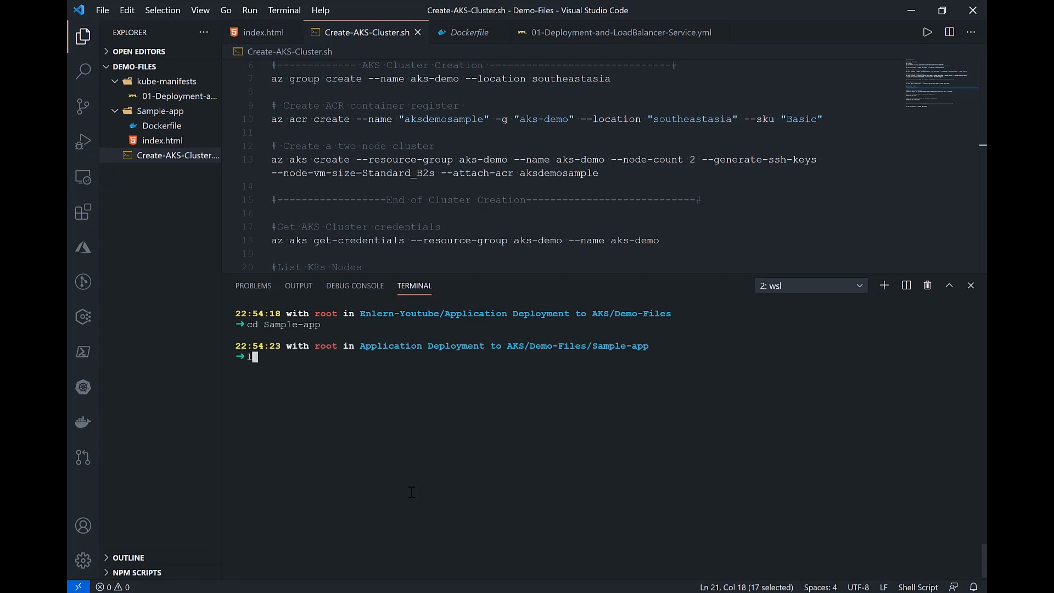
pyautogui.press('Return')
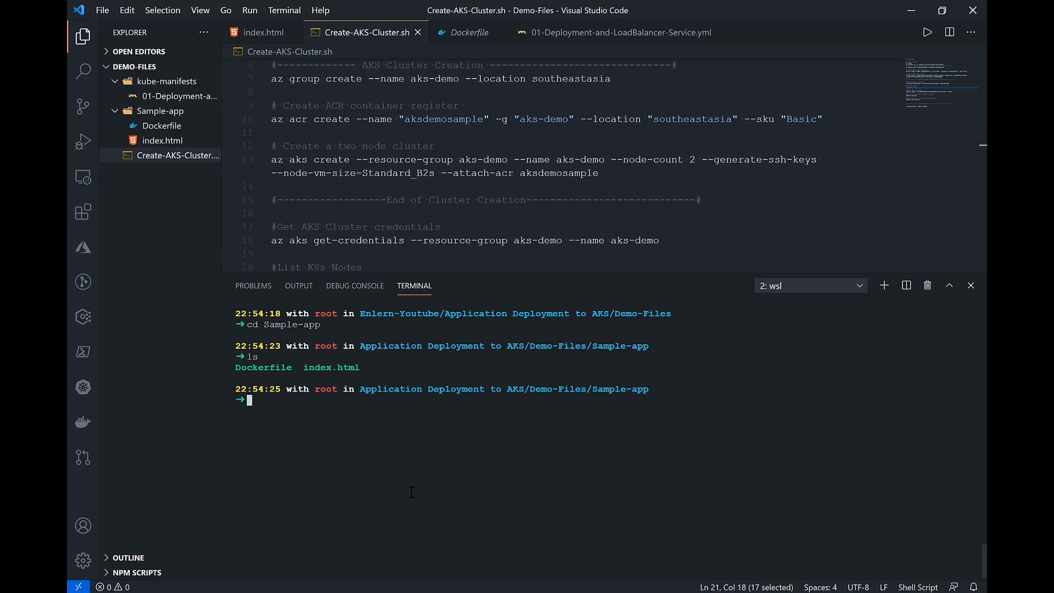
pyautogui.click(725, 592)
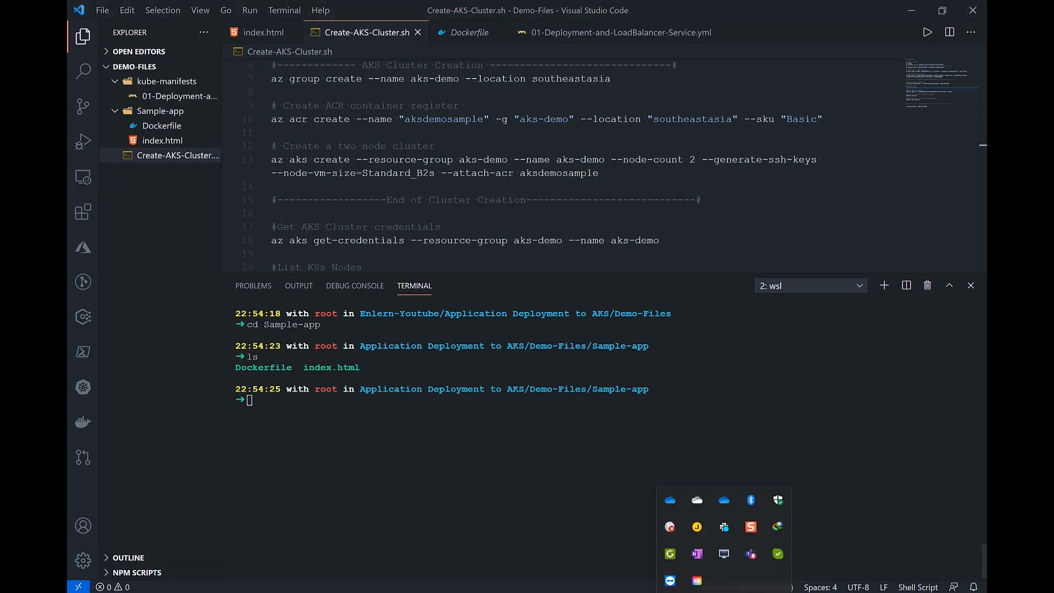
pyautogui.click(725, 592)
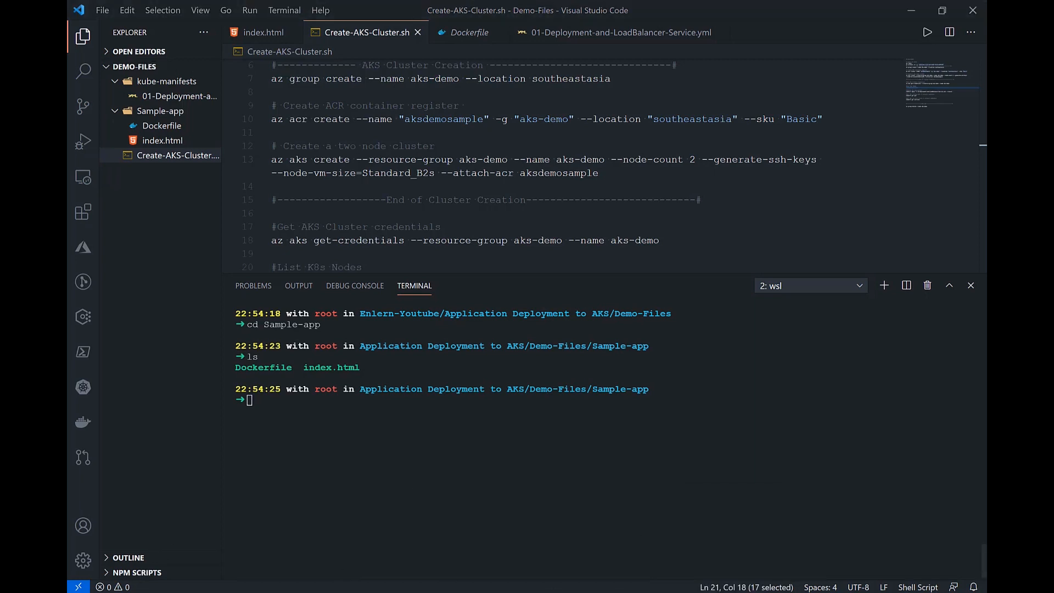
pyautogui.press('super')
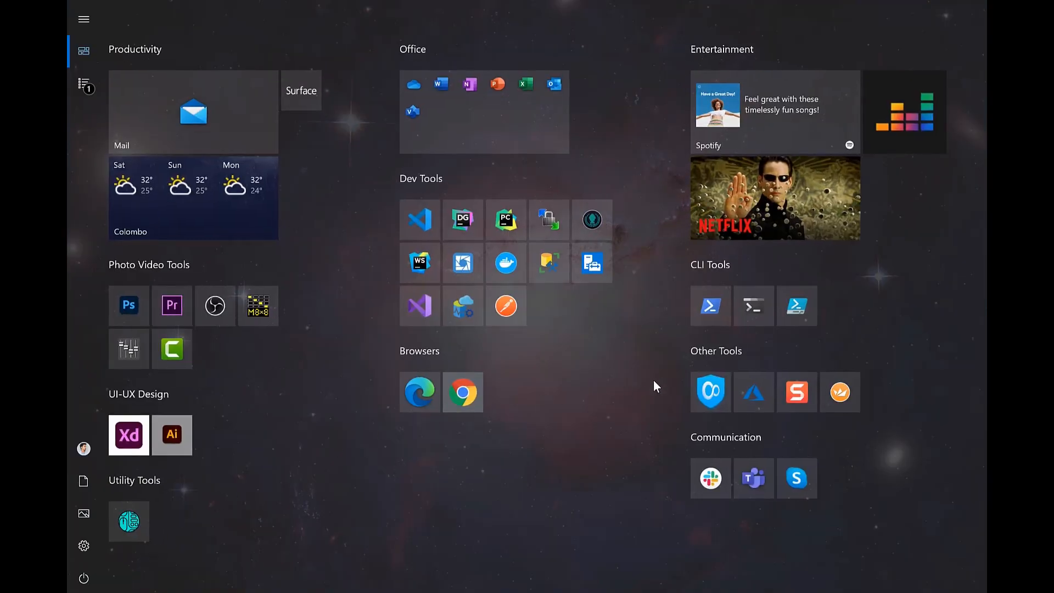
pyautogui.click(653, 380)
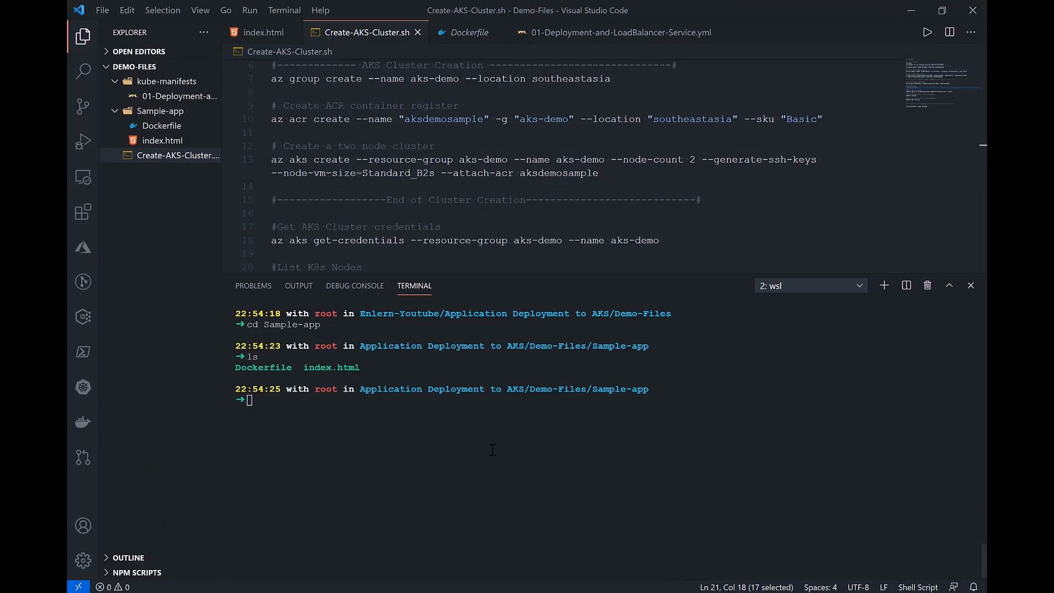
# Step: Run docker in the terminal with the suggested spelling correction declined, and clear the output
pyautogui.click(327, 402)
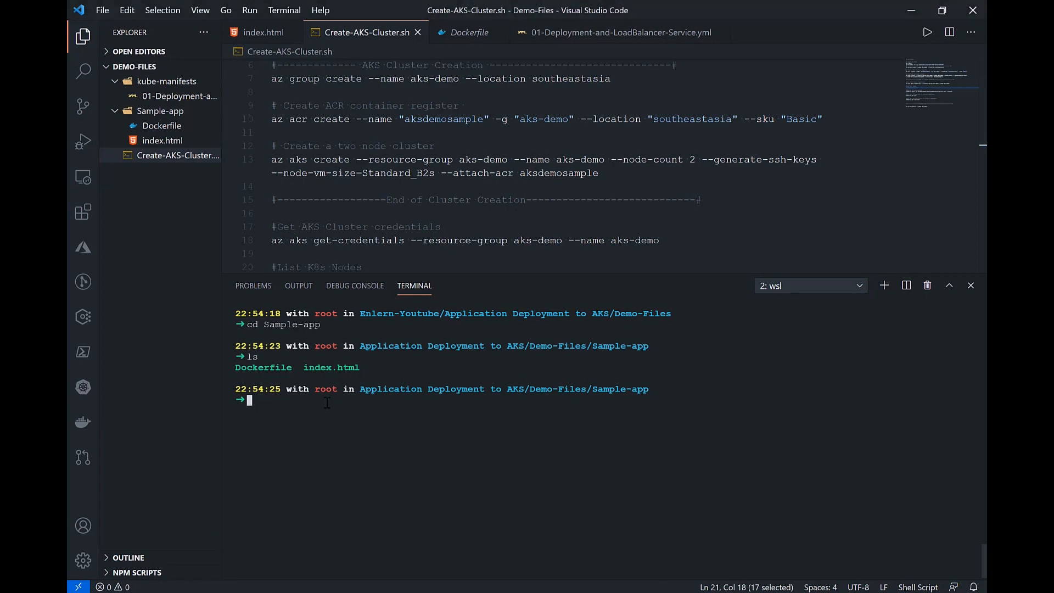
pyautogui.write('docker')
pyautogui.press('Return')
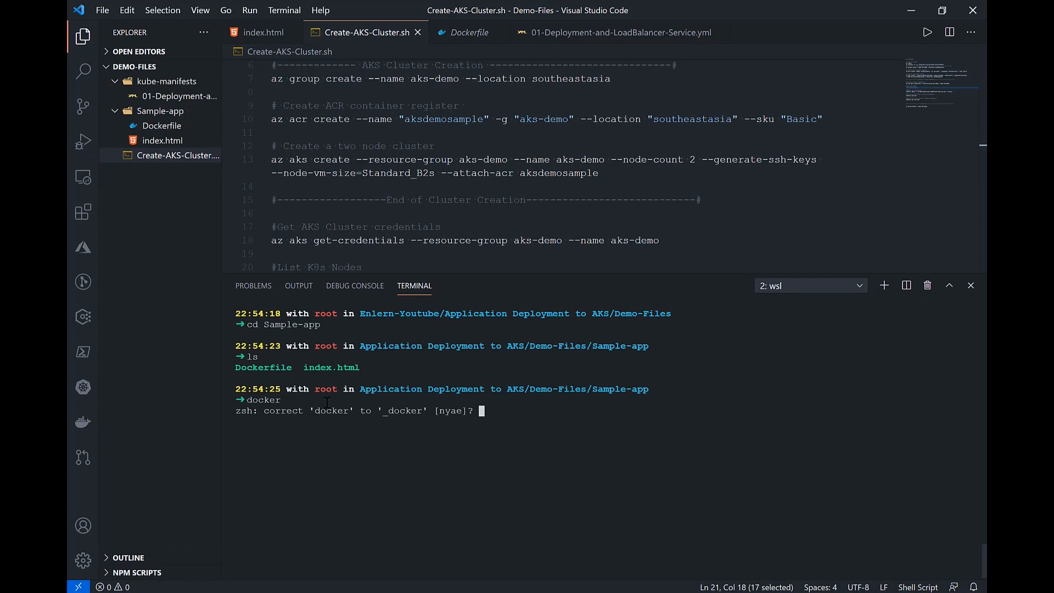
pyautogui.write('n')
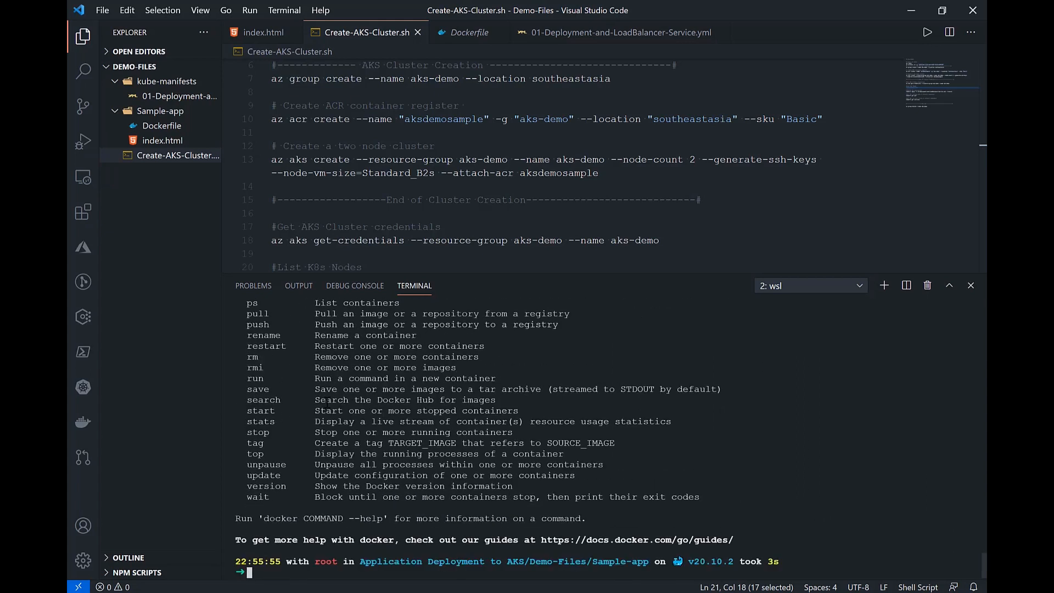
pyautogui.write('clear')
pyautogui.press('Return')
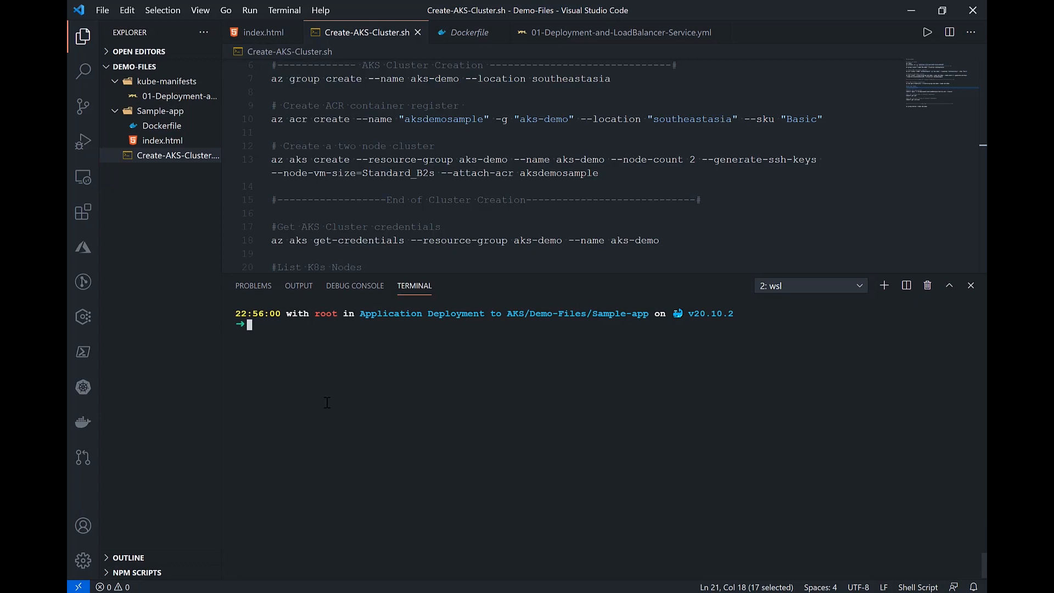
# Step: Begin a docker image build -t command and insert the registry's login server aksdemosample.azurecr.io, copied from its overview in the Azure portal
pyautogui.write('docker image build -t')
pyautogui.moveTo(178, 592)
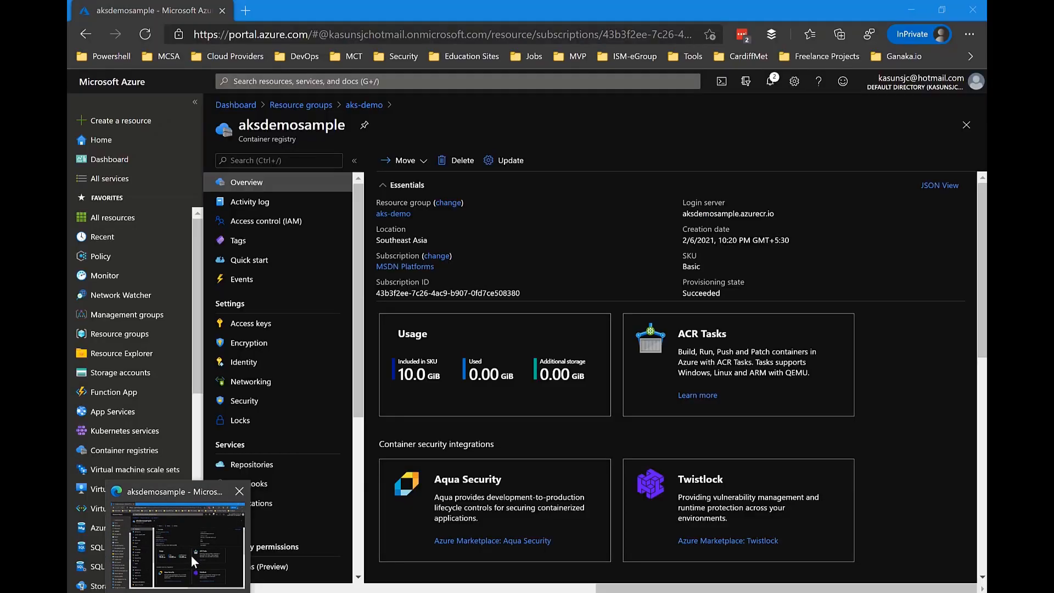
pyautogui.click(191, 556)
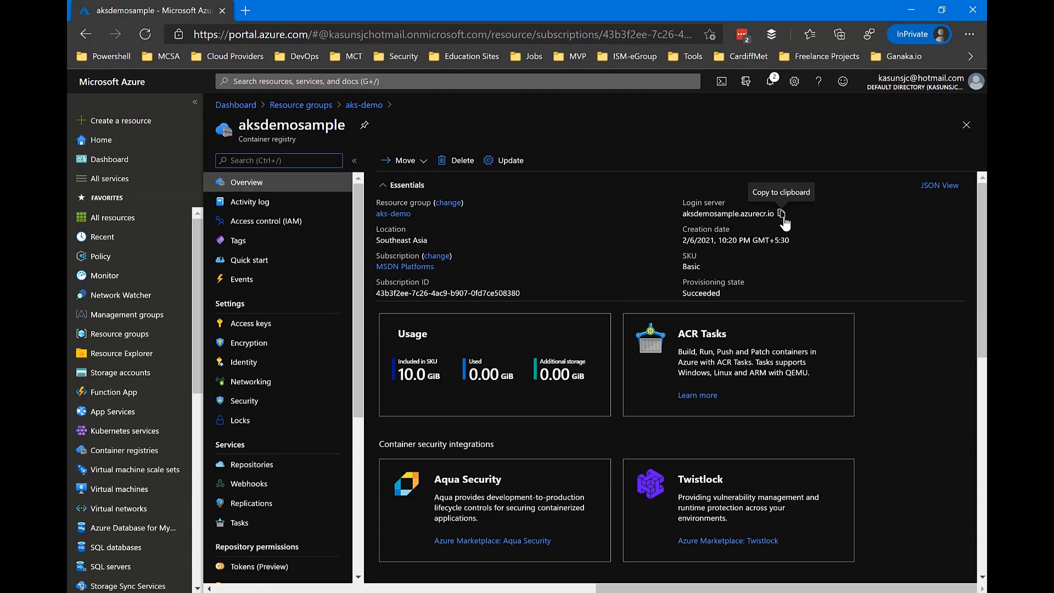
pyautogui.click(782, 217)
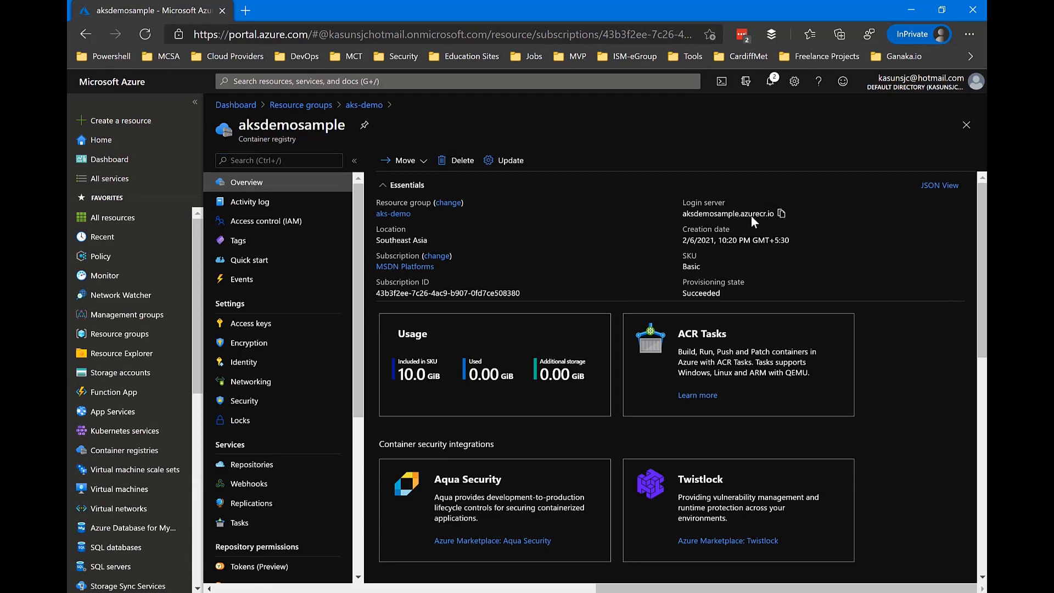
pyautogui.click(781, 215)
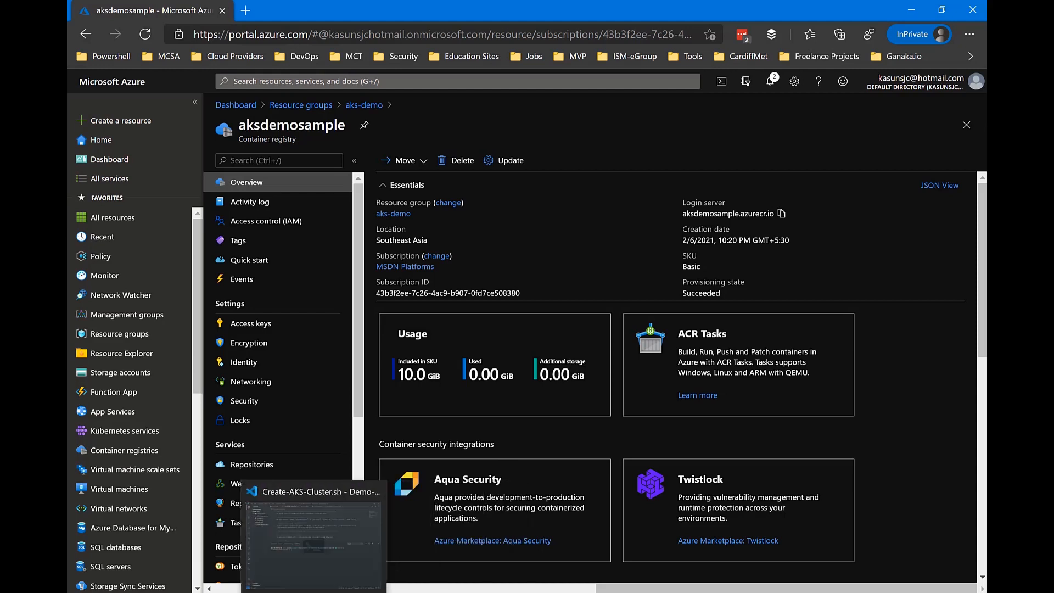
pyautogui.click(256, 592)
pyautogui.hotkey('ctrl', 'v')
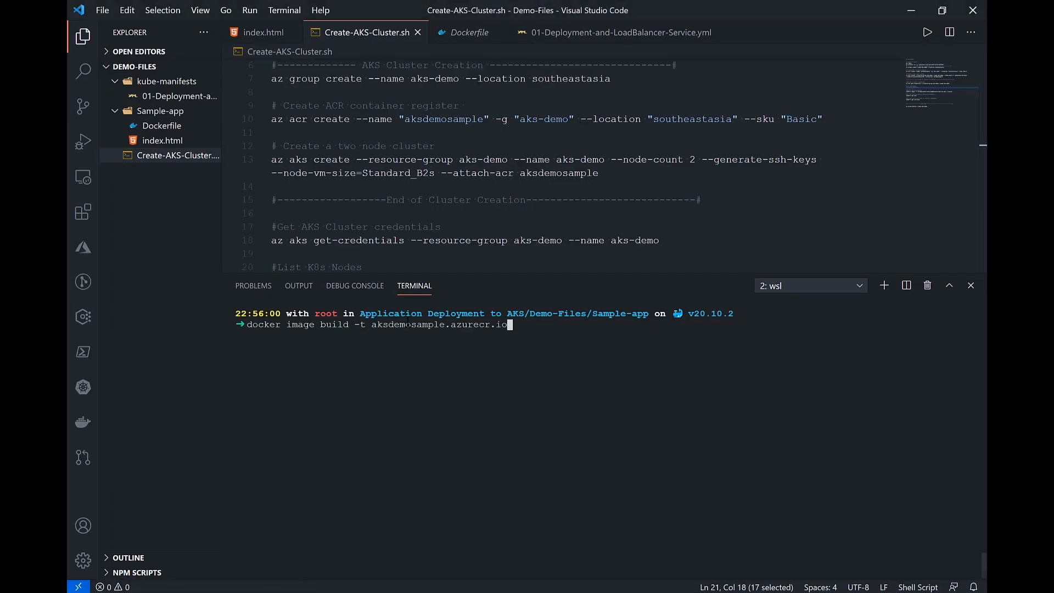
# Step: Complete the image tag with /sample-app:v1, use the current folder as build context, and run the build
pyautogui.write('/sample-app:v1 .')
pyautogui.press('Return')
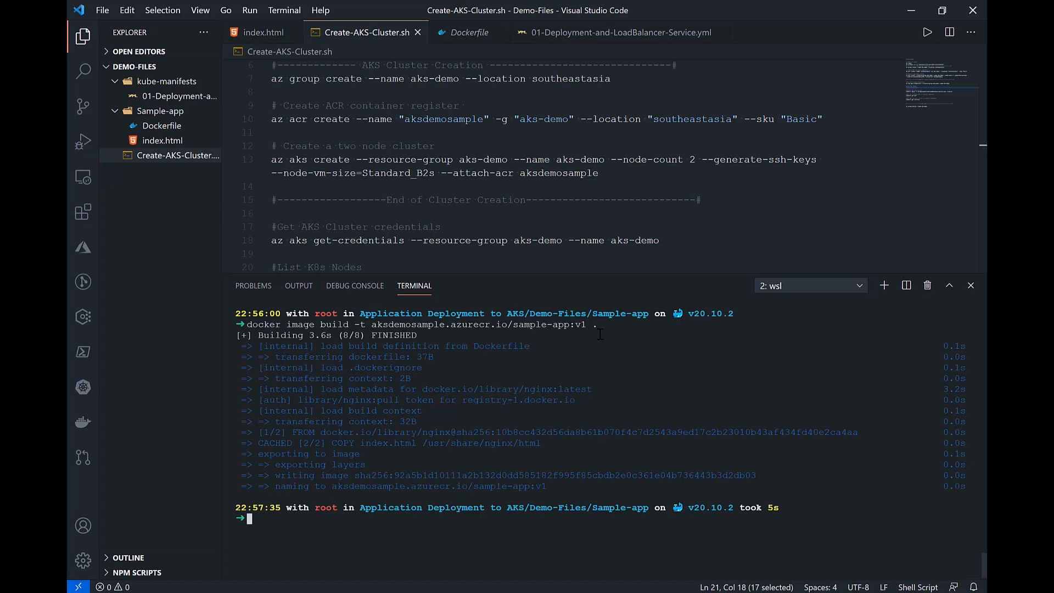
# Step: List the local Docker images, examine the aksdemosample.azurecr.io/sample-app entry, and clear the terminal
pyautogui.write('docker image ls')
pyautogui.press('Return')
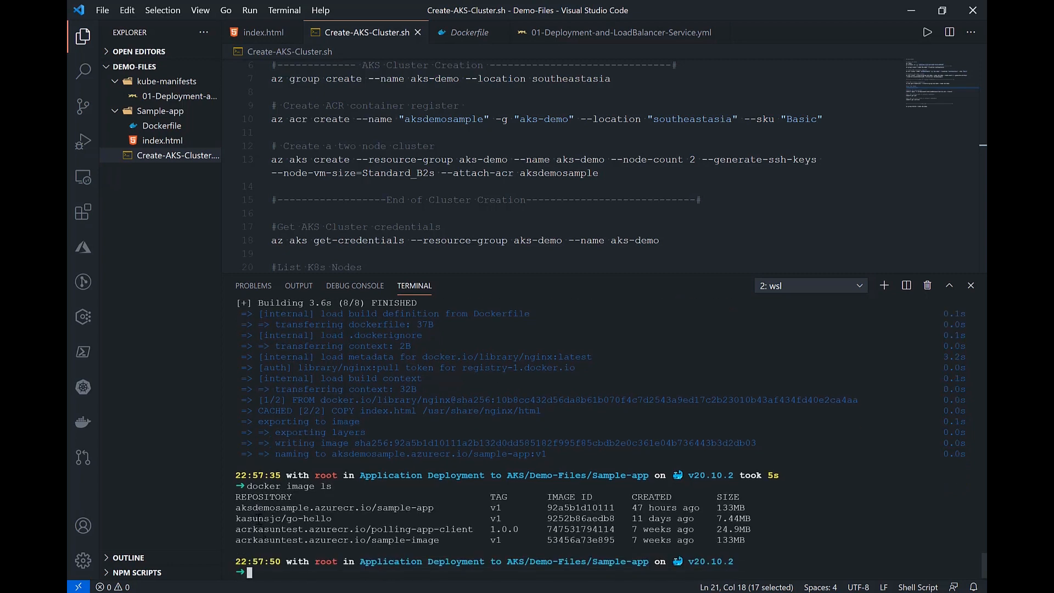
pyautogui.moveTo(237, 507); pyautogui.dragTo(745, 508)
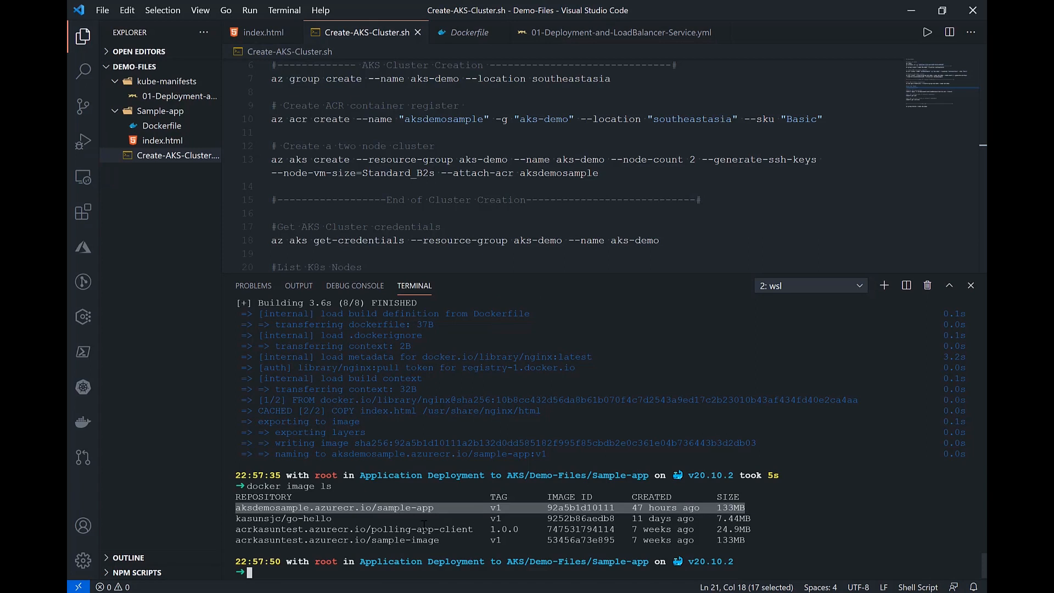
pyautogui.click(427, 503)
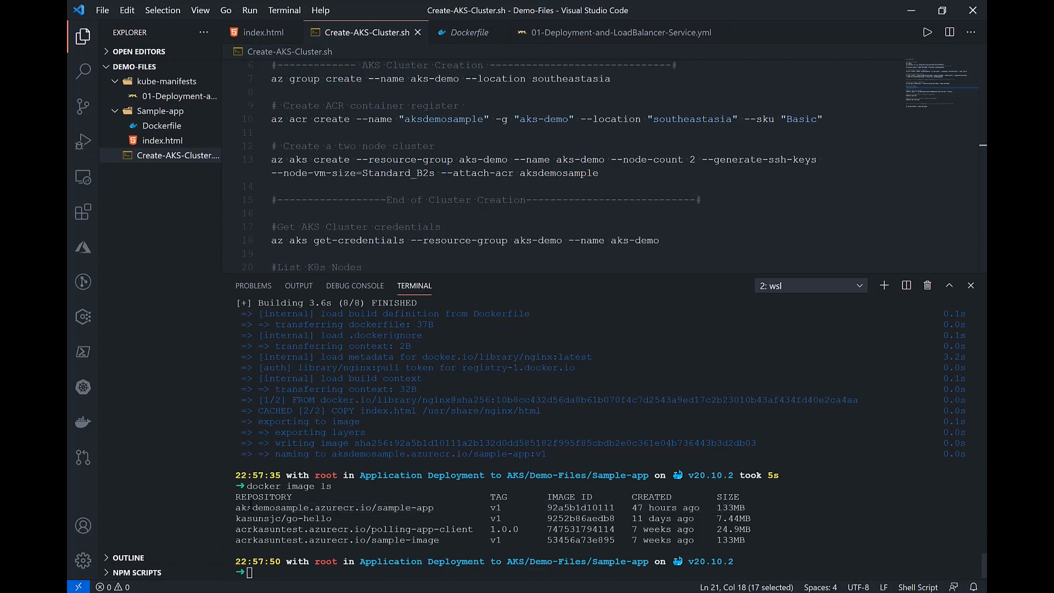
pyautogui.moveTo(753, 508); pyautogui.dragTo(234, 508)
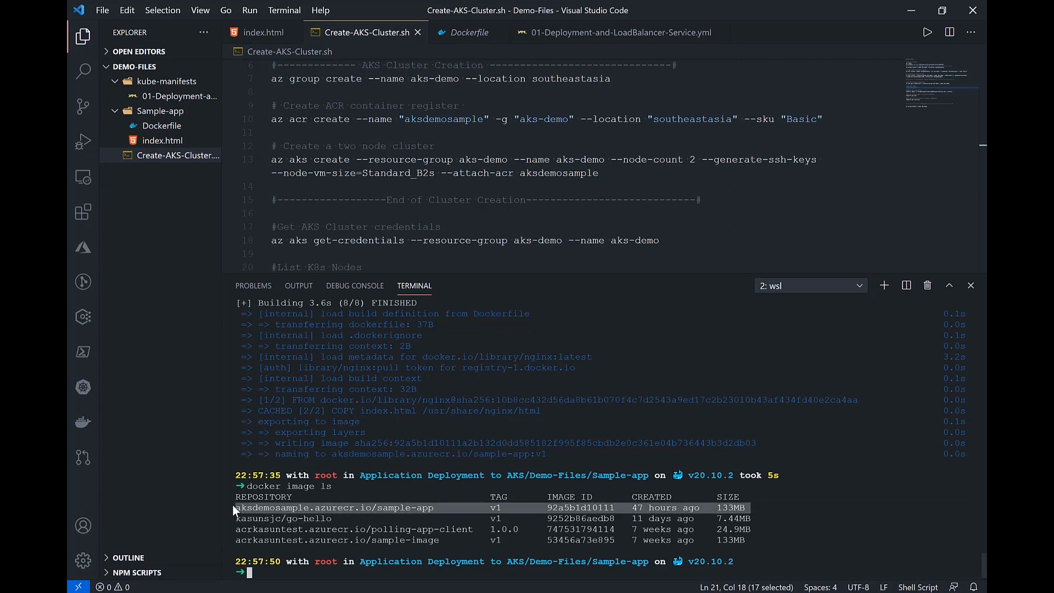
pyautogui.click(296, 574)
pyautogui.write('clear')
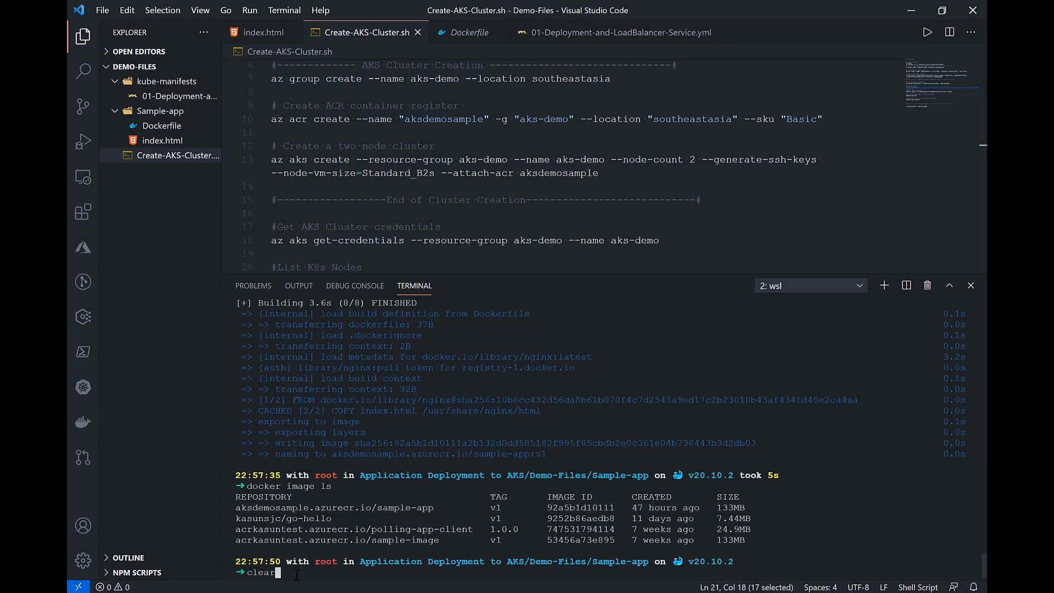
pyautogui.press('Return')
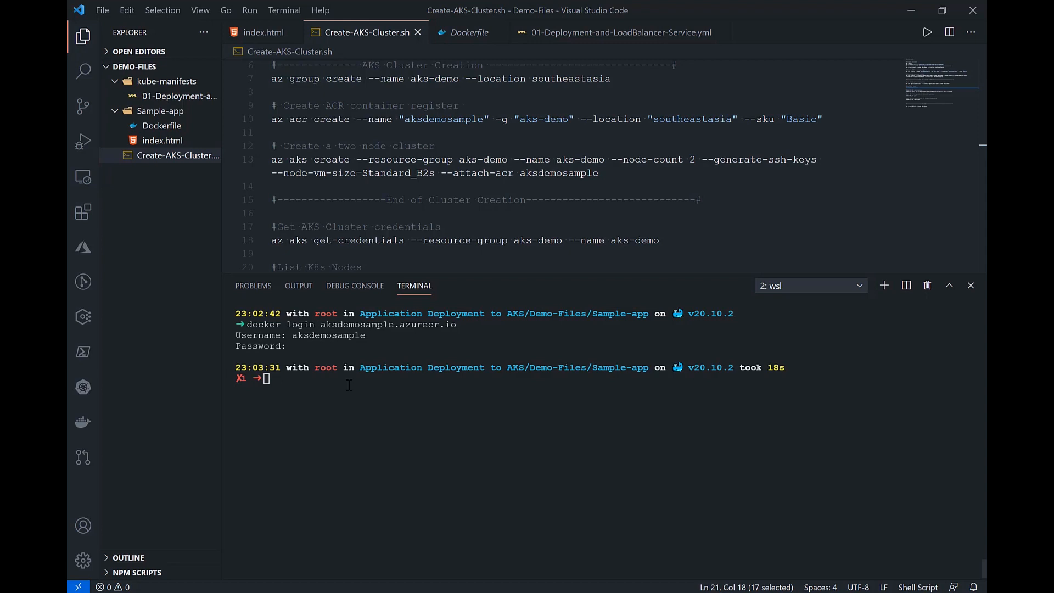
# Step: Rerun docker login aksdemosample.azurecr.io and submit the admin username copied from the registry's access keys in the Azure portal
pyautogui.press('Up')
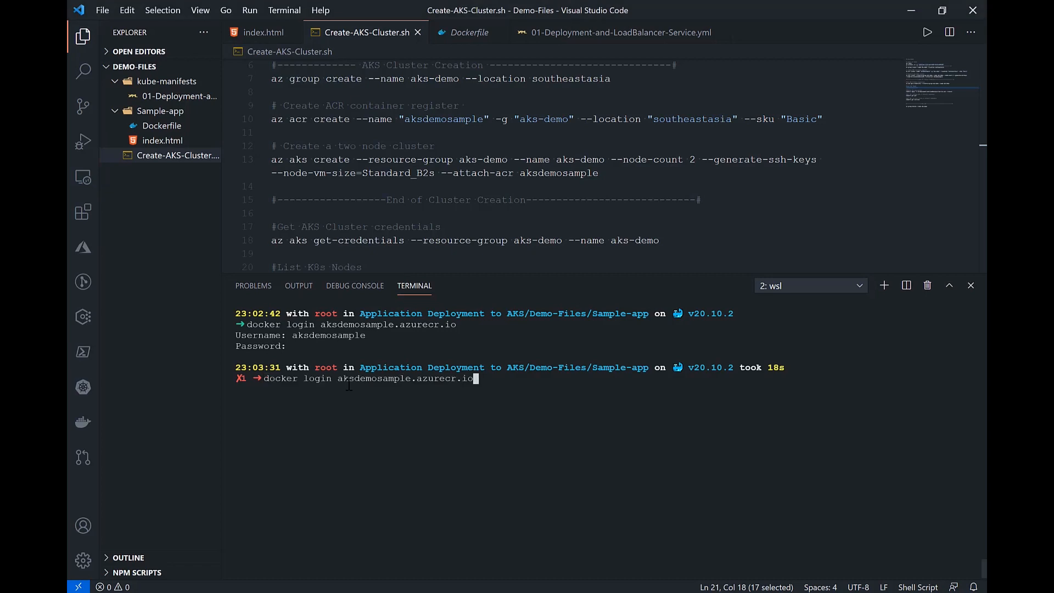
pyautogui.press('Return')
pyautogui.hotkey('alt', 'Tab')
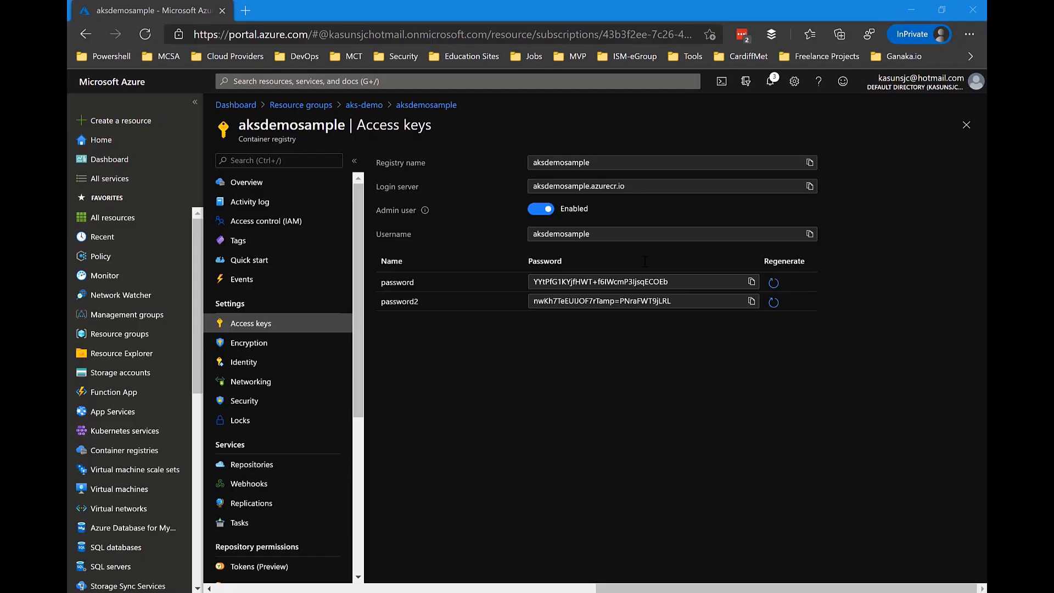
pyautogui.click(813, 237)
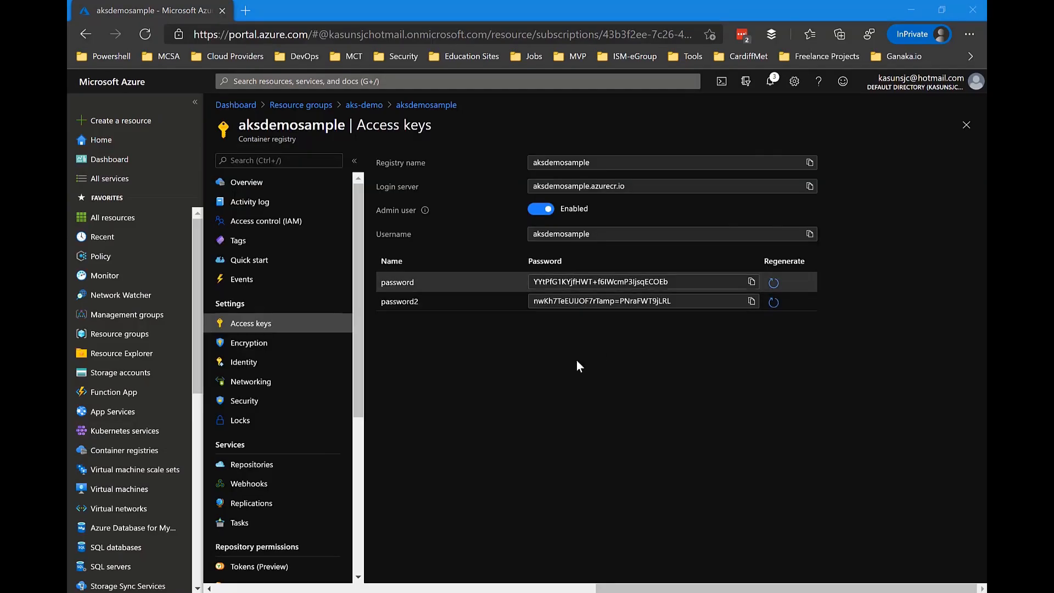
pyautogui.hotkey('alt', 'Tab')
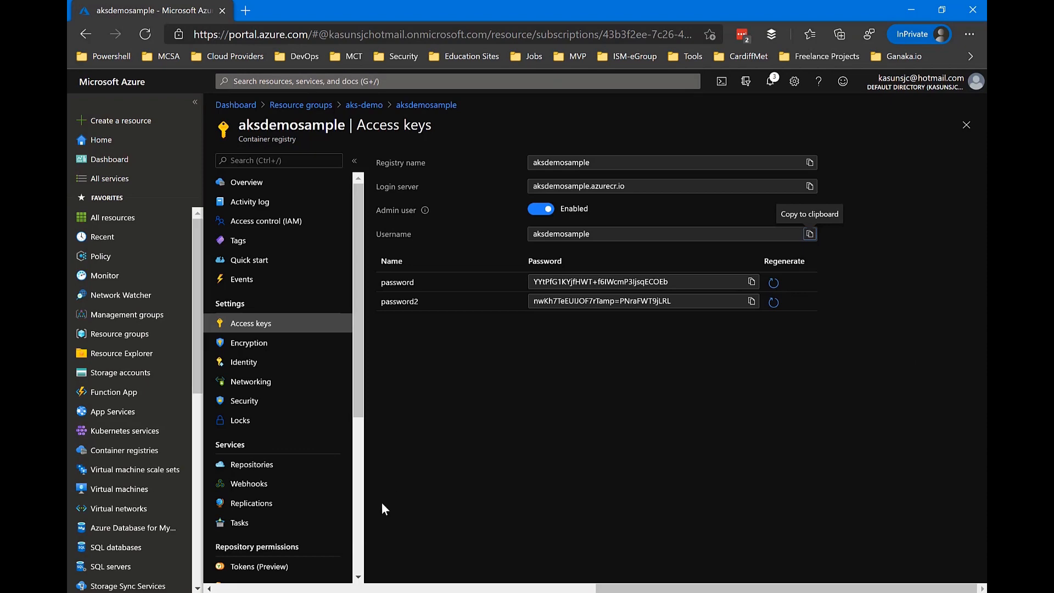
pyautogui.hotkey('alt', 'Tab')
pyautogui.hotkey('ctrl', 'v')
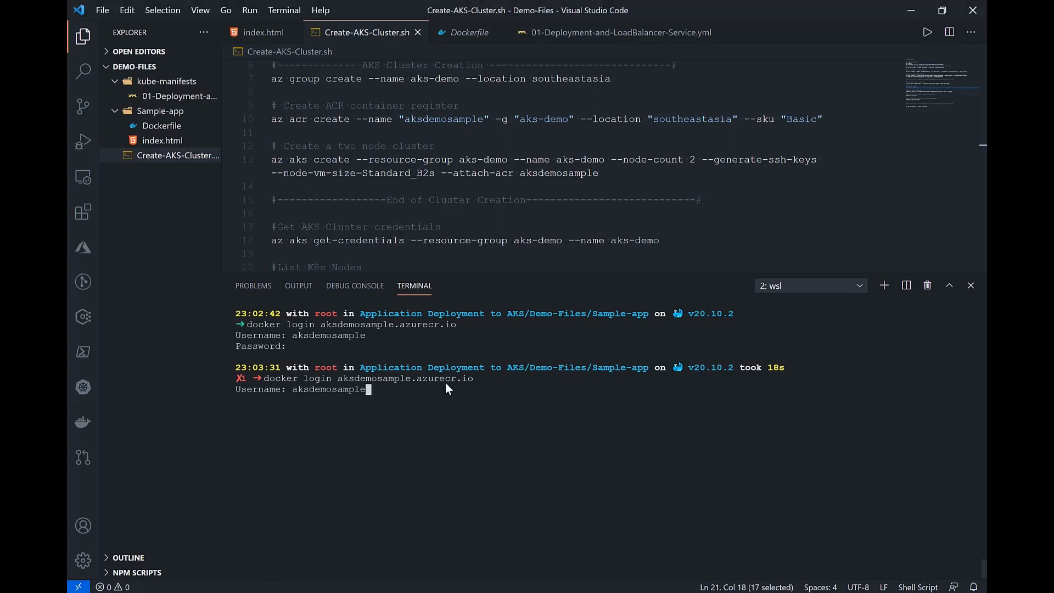
pyautogui.press('Return')
# Step: Copy the first registry password from the Azure portal, submit it at the Docker login password prompt, and clear the terminal
pyautogui.hotkey('alt', 'Tab')
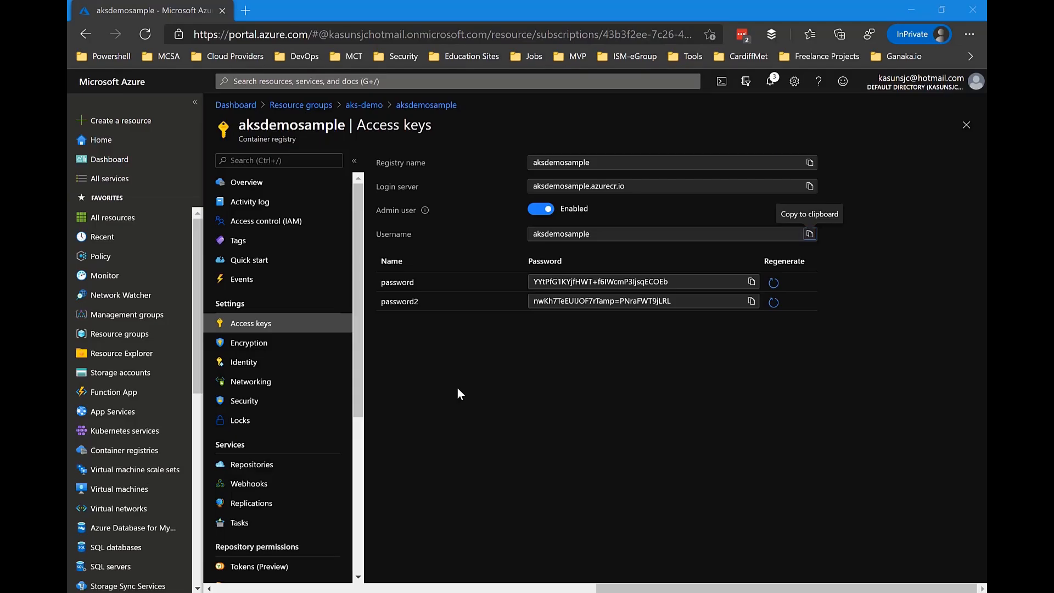
pyautogui.click(751, 282)
pyautogui.hotkey('alt', 'Tab')
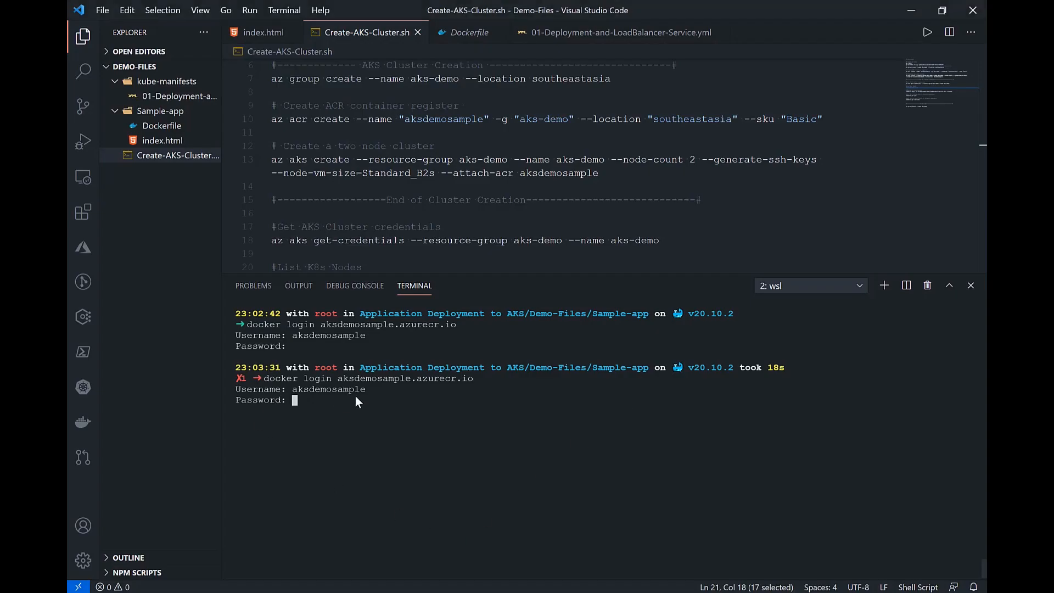
pyautogui.press('Return')
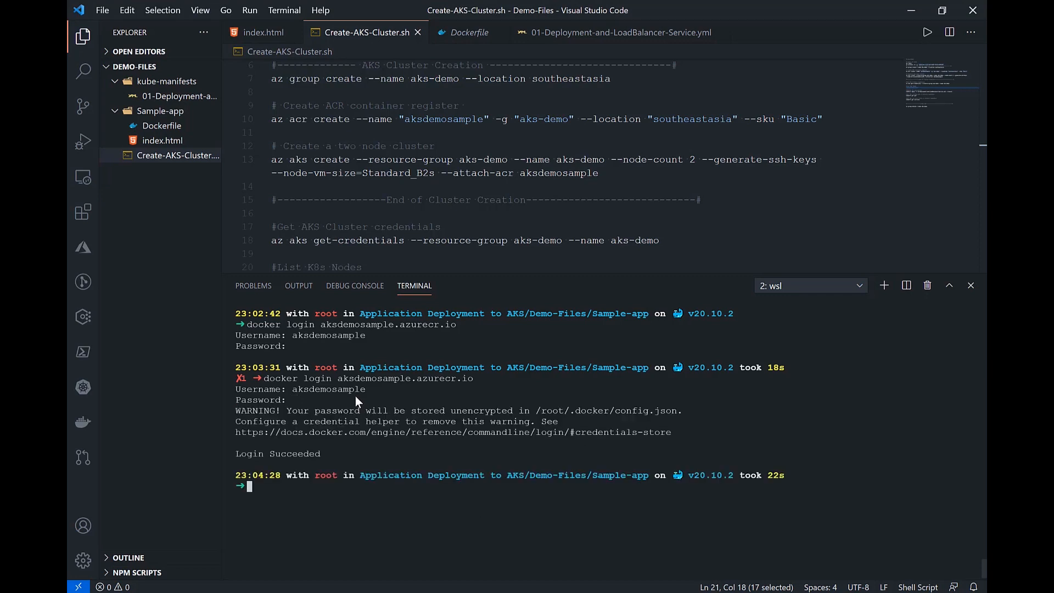
pyautogui.write('clear')
pyautogui.press('Return')
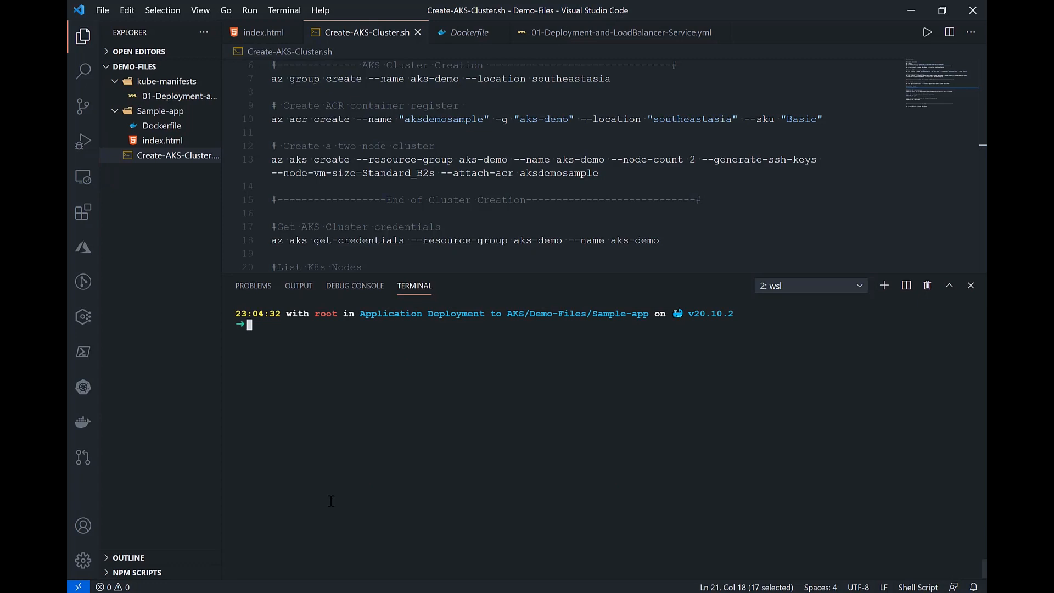
# Step: Write the docker image push command in the terminal, without its target image
pyautogui.write('docker image')
pyautogui.press('Tab')
pyautogui.press('Tab')
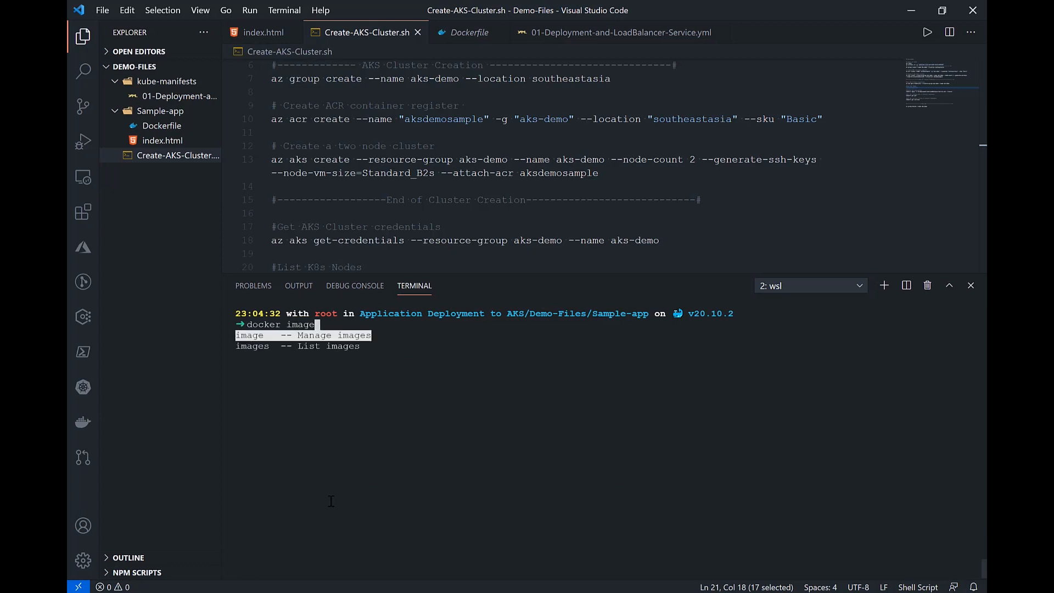
pyautogui.press('Return')
pyautogui.write('p')
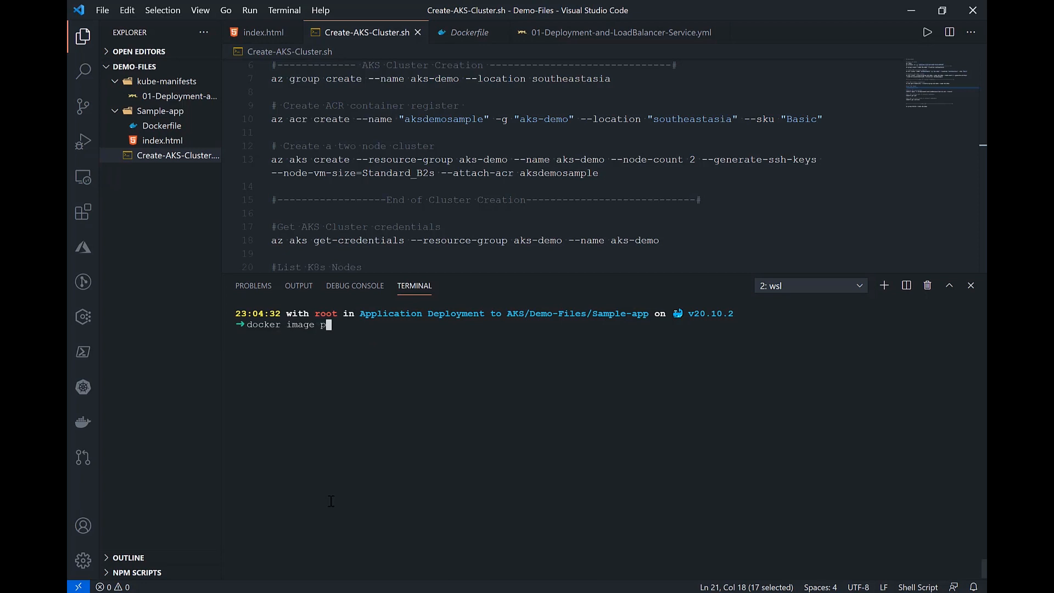
pyautogui.write('ush a')
# Step: Complete the push target as aksdemosample.azurecr.io/sample-app:v1 and run the push to the container registry
pyautogui.press('Tab')
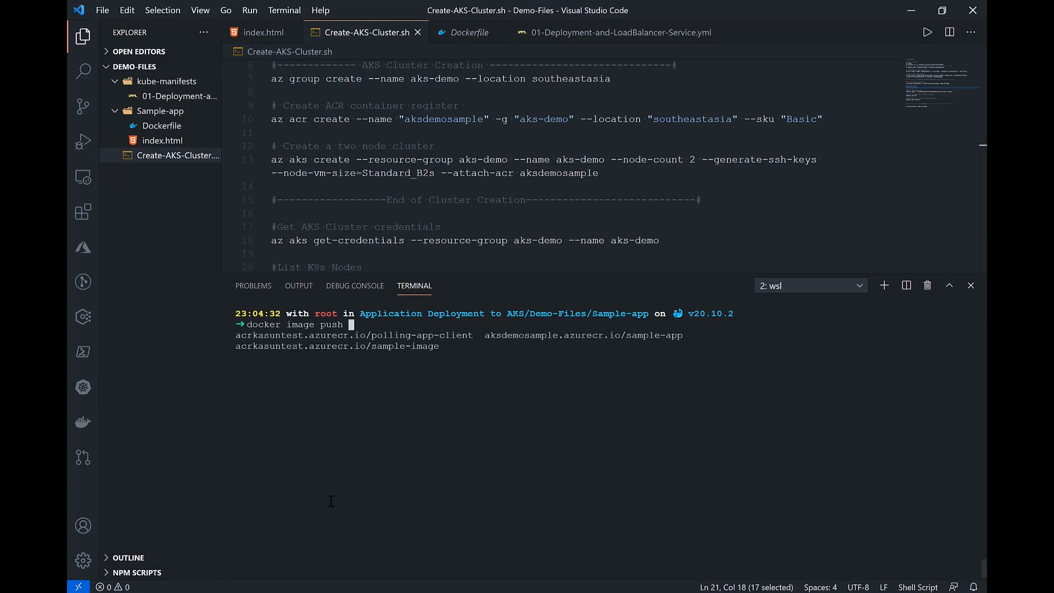
pyautogui.press('Tab')
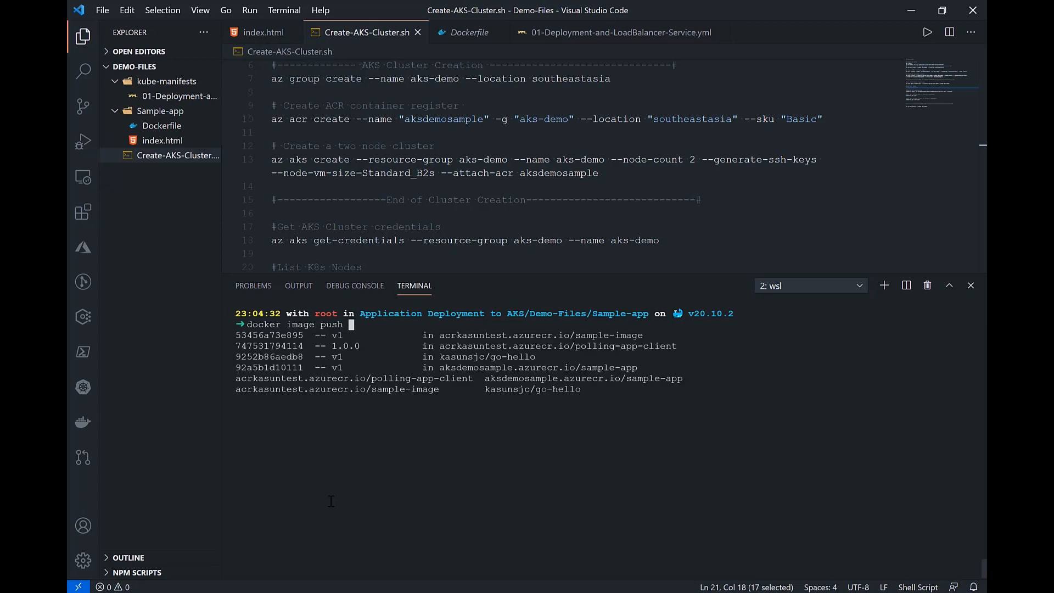
pyautogui.press('Tab')
pyautogui.press('Tab')
pyautogui.press('Tab')
pyautogui.press('Tab')
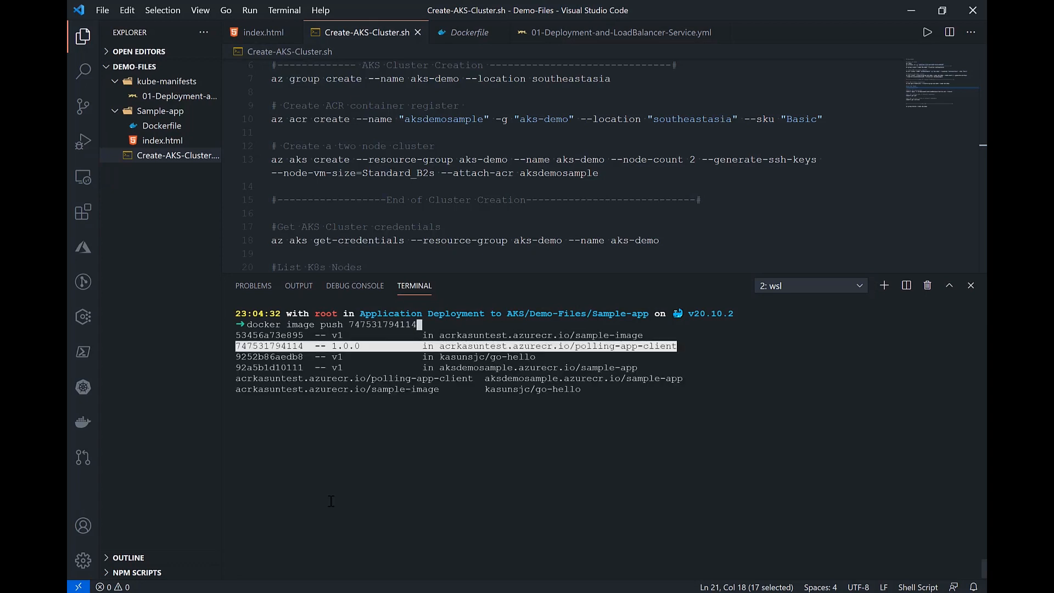
pyautogui.press('Tab')
pyautogui.press('Tab')
pyautogui.press('Tab')
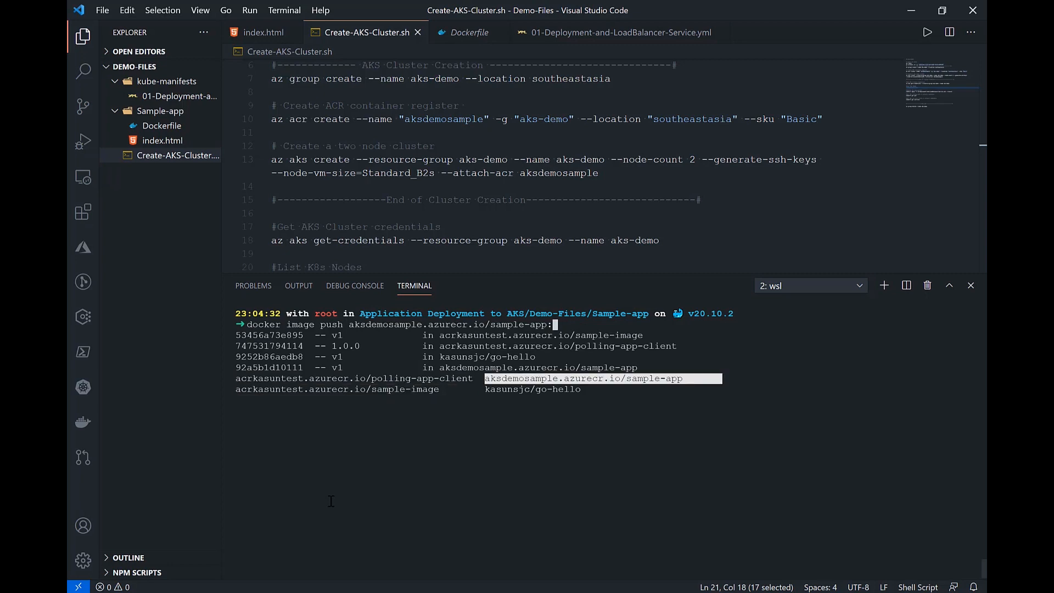
pyautogui.write('v1')
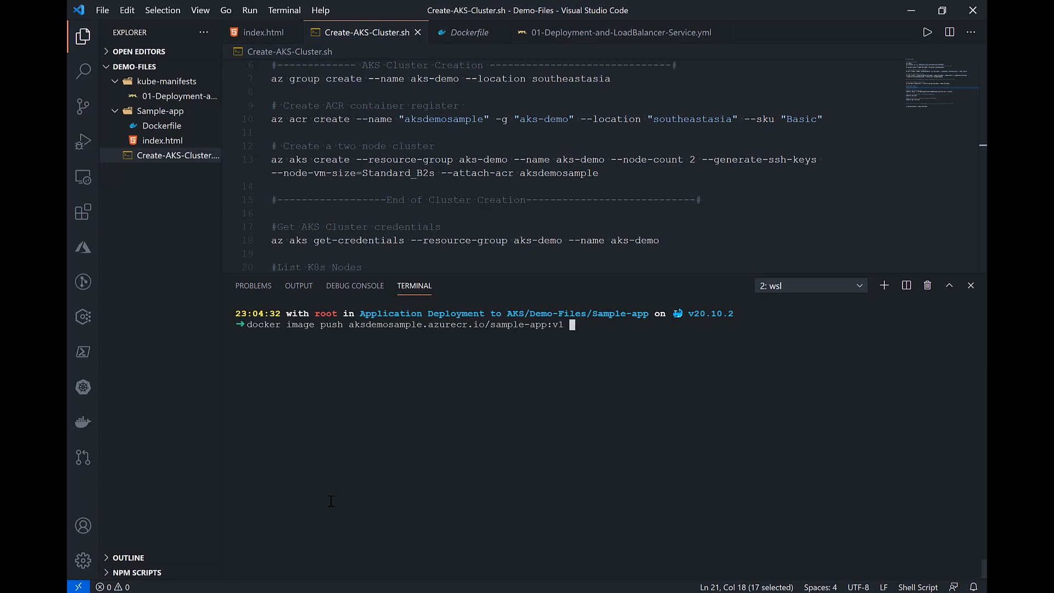
pyautogui.press('Return')
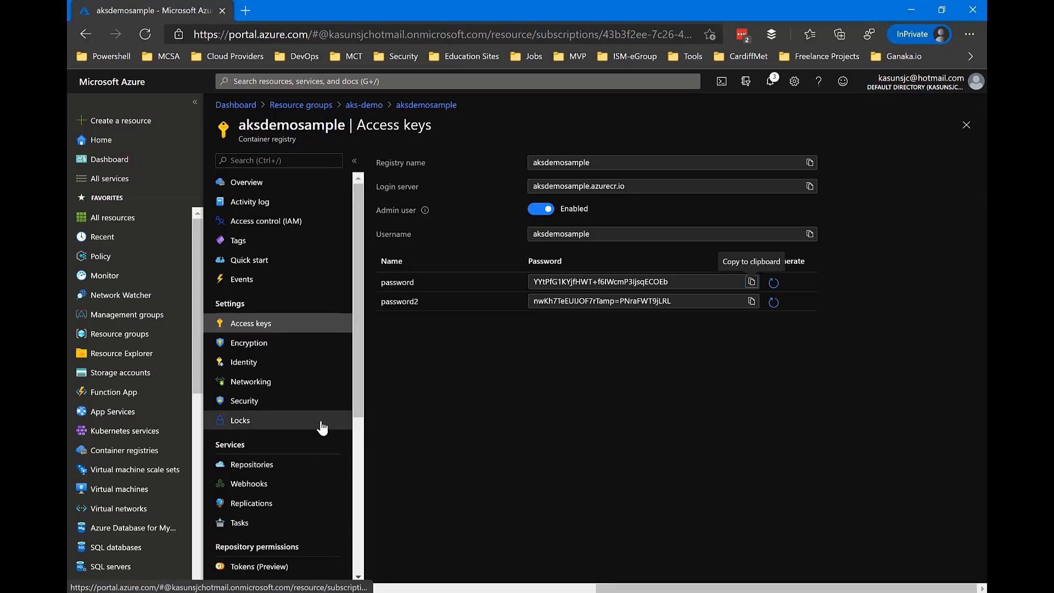
# Step: In the Azure portal, open the repositories list of the aksdemosample container registry
pyautogui.scroll(-1, 322, 427)
pyautogui.scroll(1, 322, 428)
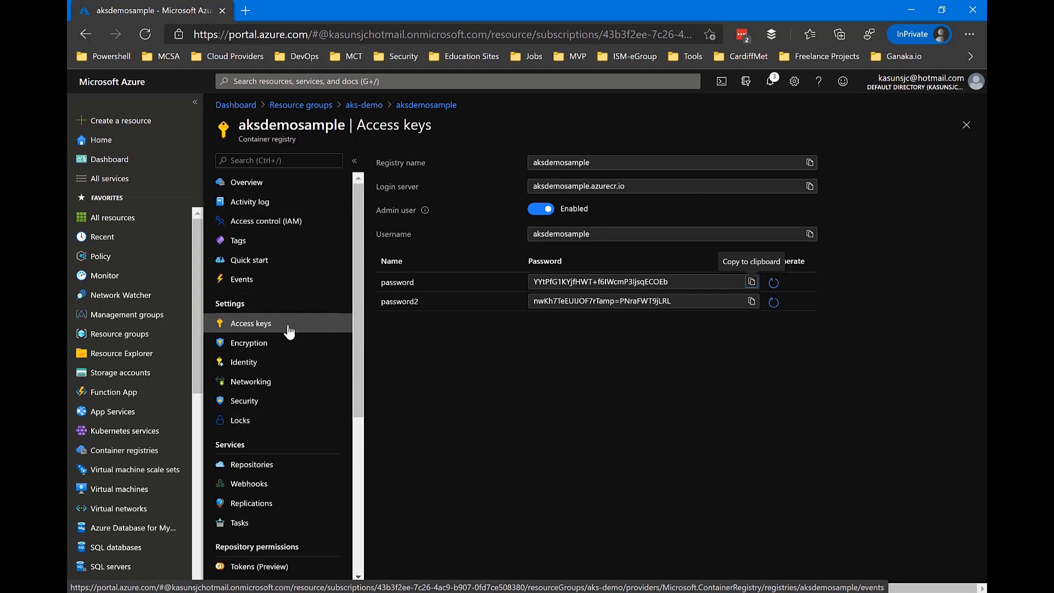
pyautogui.scroll(-3, 290, 332)
pyautogui.click(283, 371)
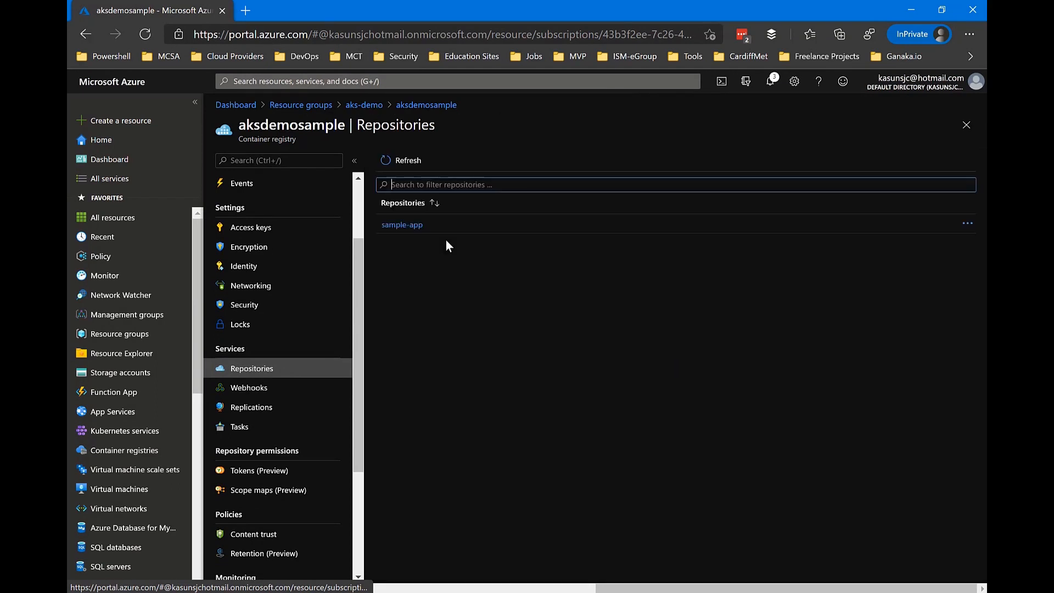
# Step: Inspect the v1 tag of the sample-app repository, including its manifest and Docker pull command, and close the details
pyautogui.click(416, 226)
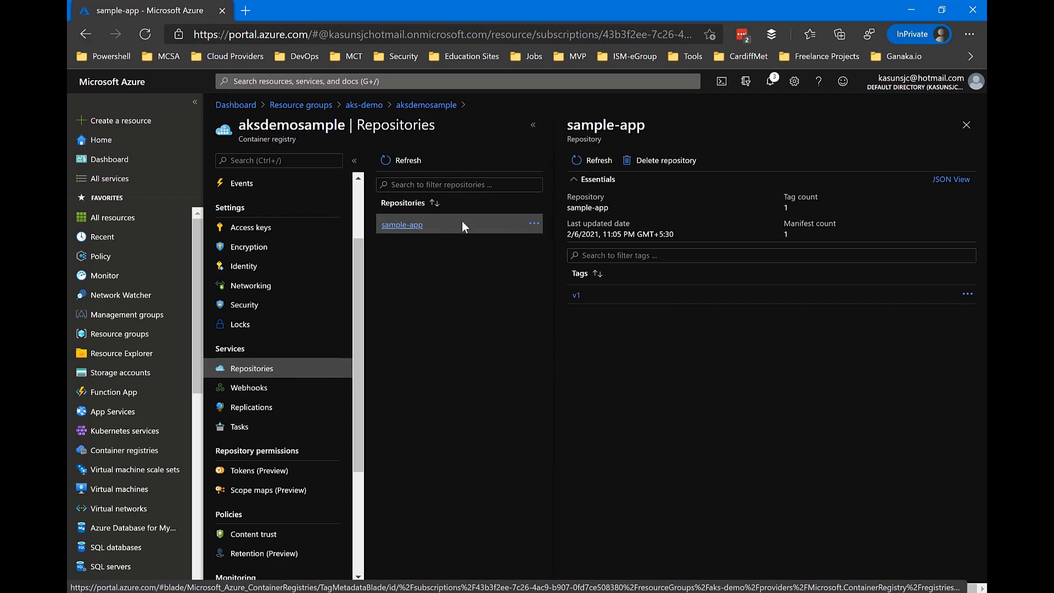
pyautogui.click(576, 296)
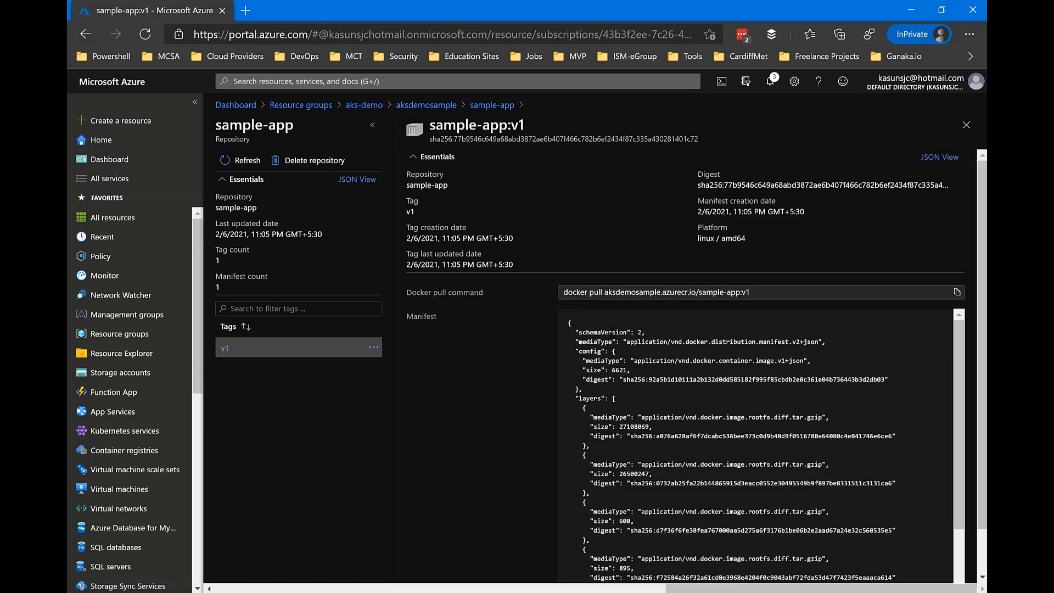
pyautogui.scroll(-3, 612, 331)
pyautogui.scroll(3, 612, 335)
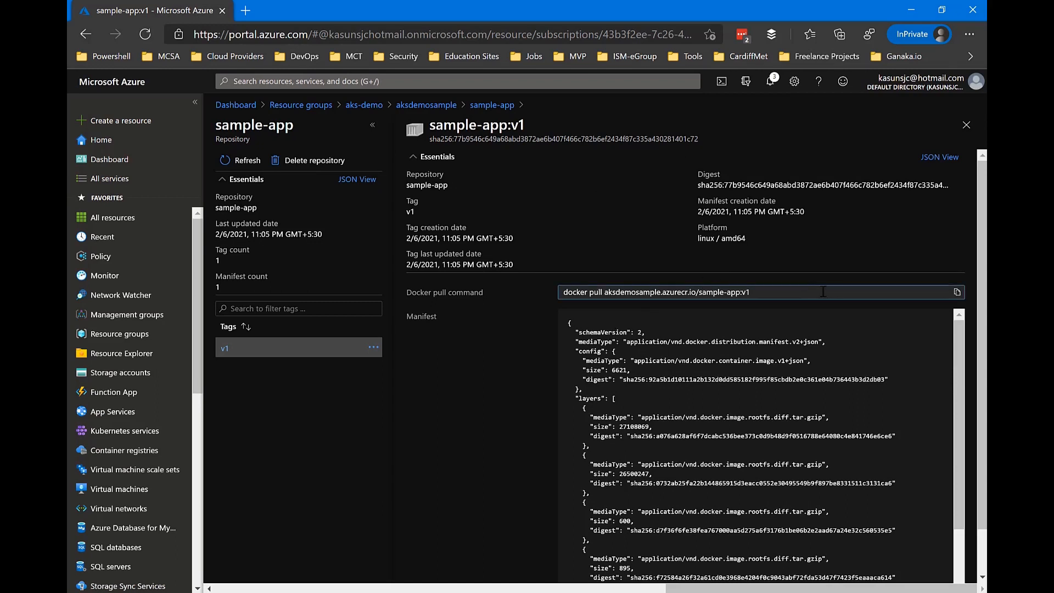
pyautogui.click(958, 292)
pyautogui.moveTo(750, 292); pyautogui.dragTo(525, 295)
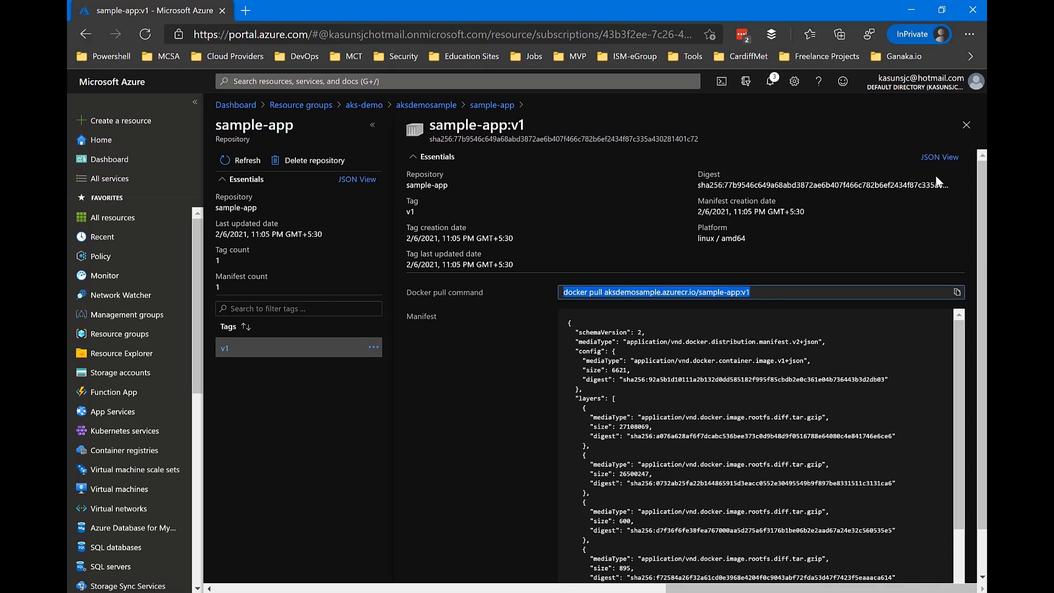
pyautogui.click(965, 125)
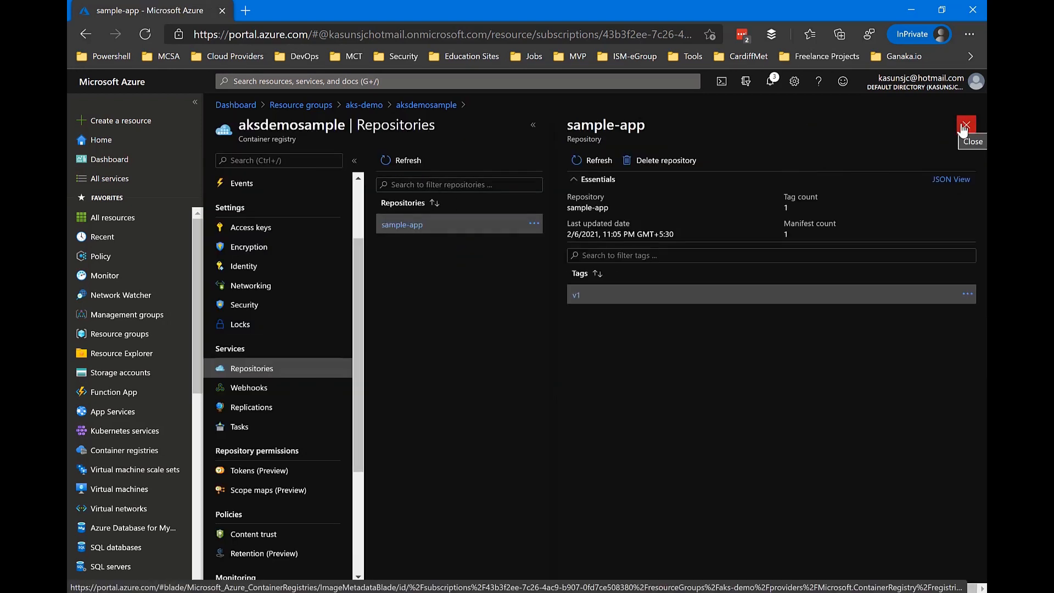
pyautogui.click(964, 126)
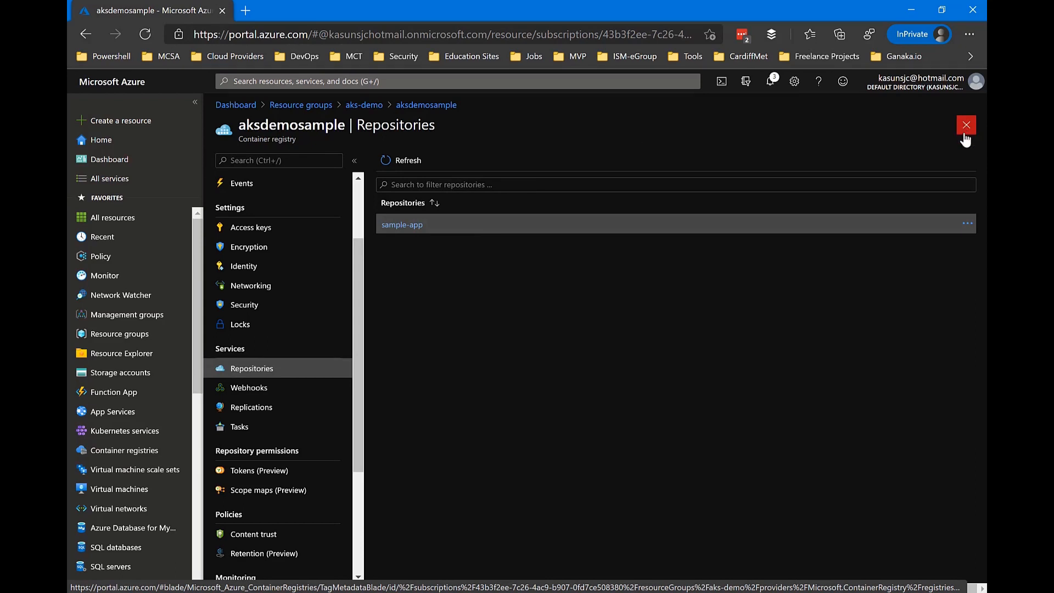
# Step: Copy the image path aksdemosample.azurecr.io/sample-app:v1 from the v1 tag's Docker pull command and close the tag details
pyautogui.click(414, 226)
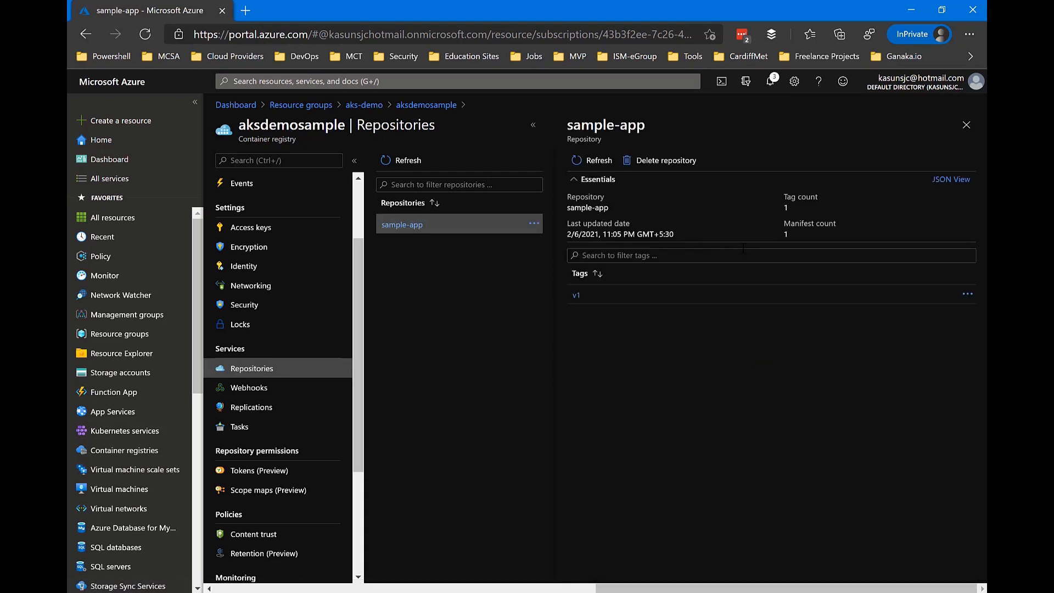
pyautogui.click(574, 300)
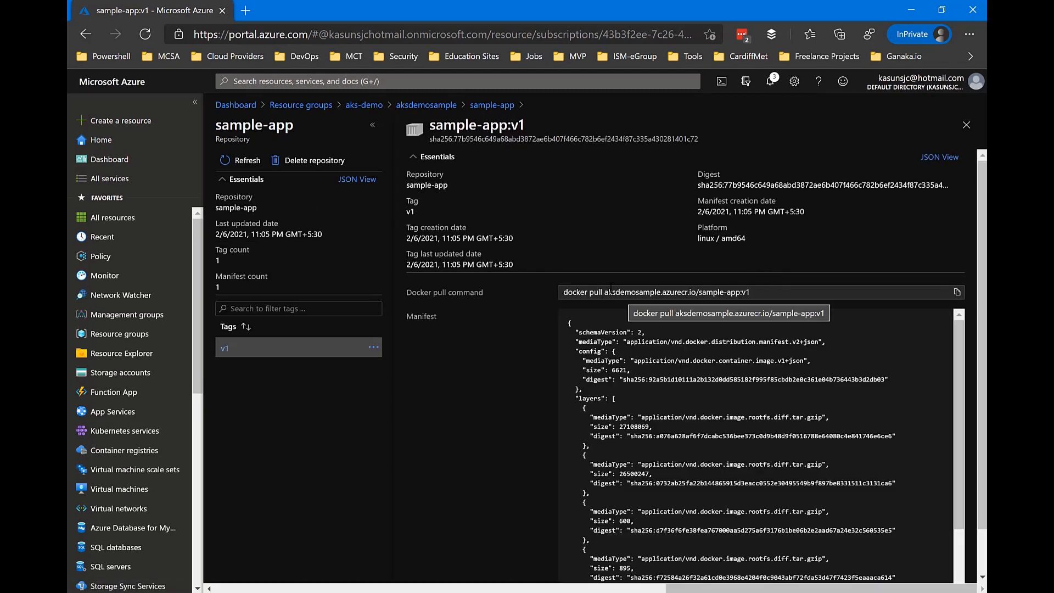
pyautogui.moveTo(605, 292); pyautogui.dragTo(749, 292)
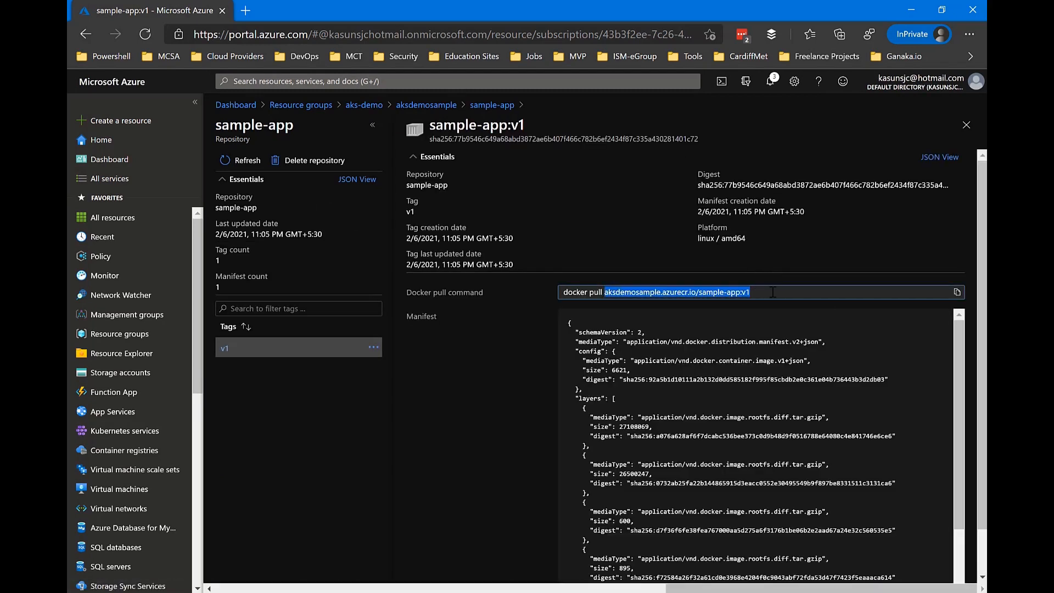
pyautogui.rightClick(747, 294)
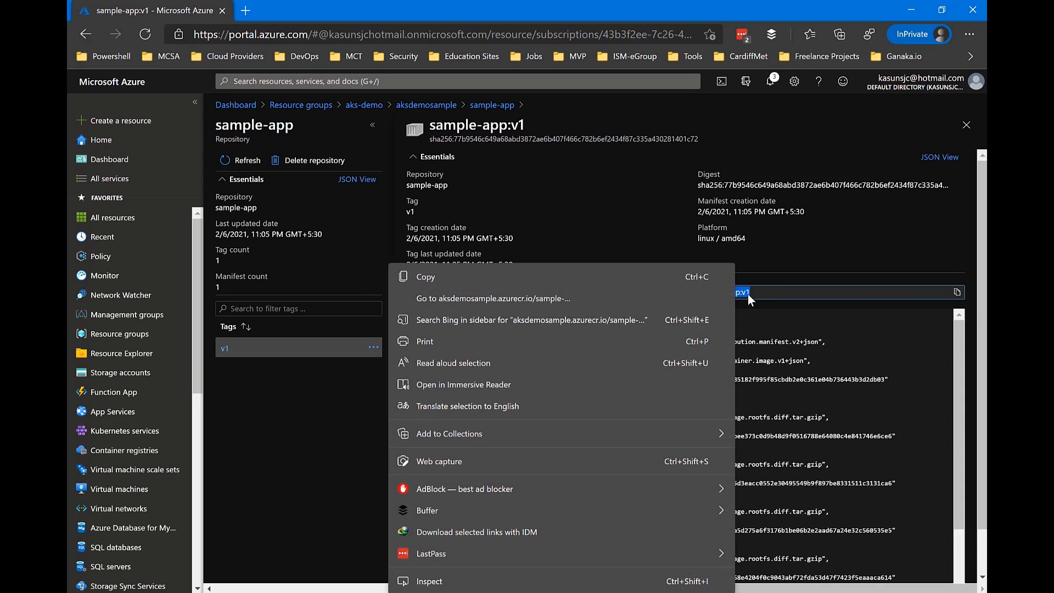
pyautogui.click(614, 285)
pyautogui.click(961, 128)
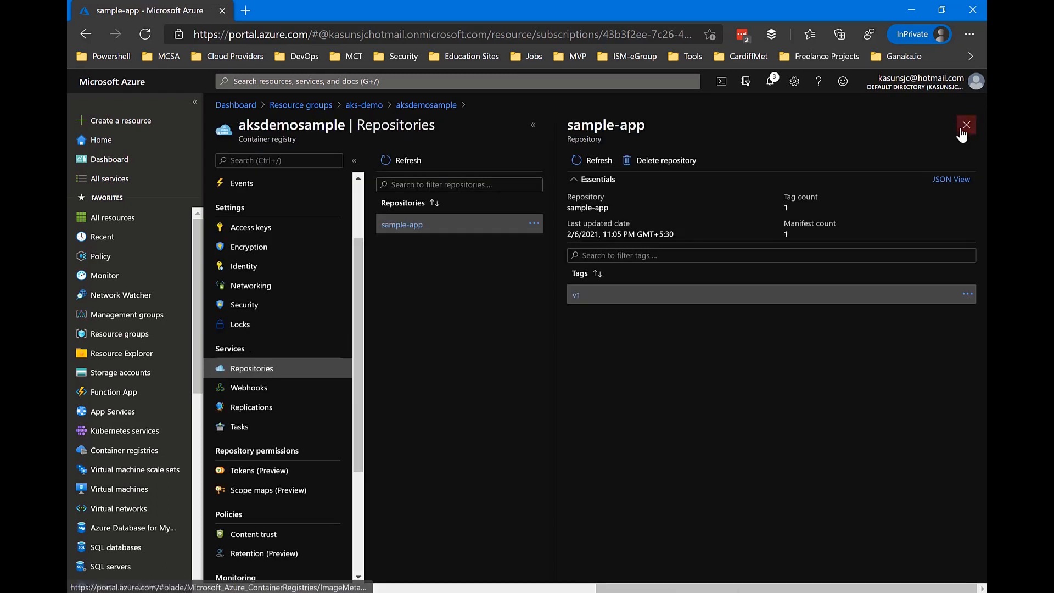
# Step: Switch to Visual Studio Code, close the Dockerfile, open 01-Deployment-and-LoadBalancer-Service.yml, and enlarge the editor area above the terminal
pyautogui.hotkey('alt', 'Tab')
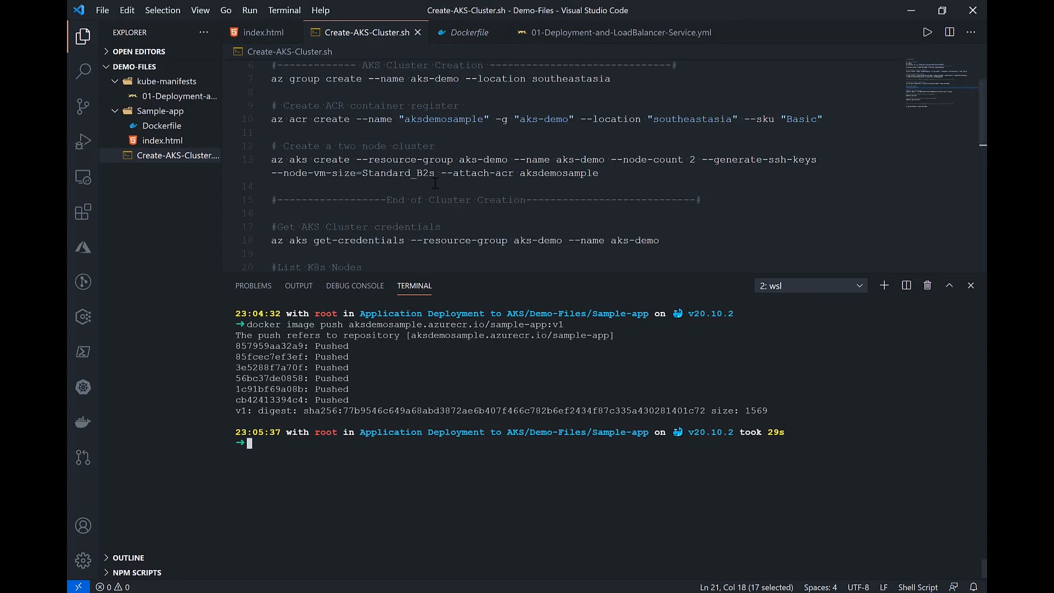
pyautogui.click(495, 33)
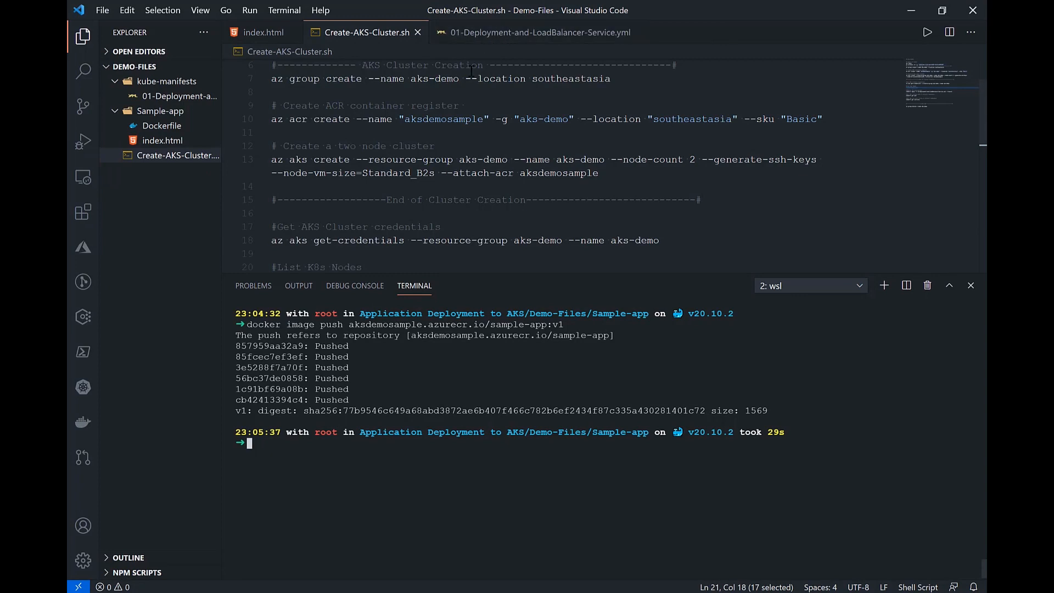
pyautogui.click(504, 36)
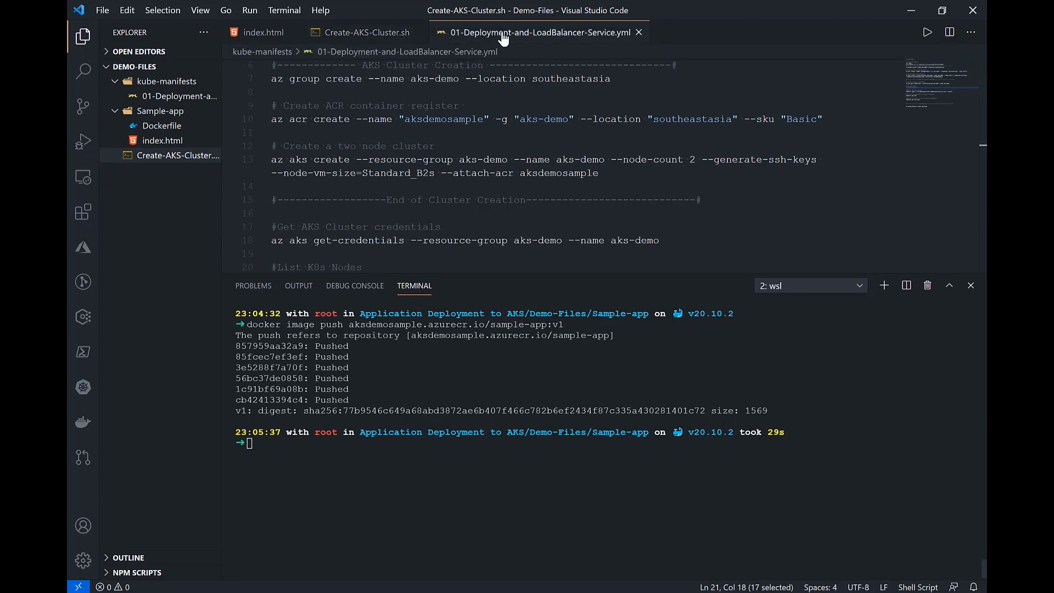
pyautogui.moveTo(500, 278); pyautogui.dragTo(513, 423)
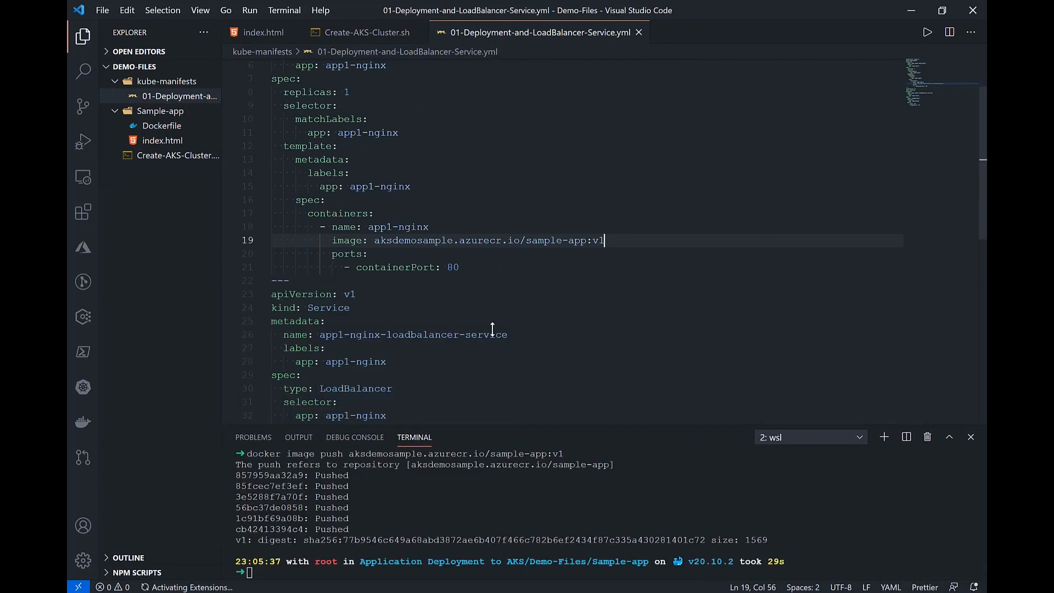
# Step: Examine the manifest's Deployment section, checking the labels, replica count, selector and pod template labels
pyautogui.scroll(2, 492, 266)
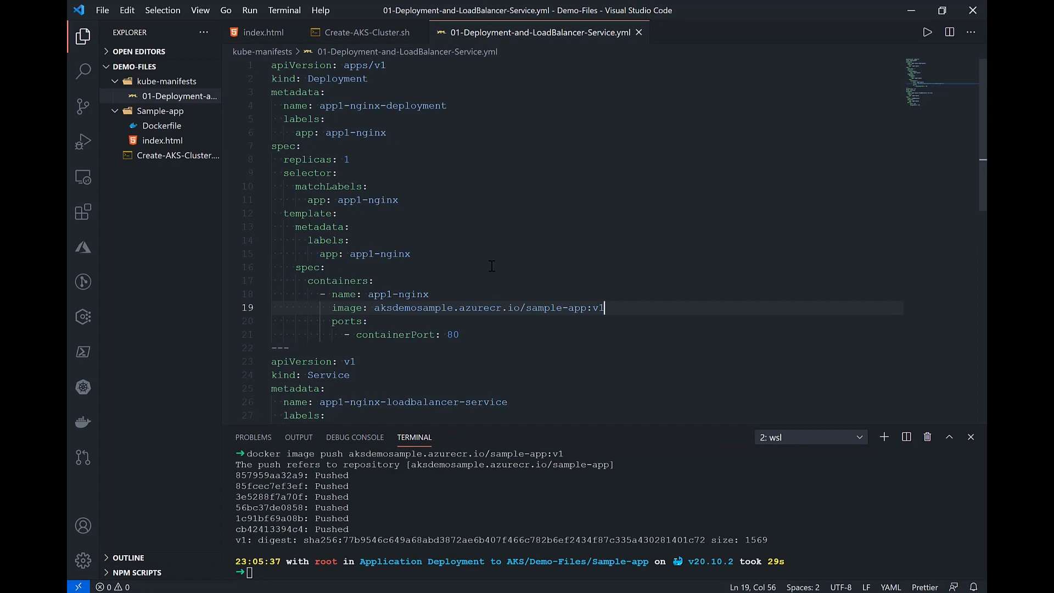
pyautogui.scroll(-5, 491, 266)
pyautogui.scroll(5, 492, 266)
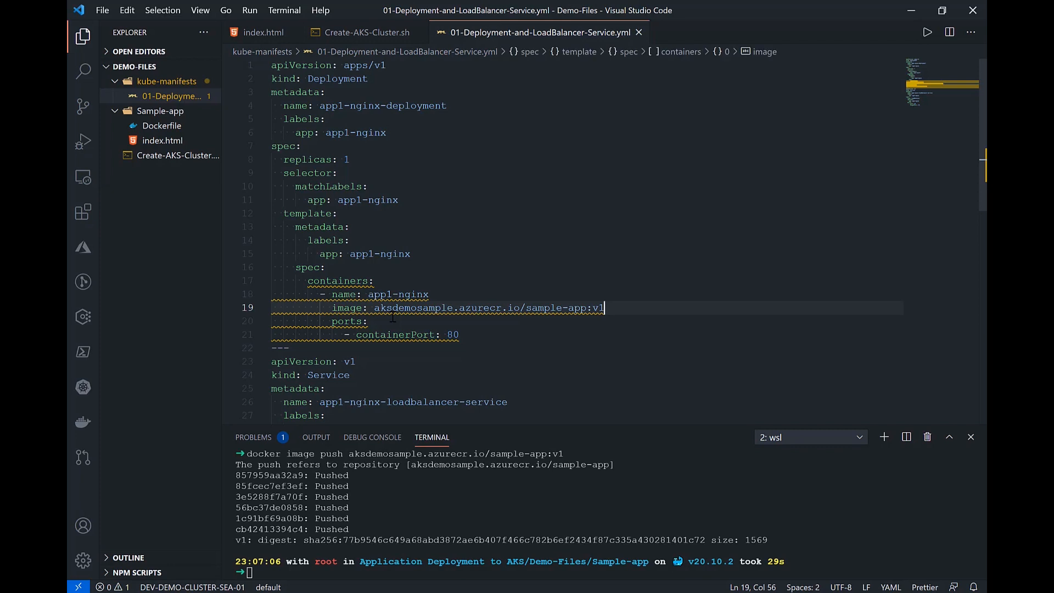
pyautogui.scroll(-3, 393, 317)
pyautogui.scroll(3, 392, 317)
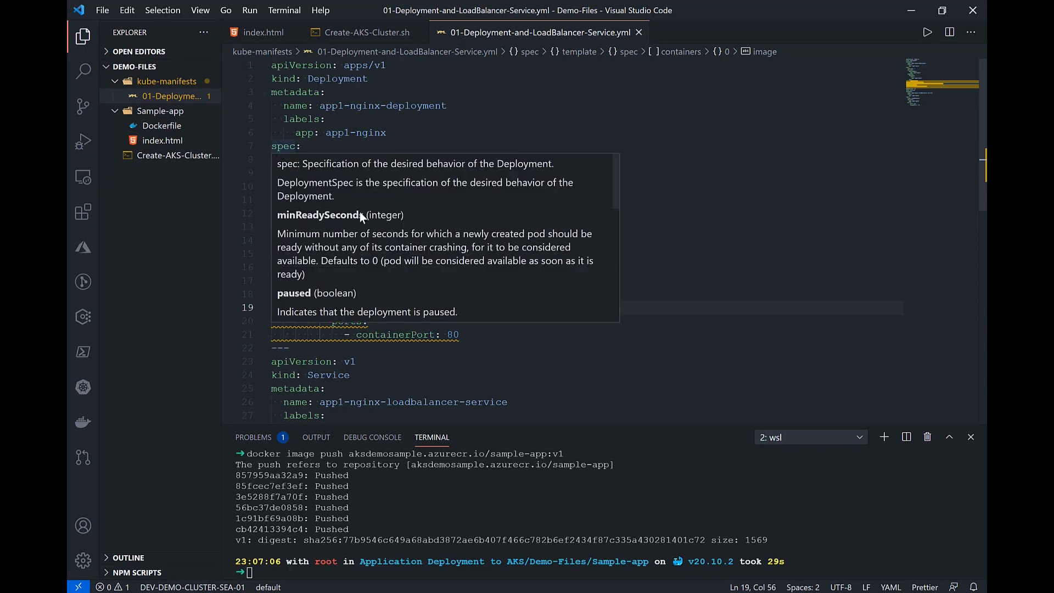
pyautogui.click(395, 132)
pyautogui.click(420, 159)
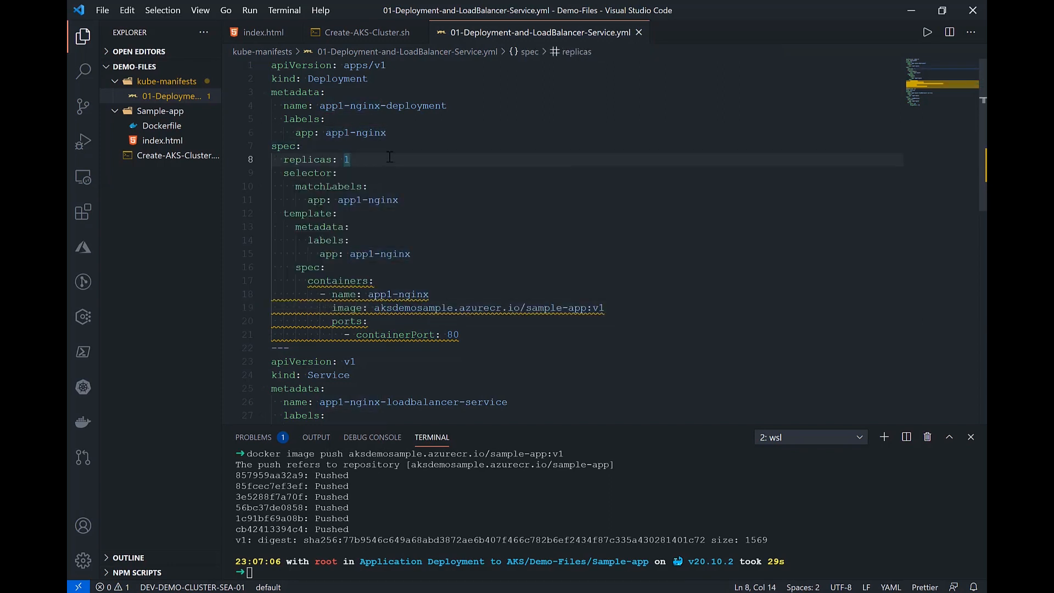
pyautogui.click(410, 200)
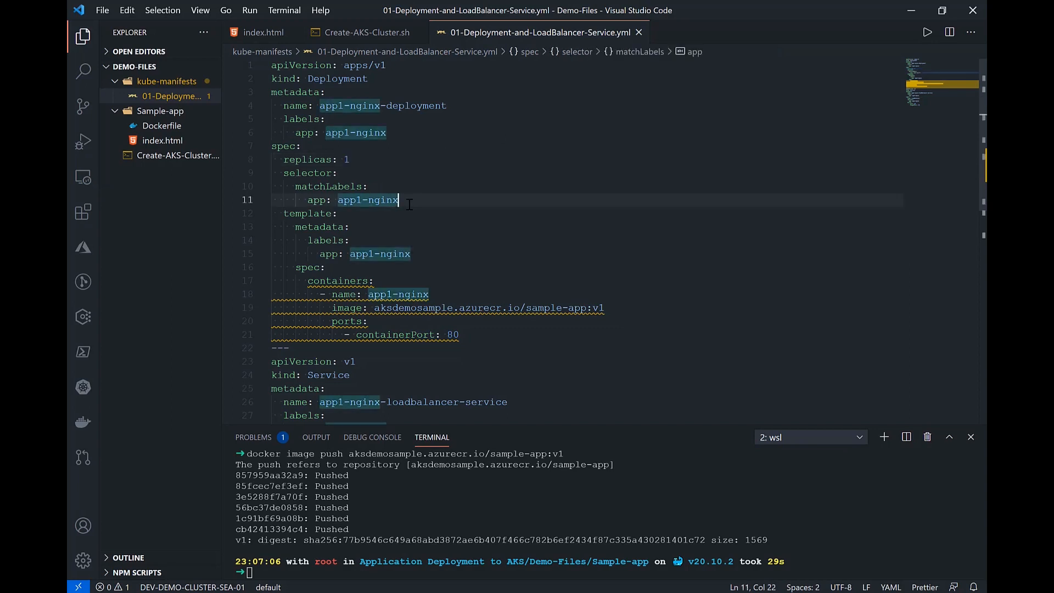
pyautogui.click(412, 254)
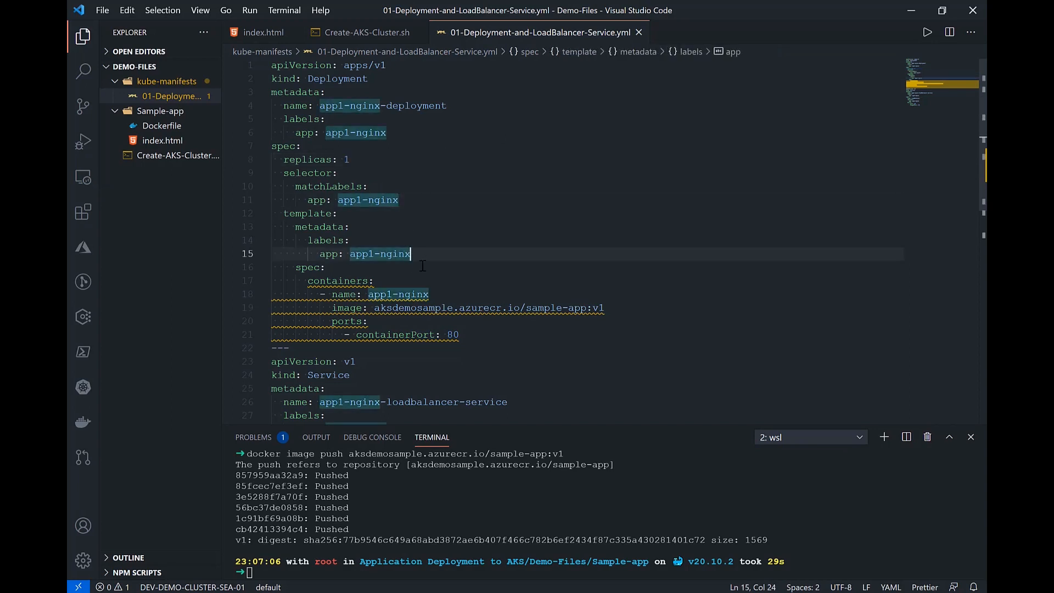
# Step: Review the Deployment's container spec, checking the container name, registry image path and container port
pyautogui.scroll(-2, 431, 286)
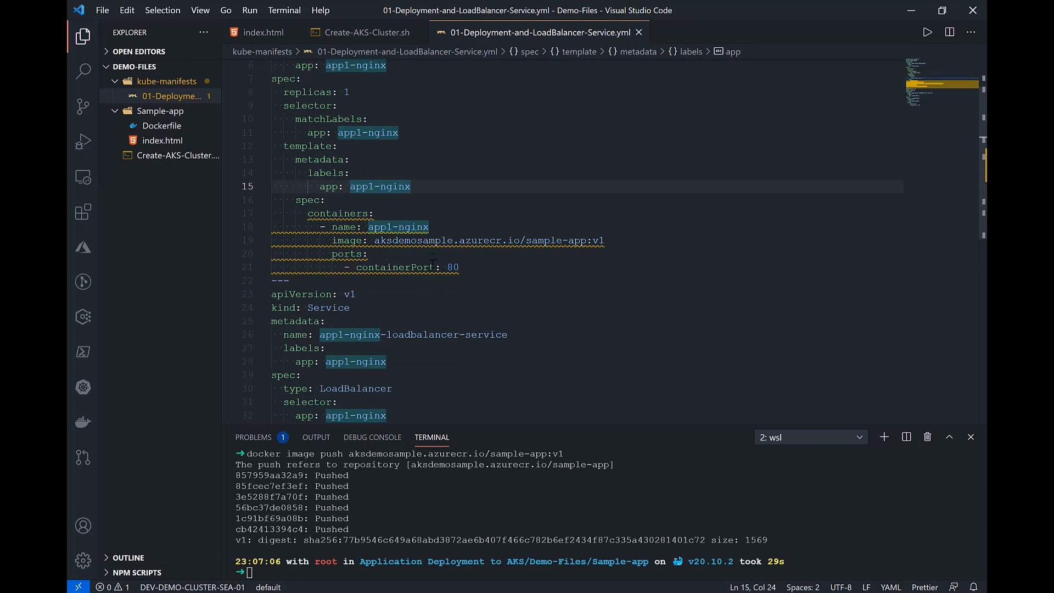
pyautogui.click(467, 267)
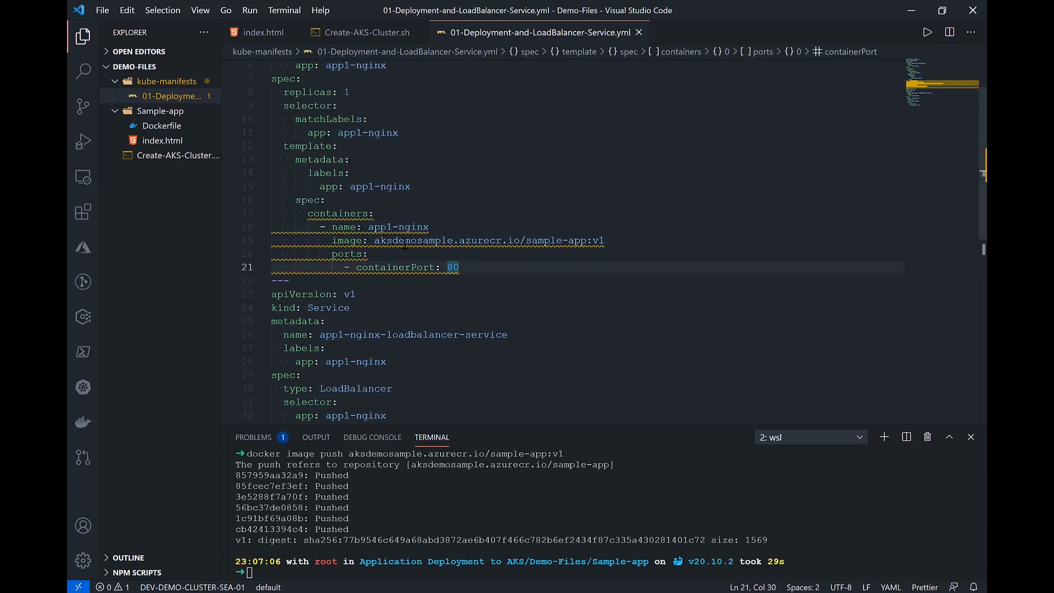
pyautogui.moveTo(296, 203); pyautogui.dragTo(335, 203)
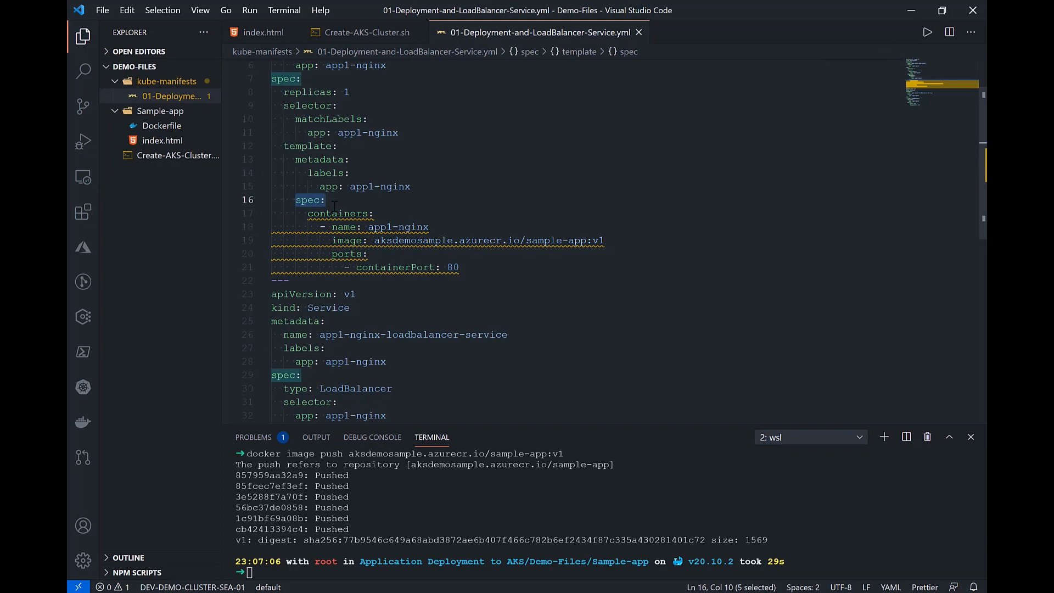
pyautogui.moveTo(308, 214); pyautogui.dragTo(369, 214)
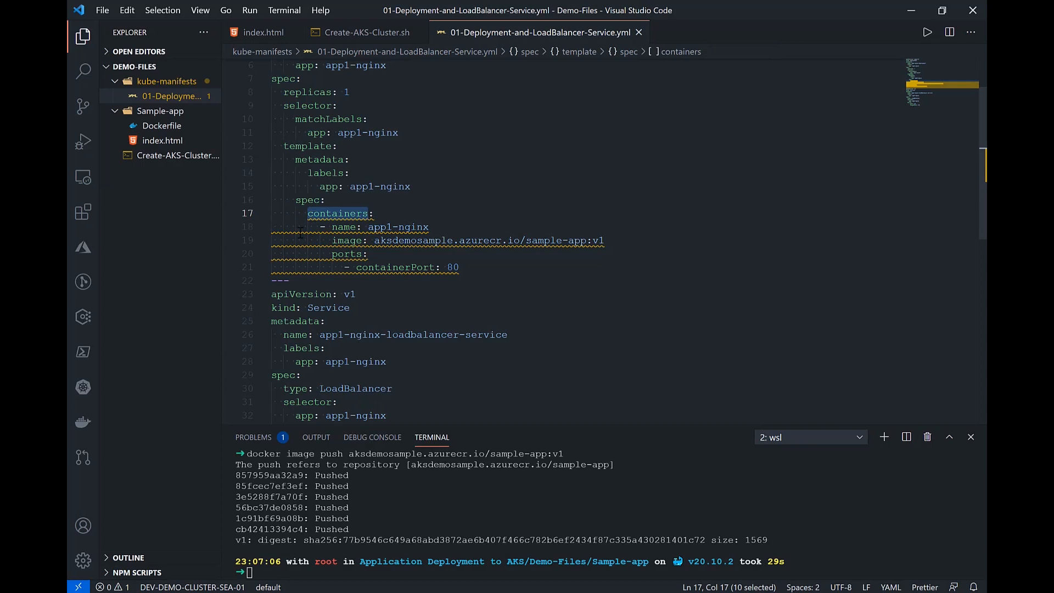
pyautogui.click(242, 228)
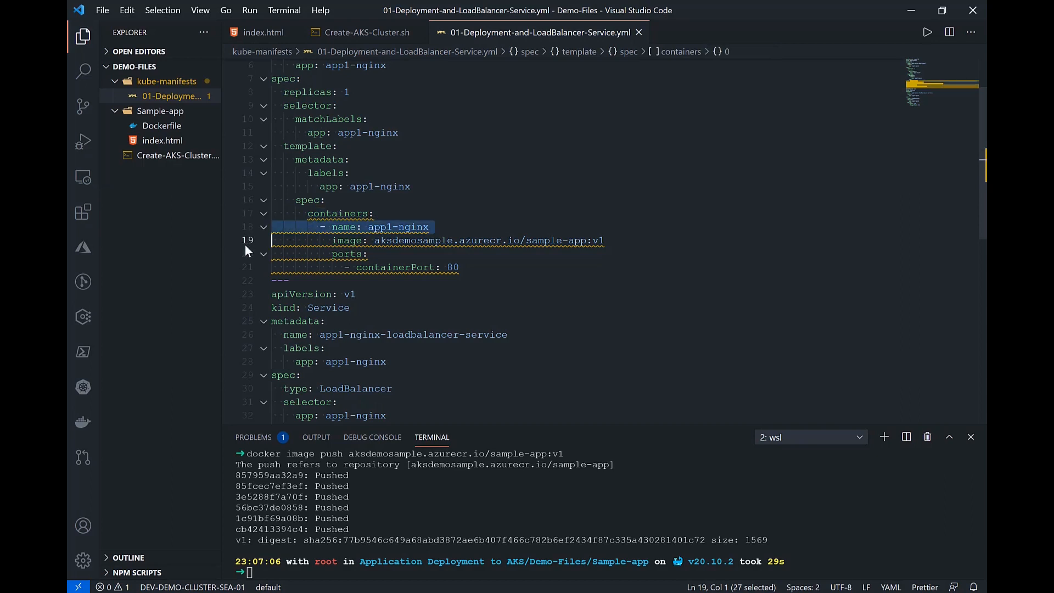
pyautogui.click(245, 241)
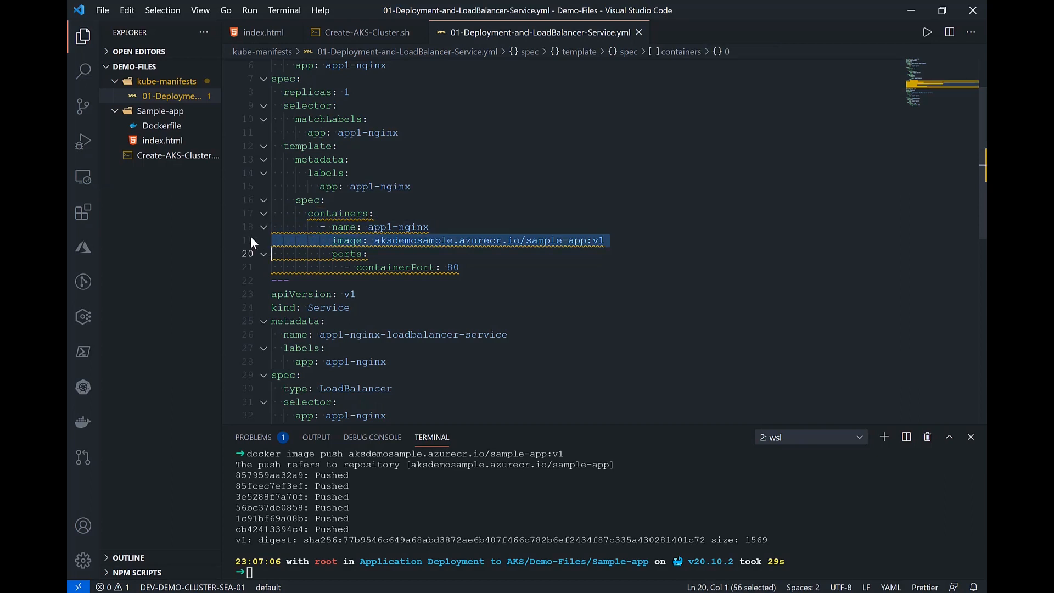
pyautogui.click(375, 240)
pyautogui.moveTo(374, 240); pyautogui.dragTo(605, 244)
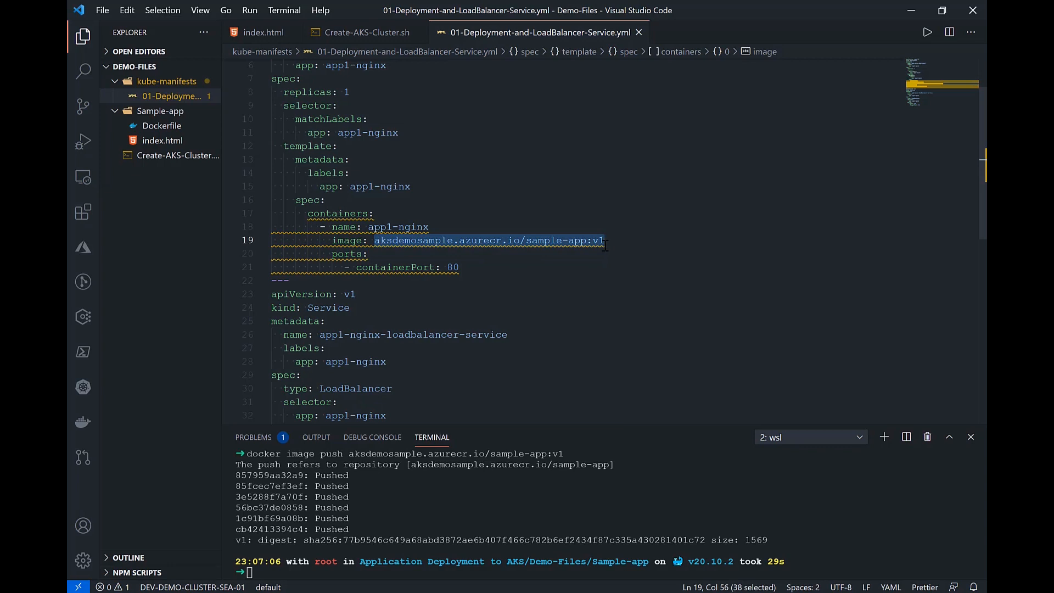
pyautogui.click(605, 244)
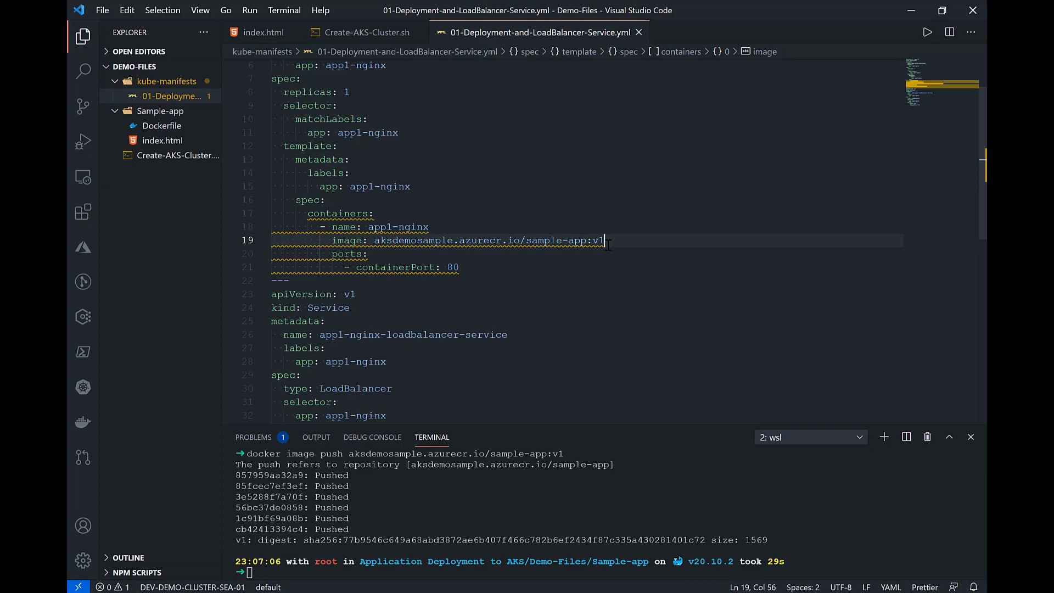
pyautogui.click(355, 254)
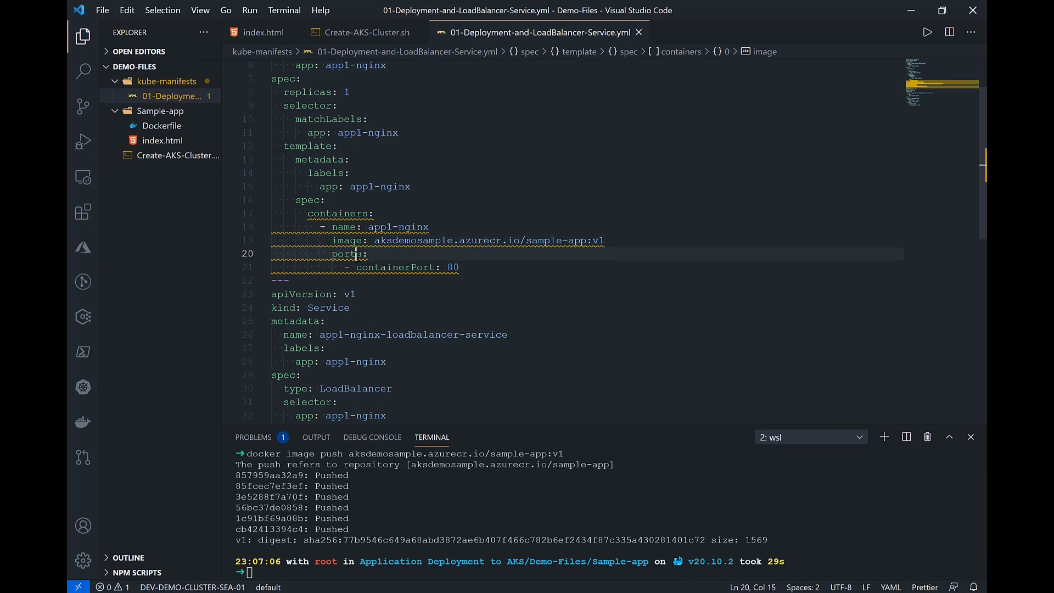
pyautogui.click(380, 267)
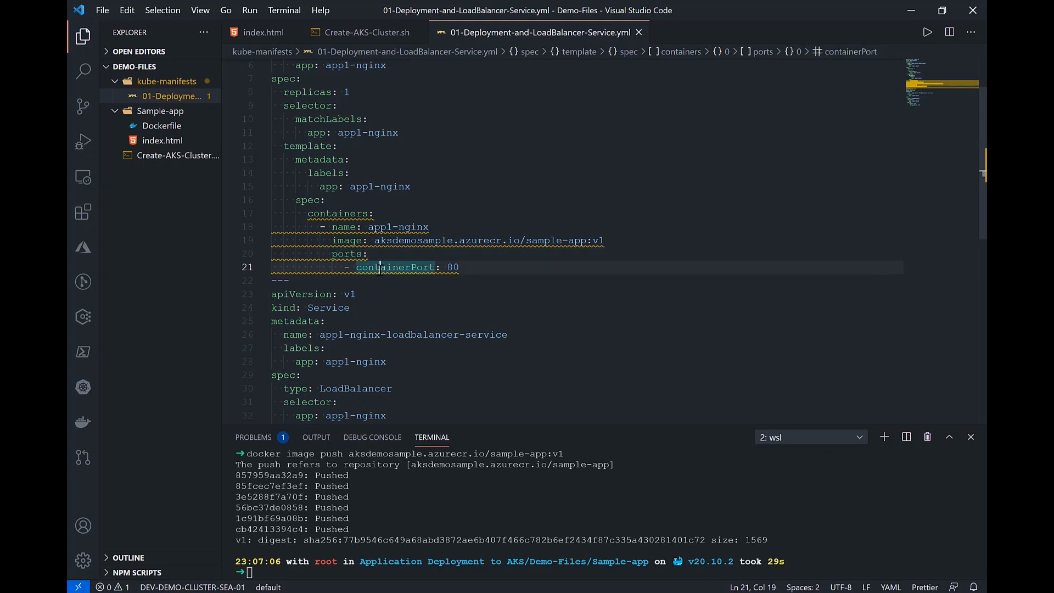
# Step: Examine the manifest's Service section, checking its kind and service type
pyautogui.scroll(-3, 381, 267)
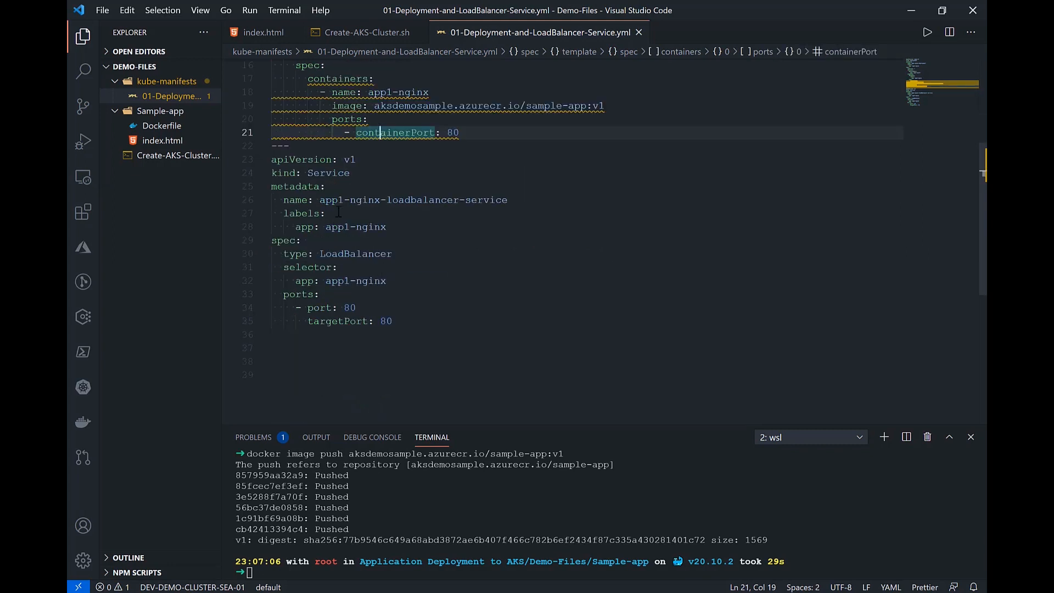
pyautogui.click(325, 173)
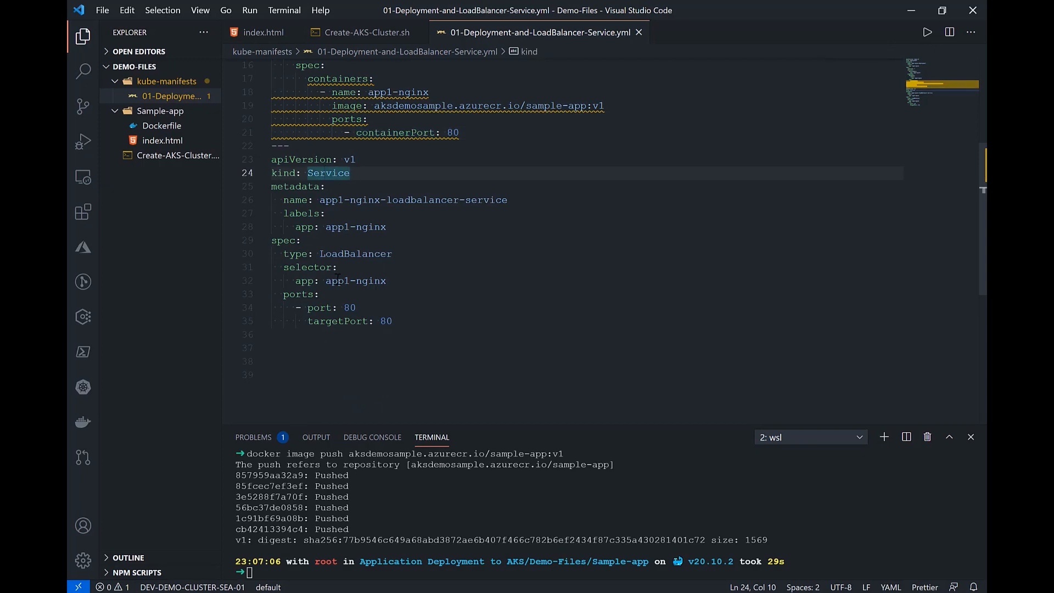
pyautogui.moveTo(315, 254); pyautogui.dragTo(393, 254)
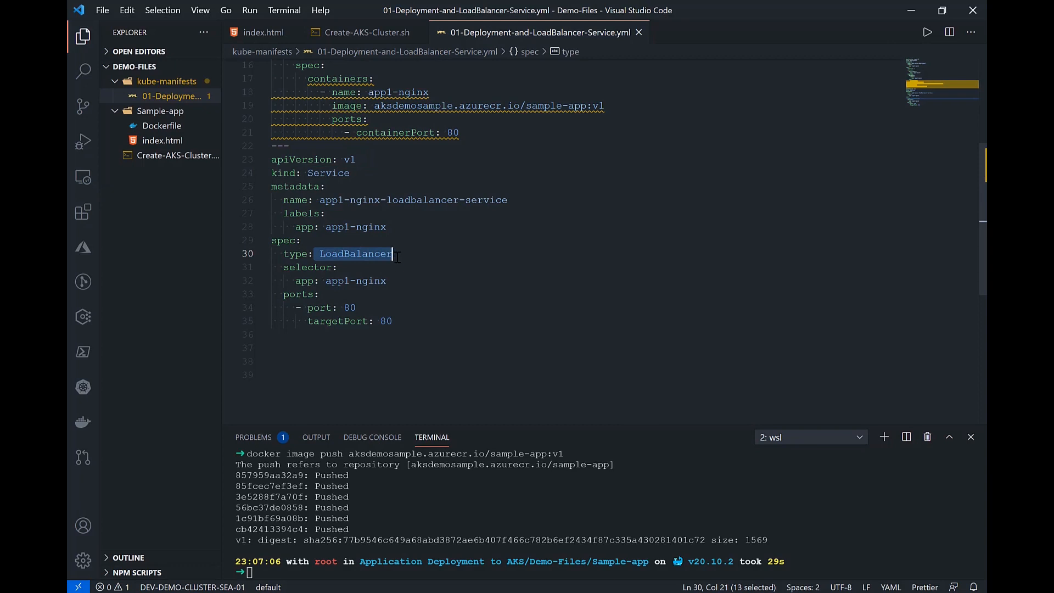
pyautogui.click(407, 254)
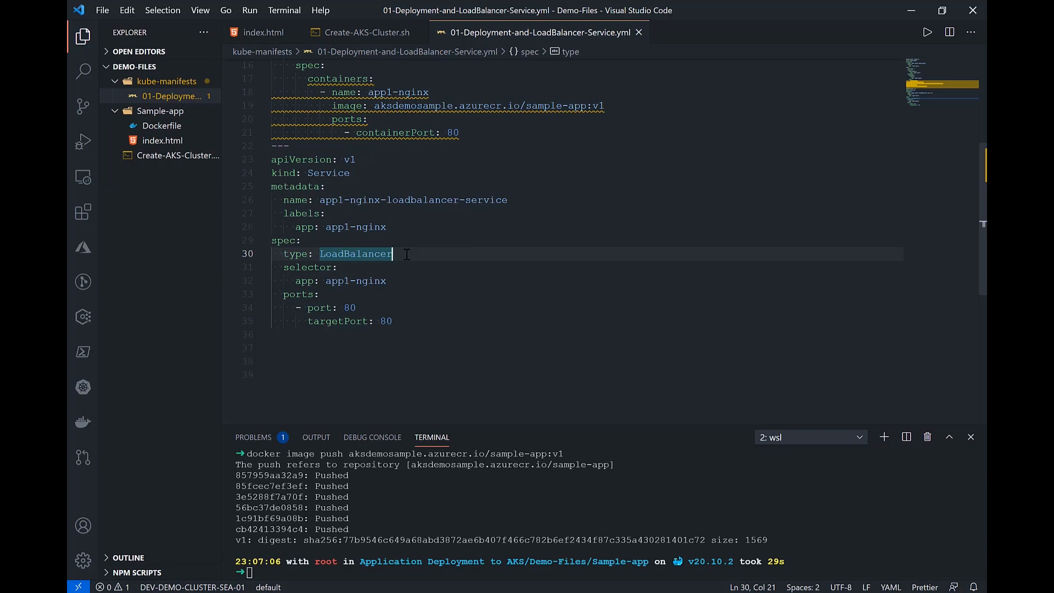
# Step: Examine the Service section's selector and its port and targetPort settings against the Deployment's container port
pyautogui.click(347, 253)
pyautogui.click(497, 423)
pyautogui.press('Up')
pyautogui.press('Up')
pyautogui.press('Up')
pyautogui.press('Up')
pyautogui.press('Up')
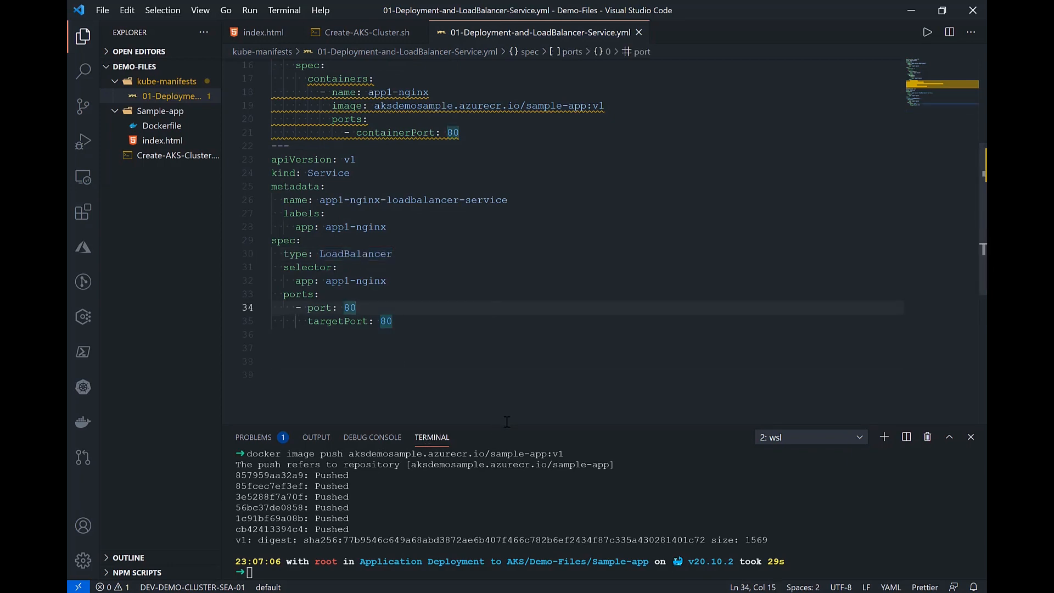
# Step: Enlarge the terminal area, change the working directory to the neighbouring kube-manifests folder, and list its files
pyautogui.moveTo(507, 422); pyautogui.dragTo(502, 230)
pyautogui.click(436, 403)
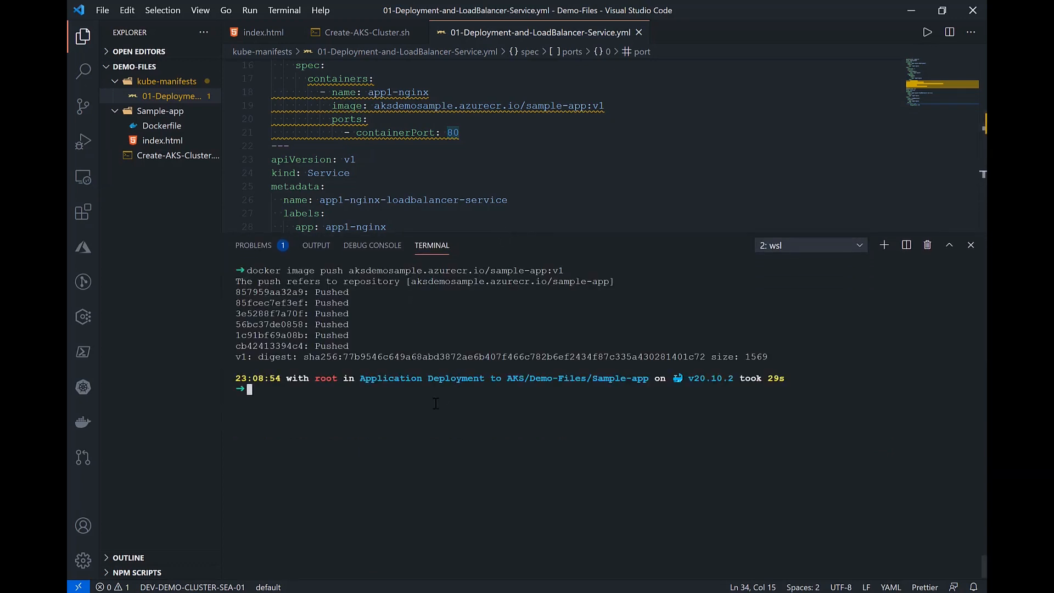
pyautogui.write('cd ..')
pyautogui.press('Return')
pyautogui.write('cd ')
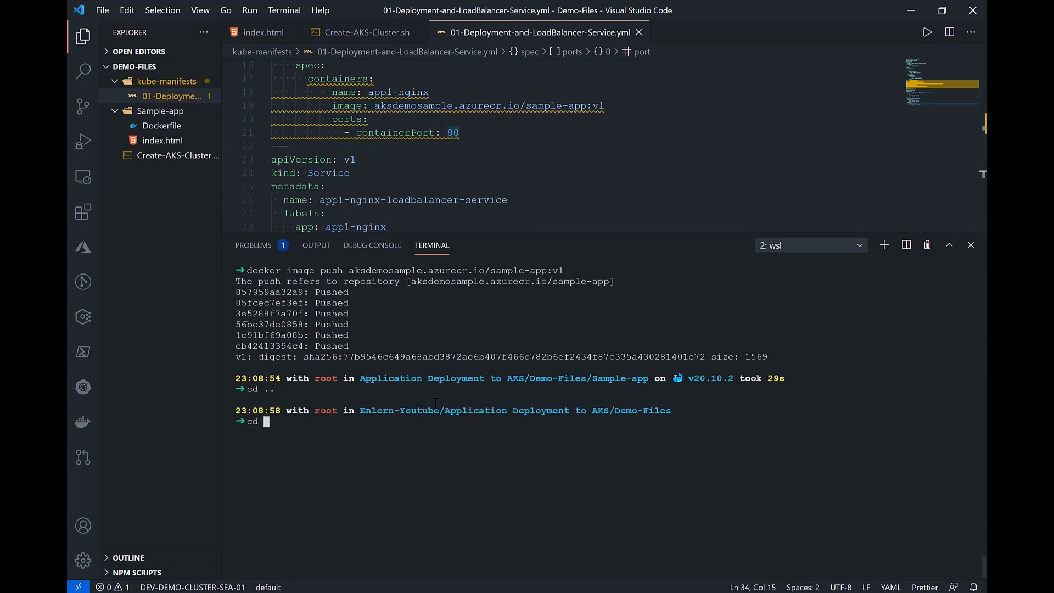
pyautogui.write('kube-manifests/')
pyautogui.press('Return')
pyautogui.write('ls')
pyautogui.press('Return')
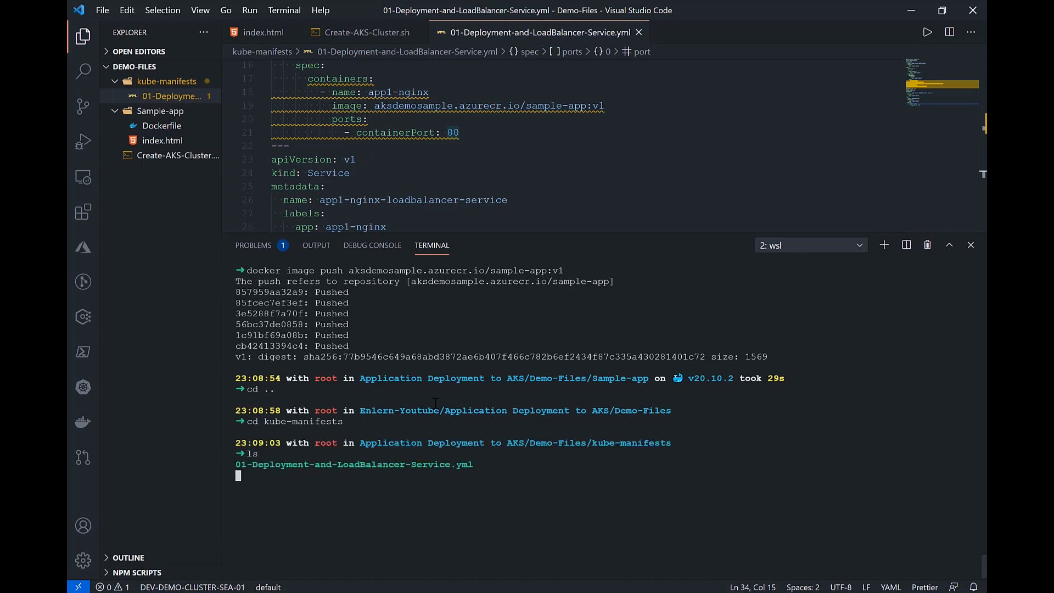
# Step: Apply the manifest 01-Deployment-and-LoadBalancer-Service.yml to the cluster with kubectl apply -f
pyautogui.write('kub')
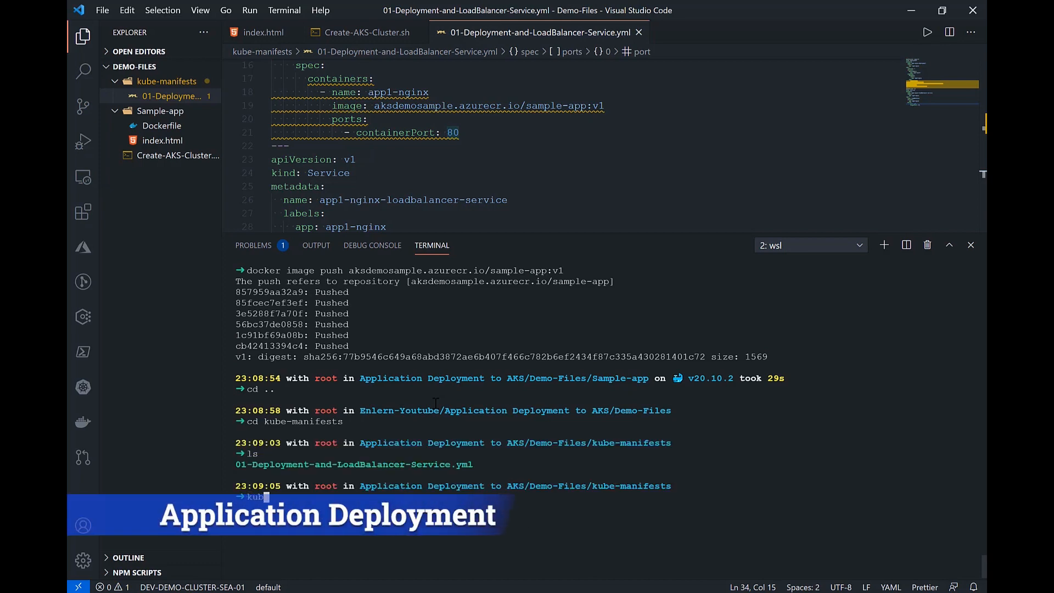
pyautogui.write('ectl apply -f')
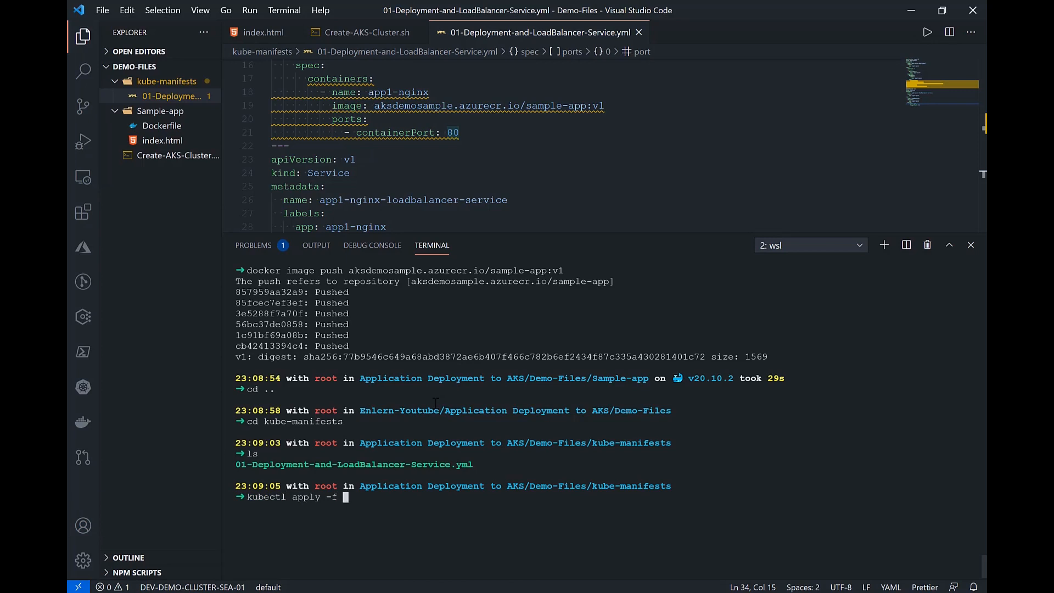
pyautogui.write('01')
pyautogui.press('Tab')
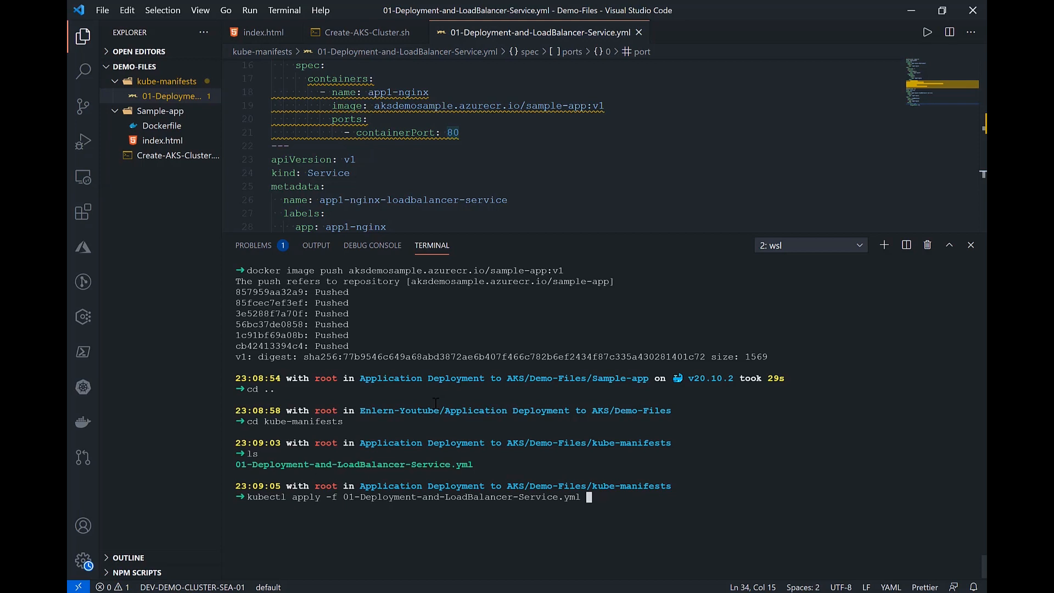
pyautogui.press('Return')
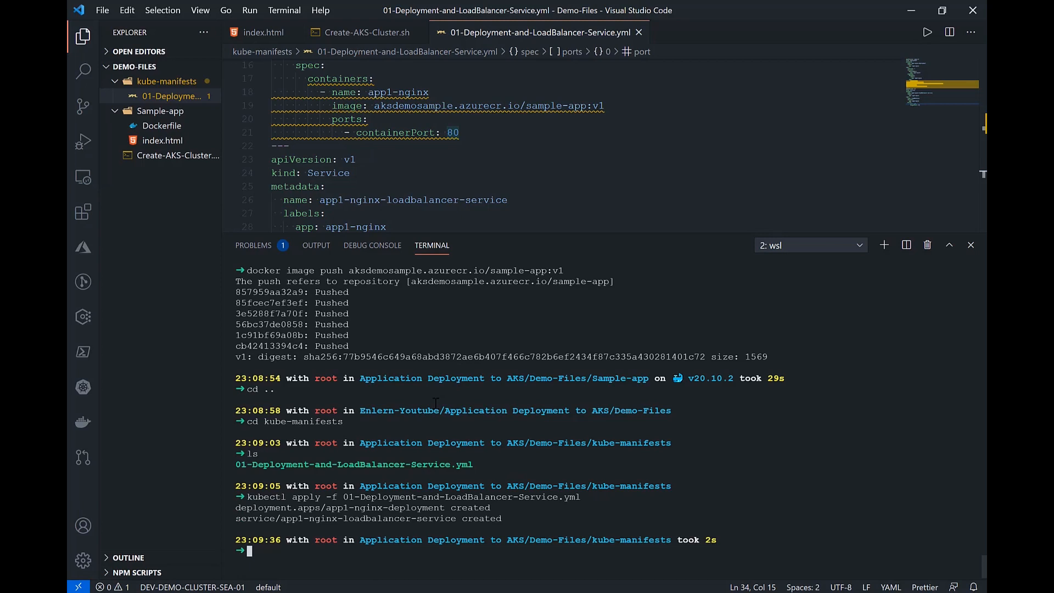
# Step: Clear the terminal and watch the pods' status with kubectl get pods -w, ending the watch after checking it
pyautogui.write('clear')
pyautogui.press('Return')
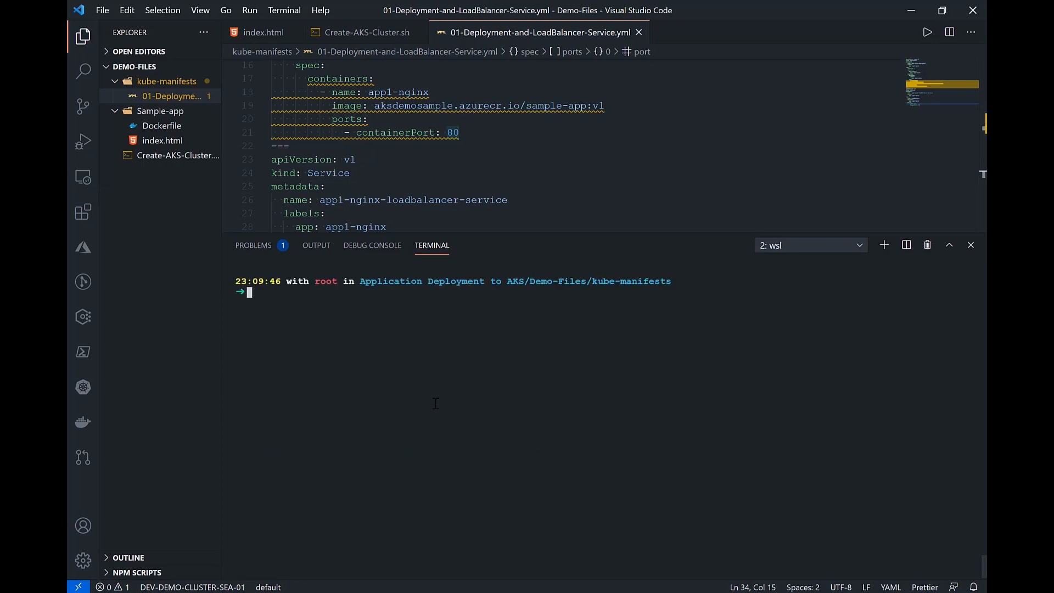
pyautogui.write('kube')
pyautogui.write('ctl get pods -w')
pyautogui.press('Return')
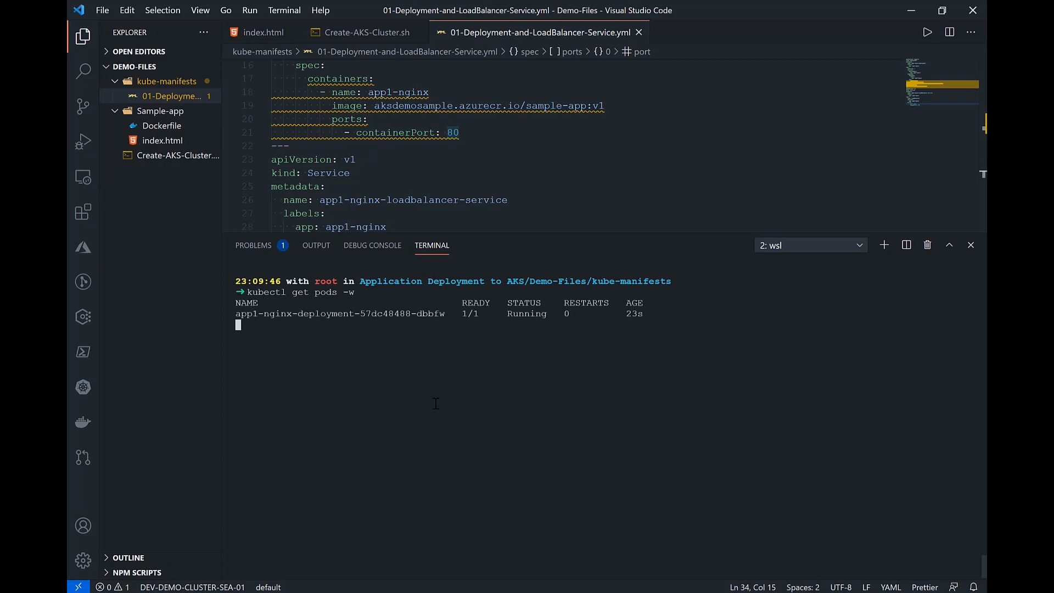
pyautogui.hotkey('ctrl', 'c')
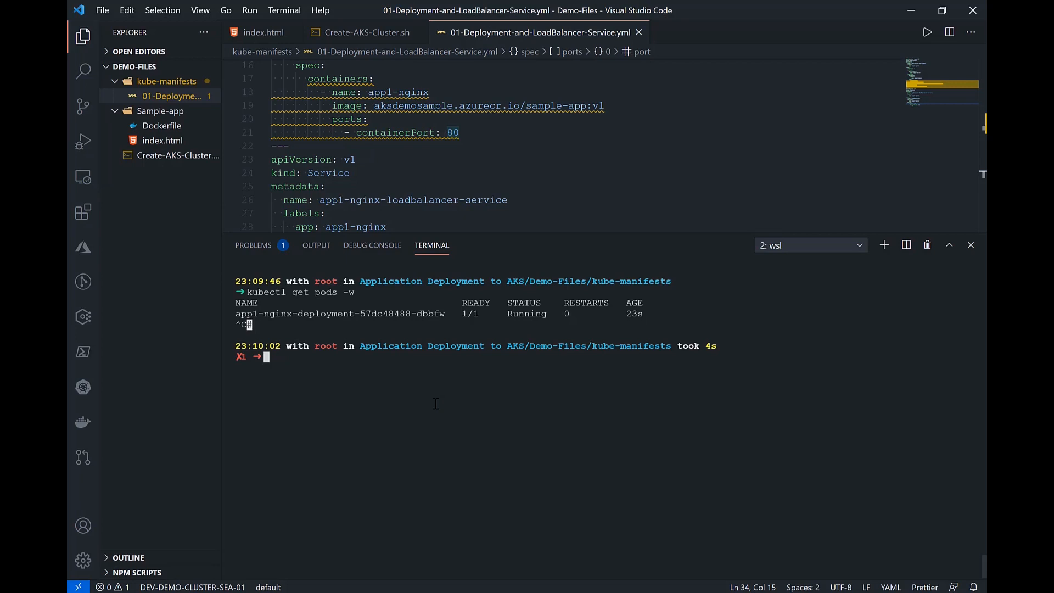
# Step: List the cluster's services with kubectl get service
pyautogui.press('Up')
pyautogui.press('Up')
pyautogui.press('Down')
pyautogui.press('BackSpace')
pyautogui.press('BackSpace')
pyautogui.press('BackSpace')
pyautogui.press('BackSpace')
pyautogui.press('BackSpace')
pyautogui.press('BackSpace')
pyautogui.press('BackSpace')
pyautogui.write('service')
pyautogui.press('Return')
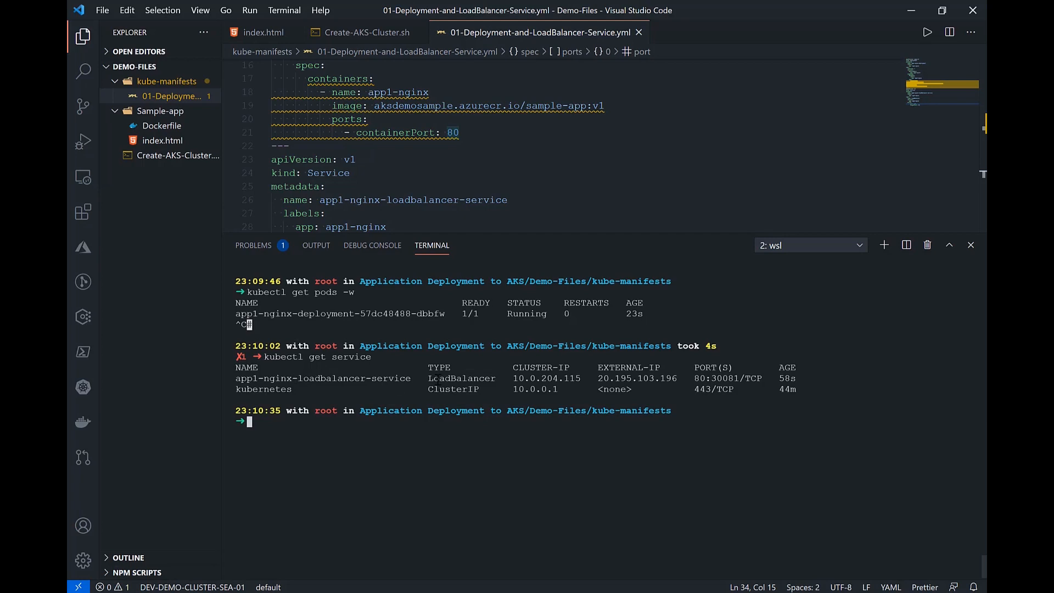
# Step: Copy the LoadBalancer service's external IP, 20.195.103.196, and open it in a new Microsoft Edge tab to check the deployed page
pyautogui.doubleClick(446, 380)
pyautogui.doubleClick(635, 380)
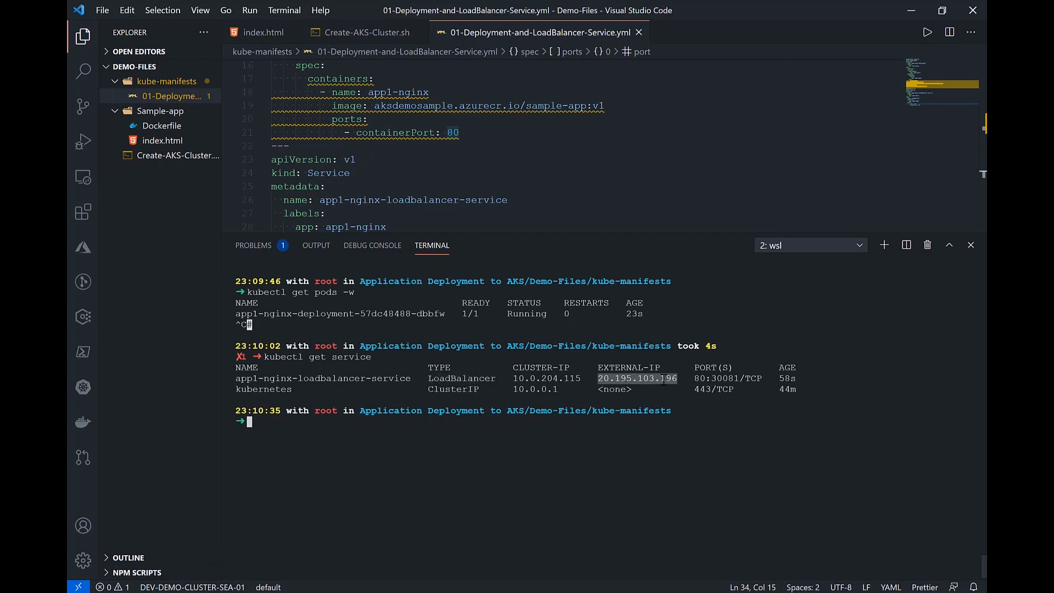
pyautogui.moveTo(681, 380); pyautogui.dragTo(599, 378)
pyautogui.click(191, 592)
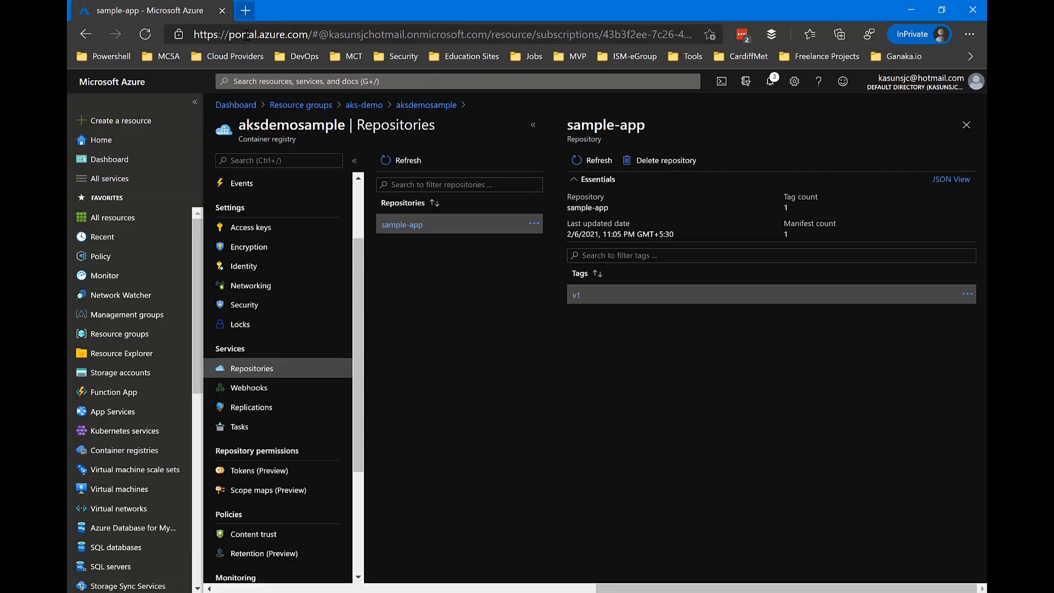
pyautogui.hotkey('ctrl', 't')
pyautogui.hotkey('ctrl', 'v')
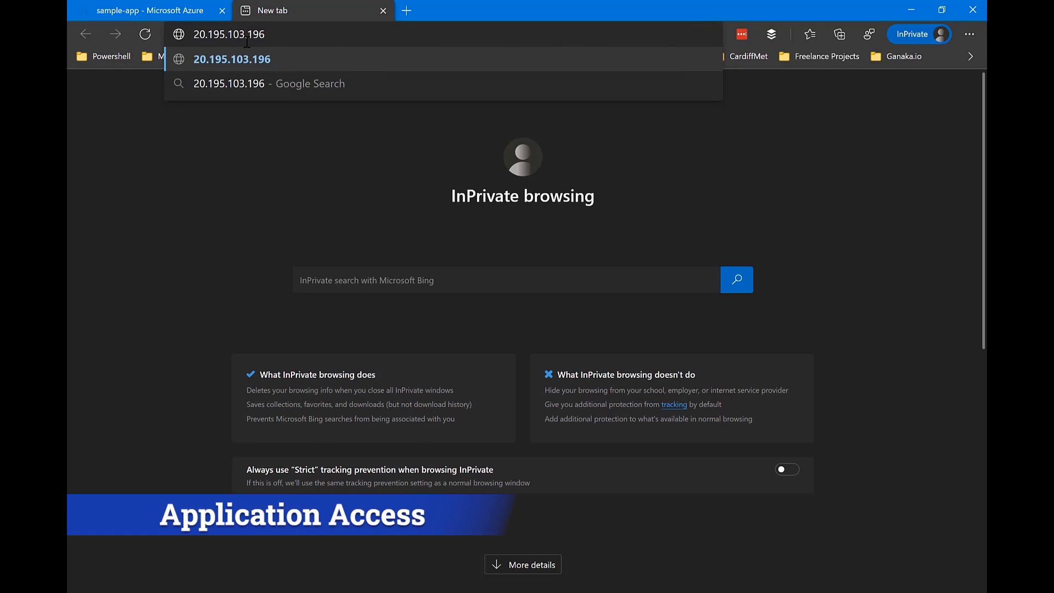
pyautogui.press('Return')
pyautogui.moveTo(172, 98); pyautogui.dragTo(77, 91)
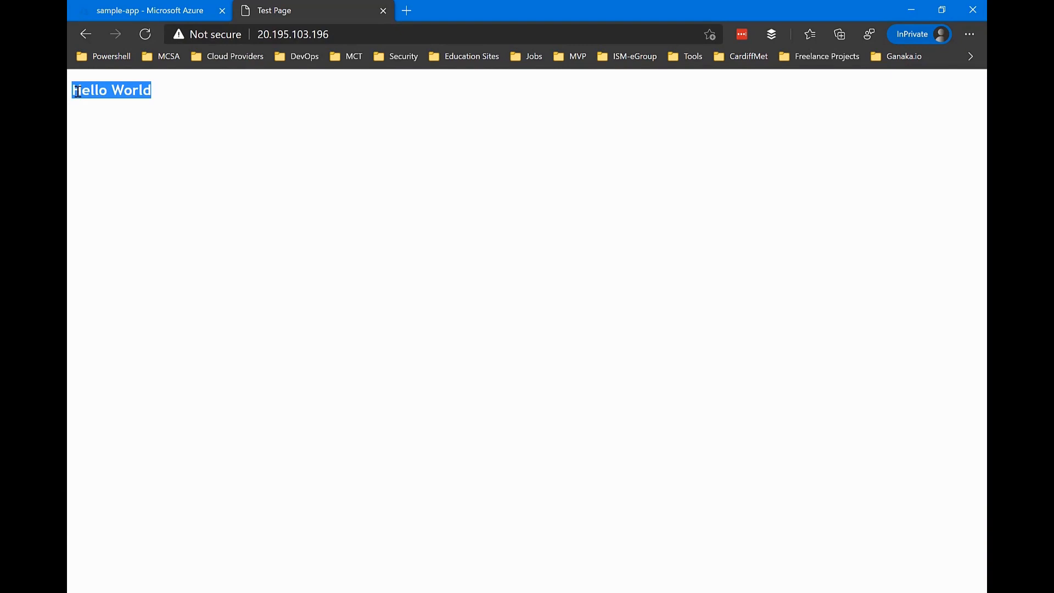
pyautogui.click(339, 36)
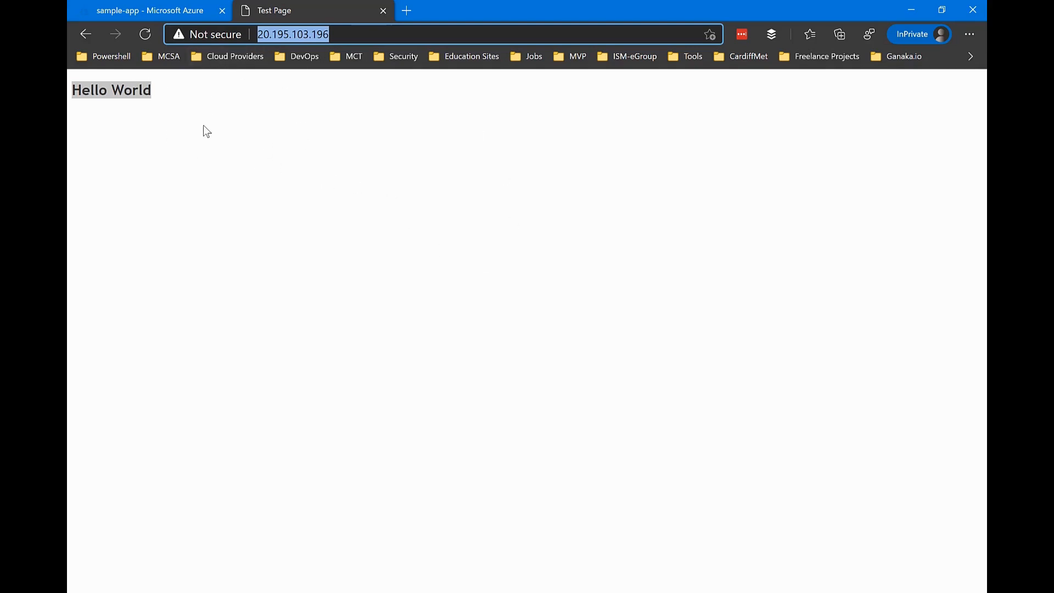
# Step: Return to Visual Studio Code, enlarge the editor area slightly, and look back through the terminal output
pyautogui.click(911, 13)
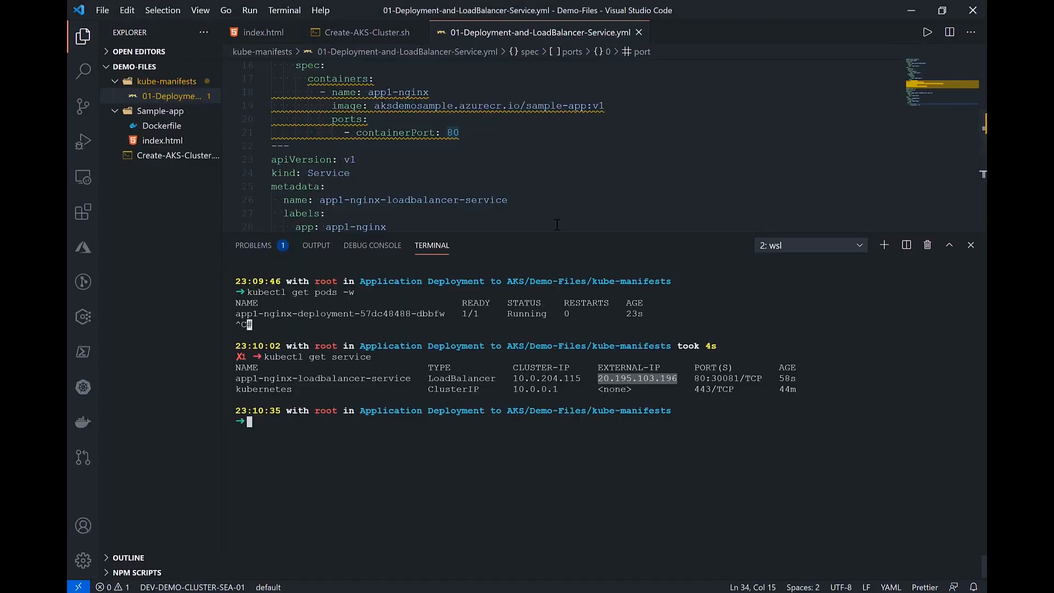
pyautogui.moveTo(602, 234); pyautogui.dragTo(589, 284)
pyautogui.scroll(10, 591, 384)
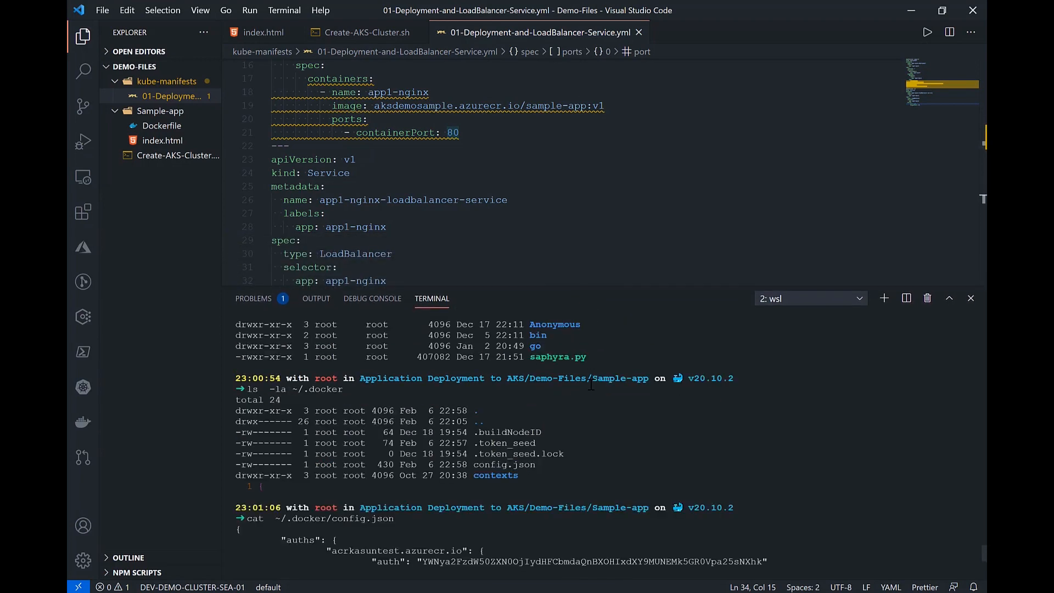
pyautogui.scroll(-10, 590, 384)
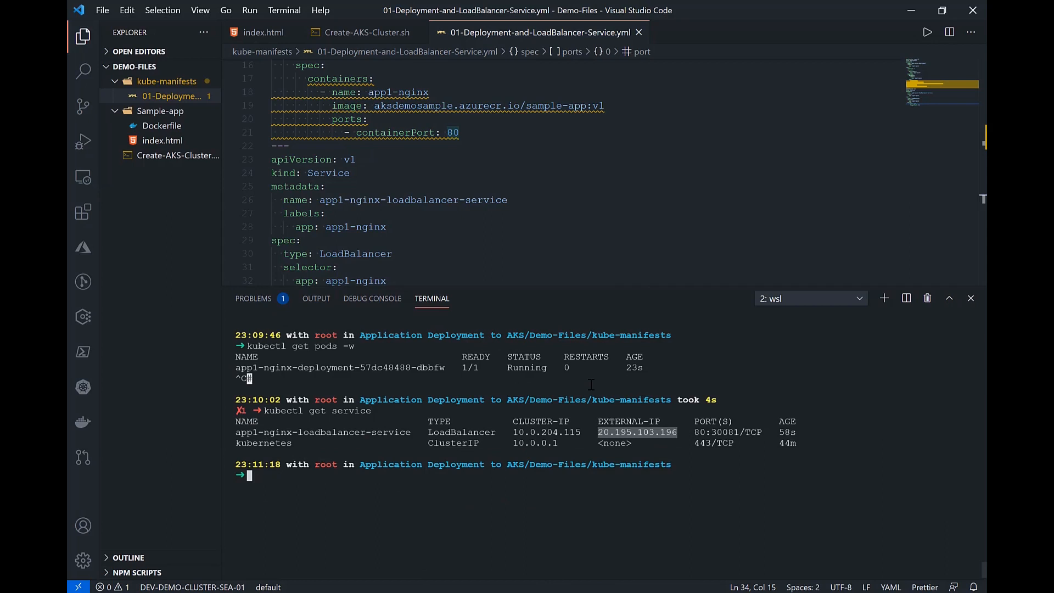